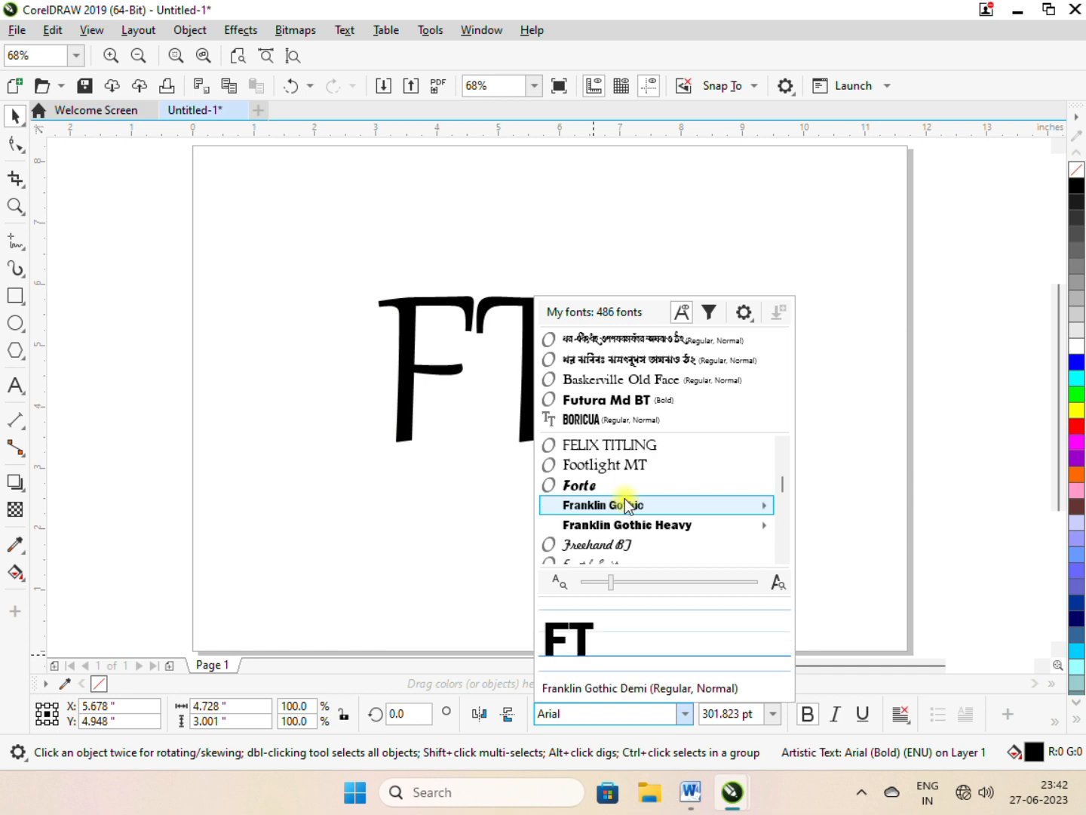
- Set the font of the FT text to Franklin Gothic Demi
{"action": "mouse_move", "coordinate": [637, 522]}
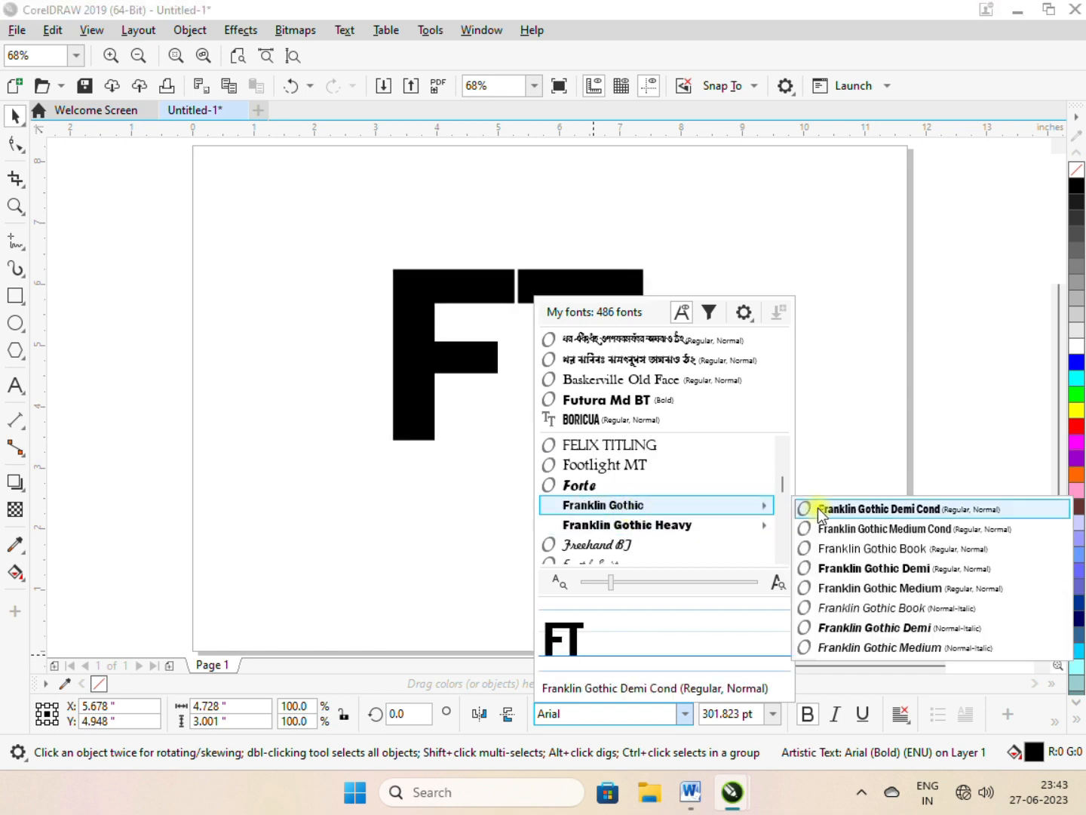
{"action": "left_click", "coordinate": [823, 567]}
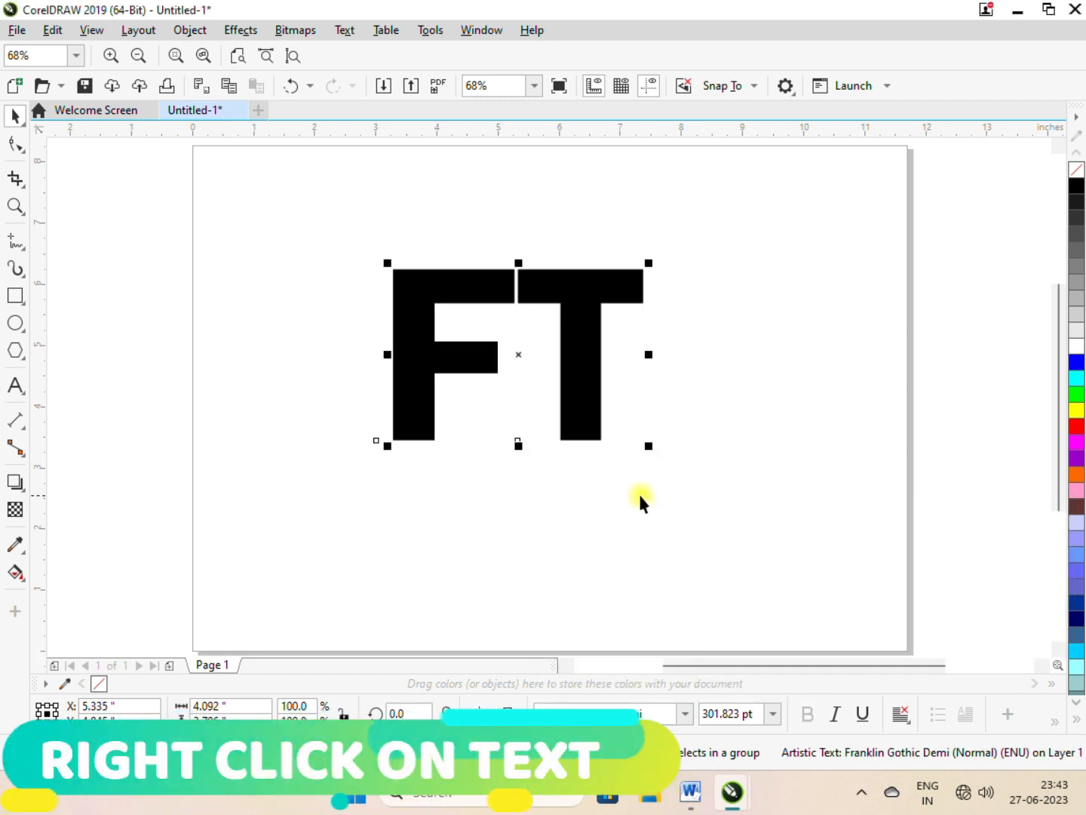
{"action": "left_click", "coordinate": [721, 474]}
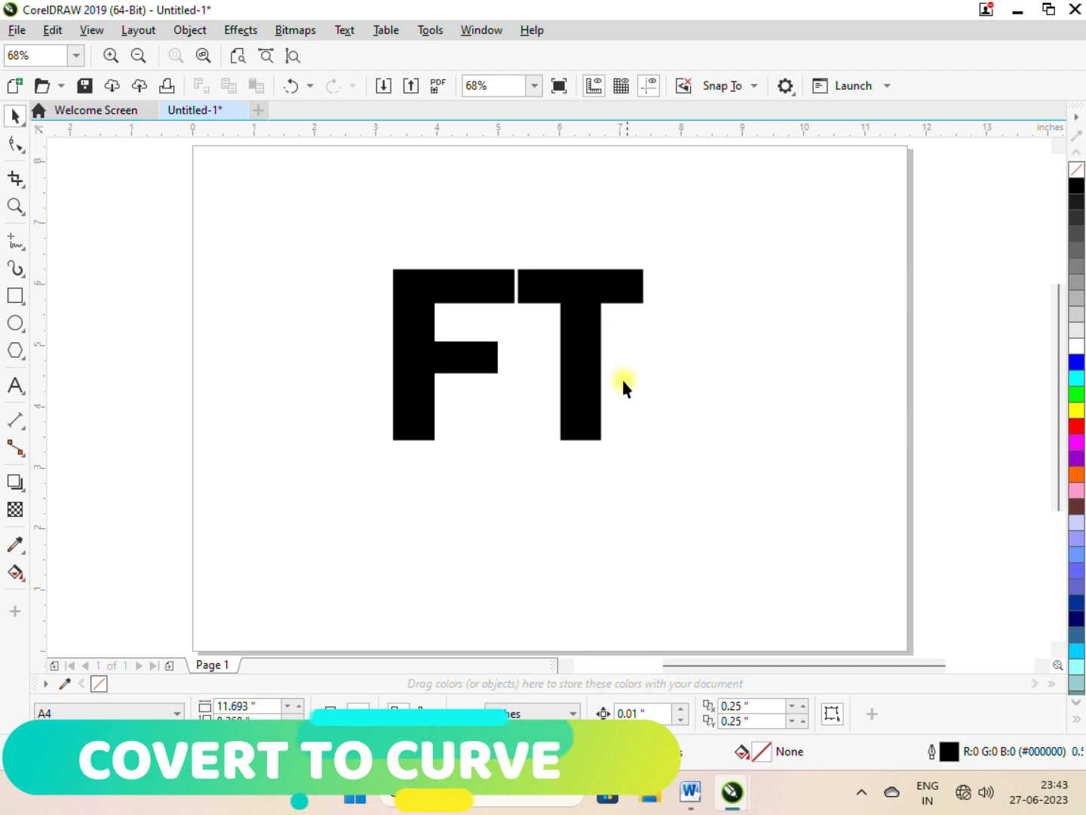
- Convert the FT text to curves
{"action": "left_click", "coordinate": [575, 340]}
{"action": "right_click", "coordinate": [427, 362]}
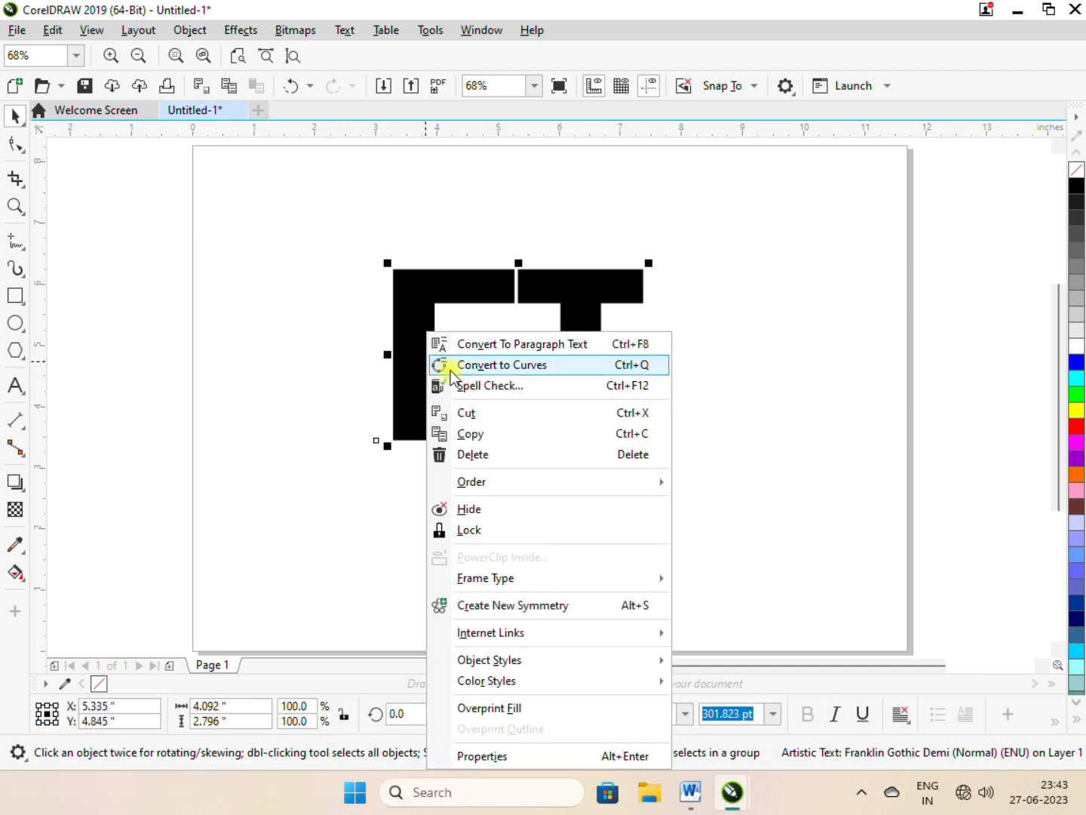
{"action": "left_click", "coordinate": [452, 367]}
- Enlarge the FT curves proportionally to about 105% and centre them on the page
{"action": "left_click_drag", "start_coordinate": [651, 445], "coordinate": [661, 458]}
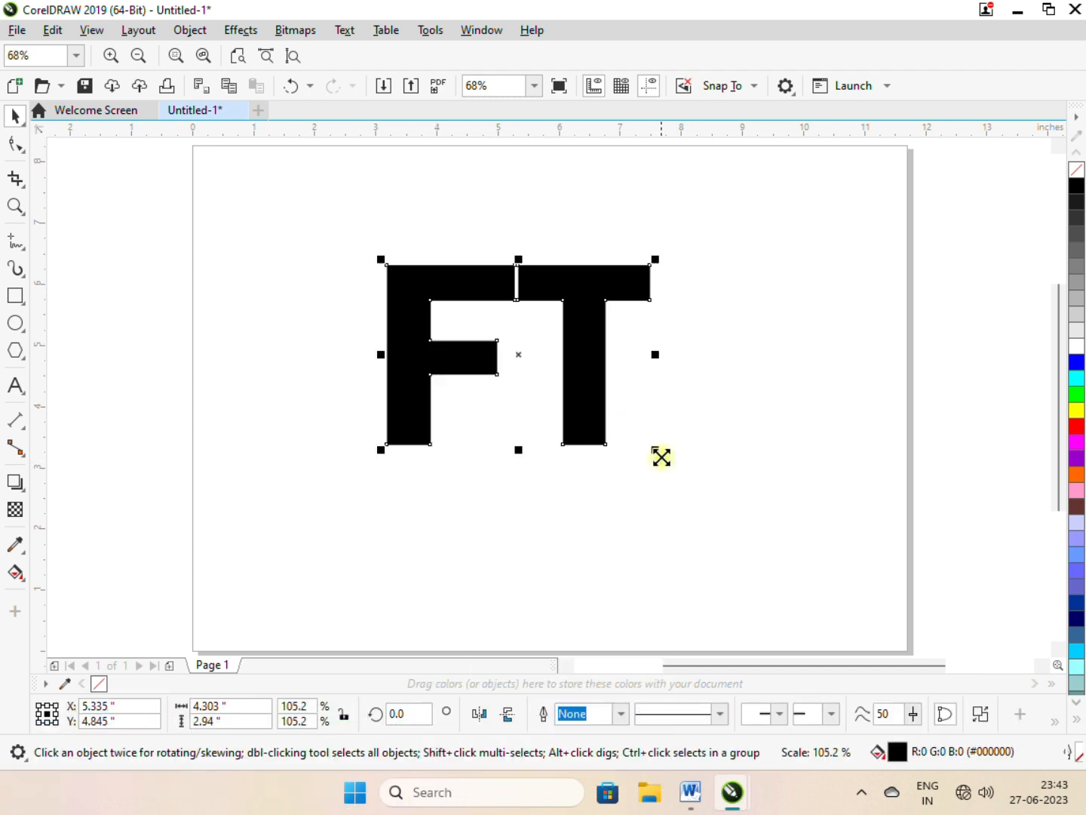
{"action": "key", "text": "p"}
{"action": "key", "text": "Escape"}
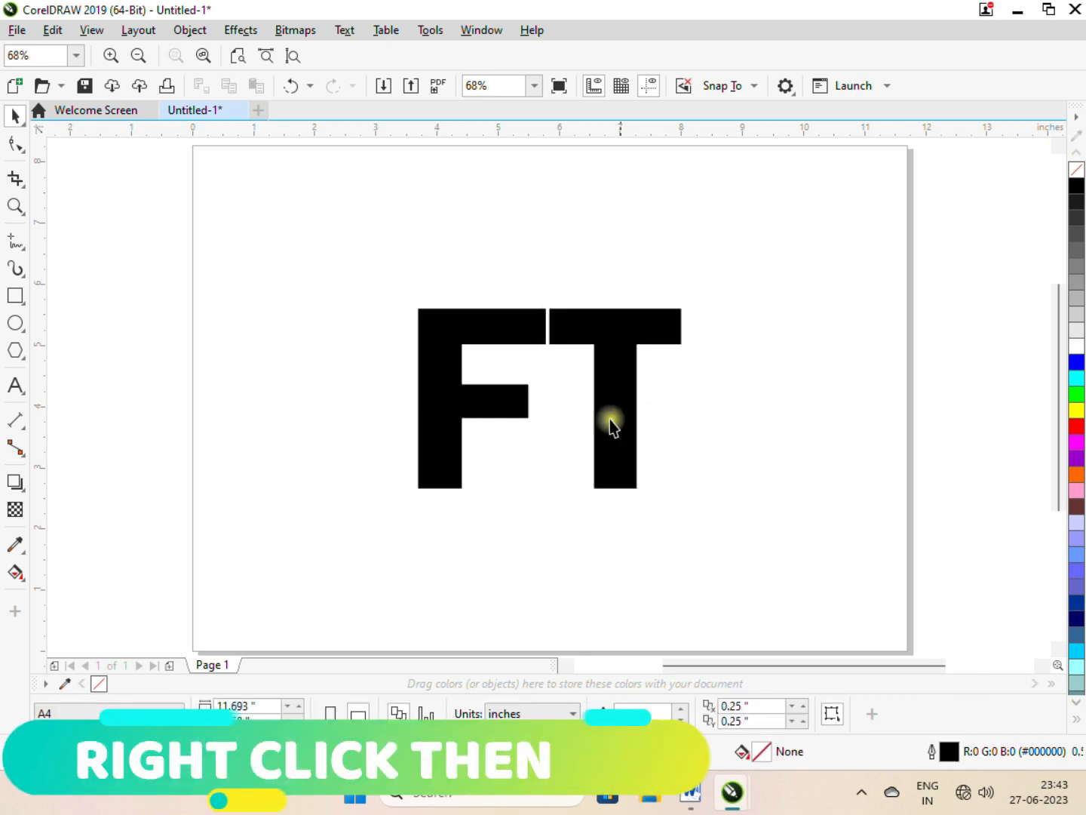
- Break the FT curve apart so that the F and the T are separate objects
{"action": "left_click", "coordinate": [520, 405]}
{"action": "right_click", "coordinate": [512, 411]}
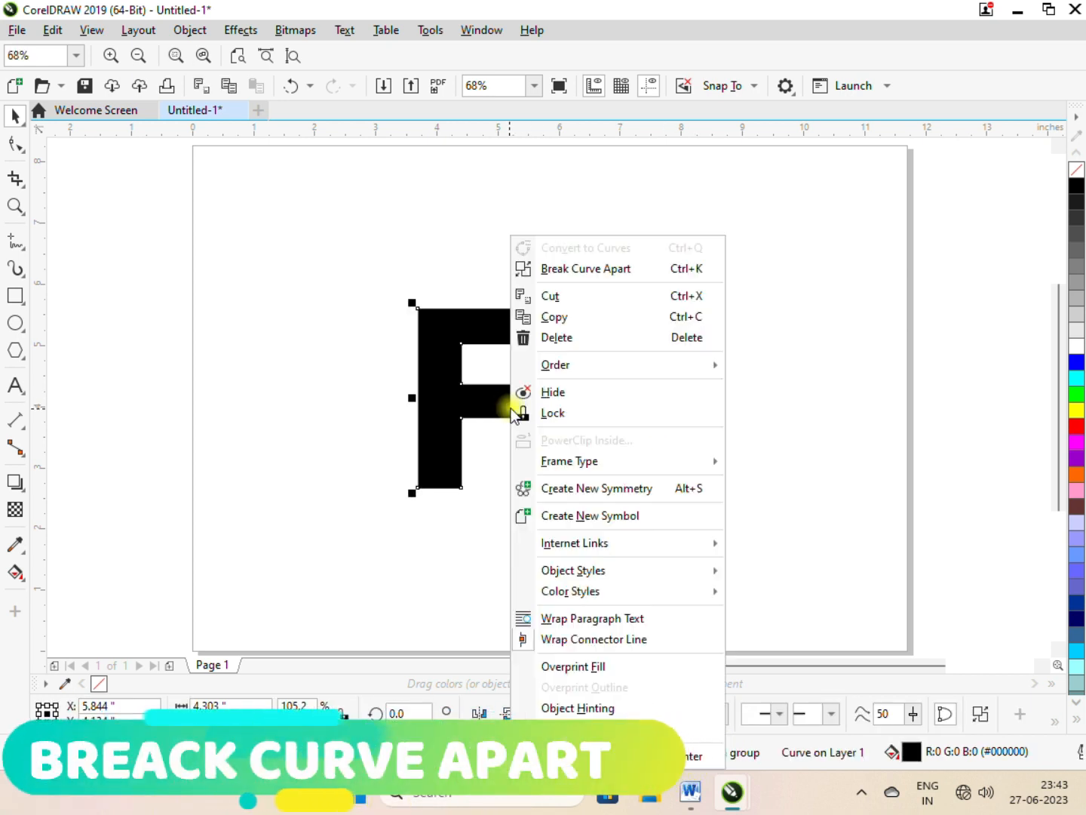
{"action": "left_click", "coordinate": [569, 269]}
{"action": "left_click_drag", "start_coordinate": [569, 328], "coordinate": [619, 337]}
{"action": "key", "text": "ctrl+z"}
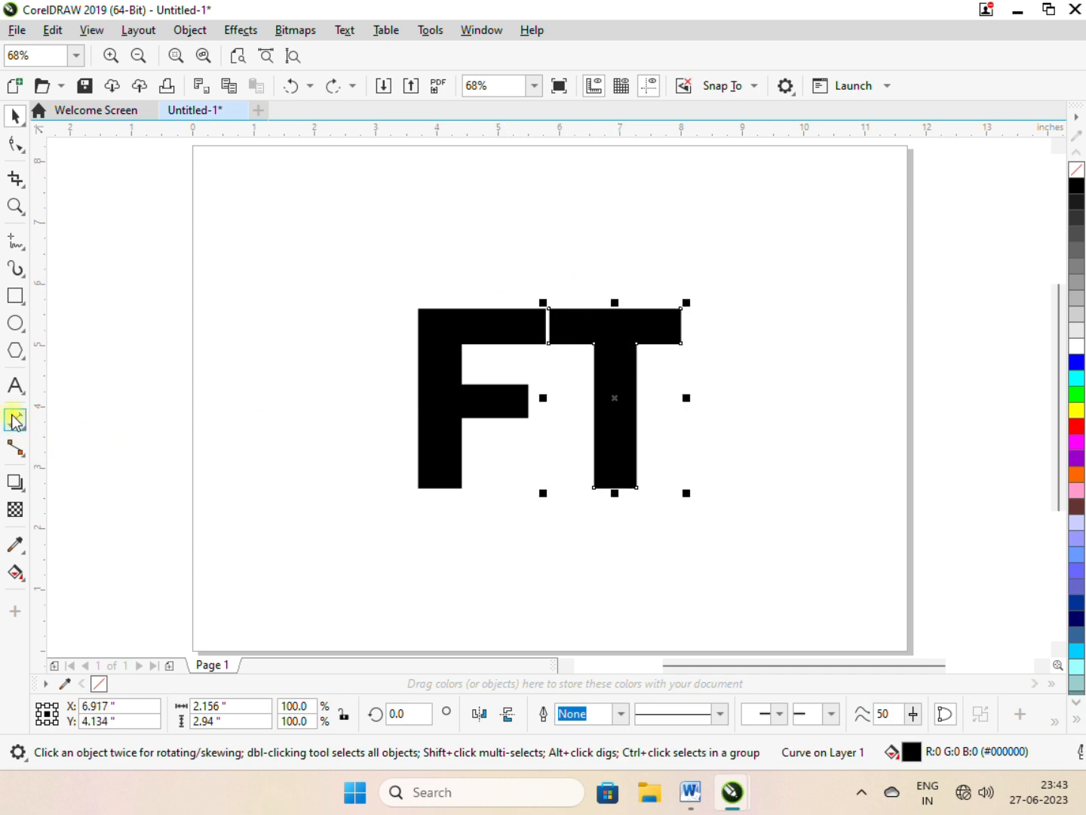
- Draw a narrow rectangle about 0.96 by 3.02 inches beside the F's stem and convert it to curves
{"action": "left_click", "coordinate": [15, 296]}
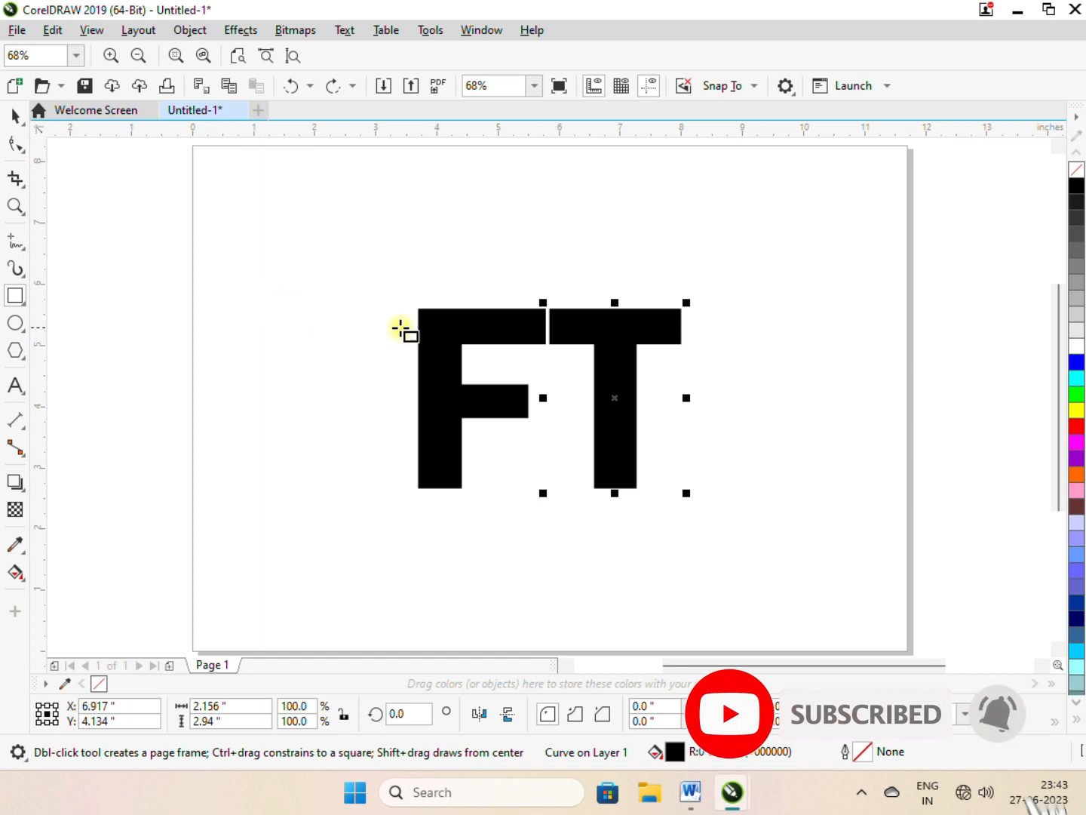
{"action": "mouse_move", "coordinate": [341, 317]}
{"action": "left_mouse_down"}
{"action": "mouse_move", "coordinate": [405, 465]}
{"action": "mouse_move", "coordinate": [399, 500]}
{"action": "left_mouse_up"}
{"action": "left_click", "coordinate": [15, 144]}
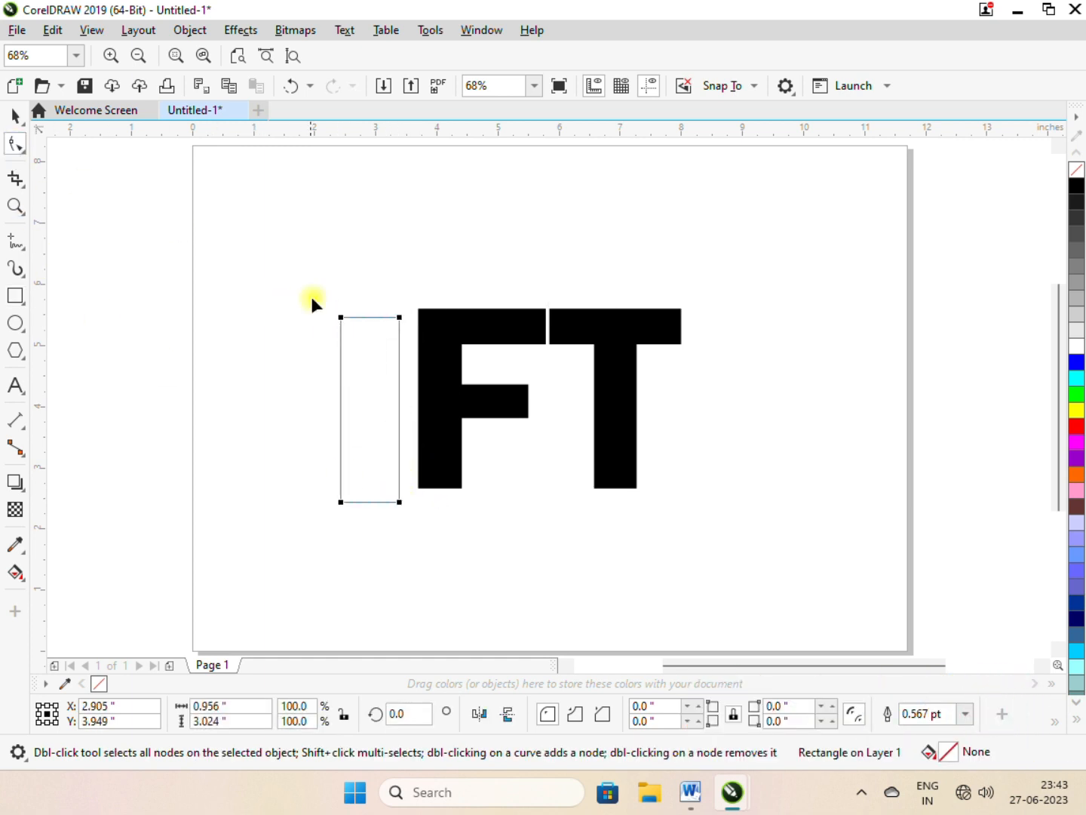
{"action": "right_click", "coordinate": [363, 343]}
{"action": "left_click", "coordinate": [411, 249]}
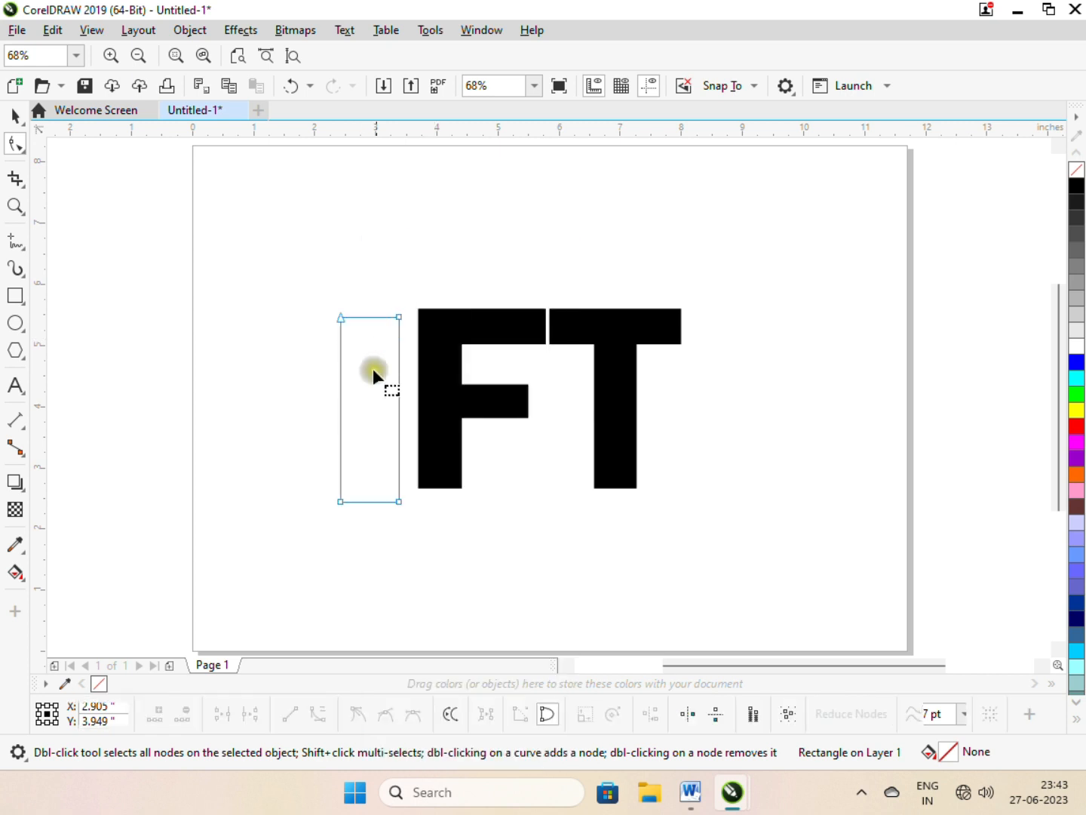
- Delete the rectangle's upper-right and lower-left nodes to leave two overlapping diagonal segments
{"action": "double_click", "coordinate": [398, 319]}
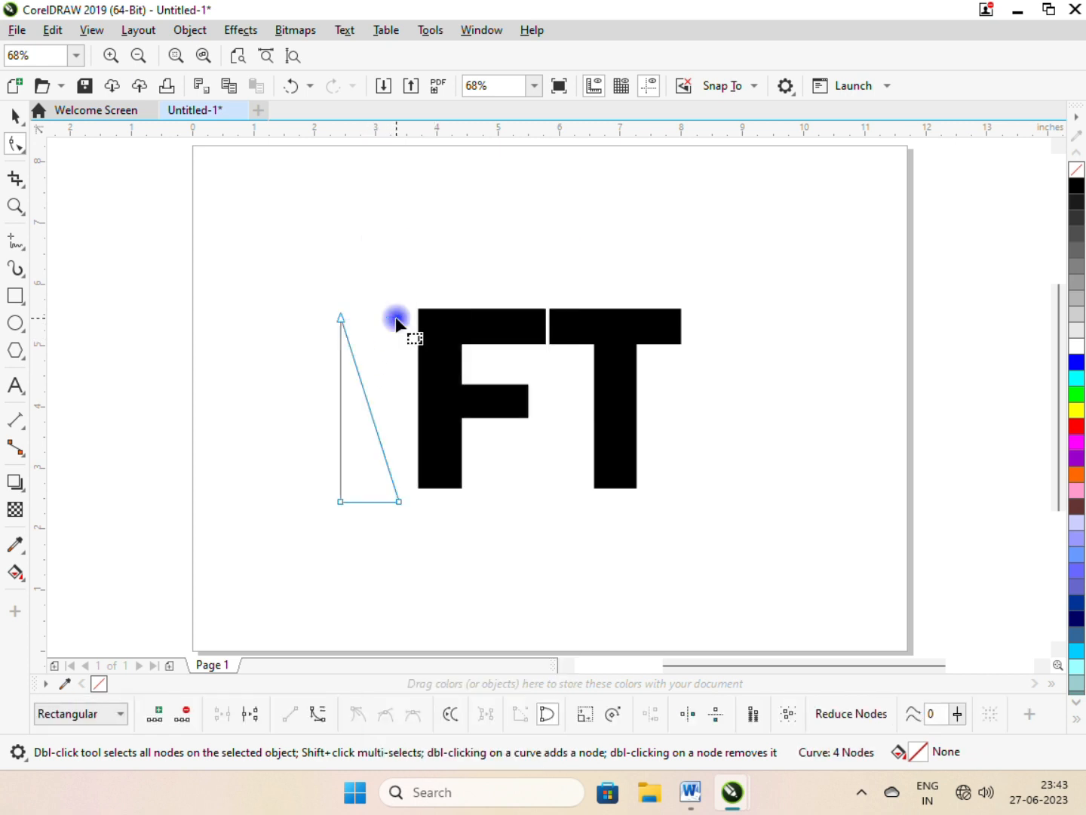
{"action": "left_click", "coordinate": [339, 503]}
{"action": "double_click", "coordinate": [340, 502]}
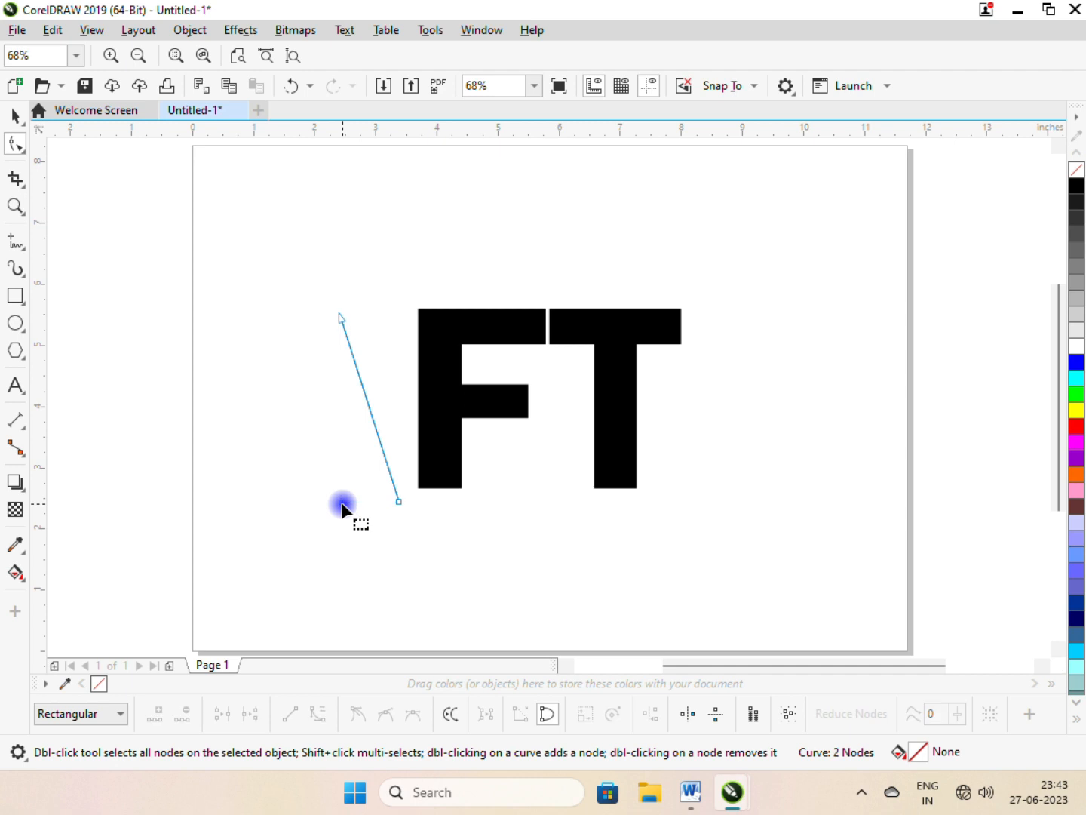
- Convert one diagonal segment to a curve and bend it into an S shape with its two handles
{"action": "right_click", "coordinate": [376, 425]}
{"action": "left_click", "coordinate": [452, 207]}
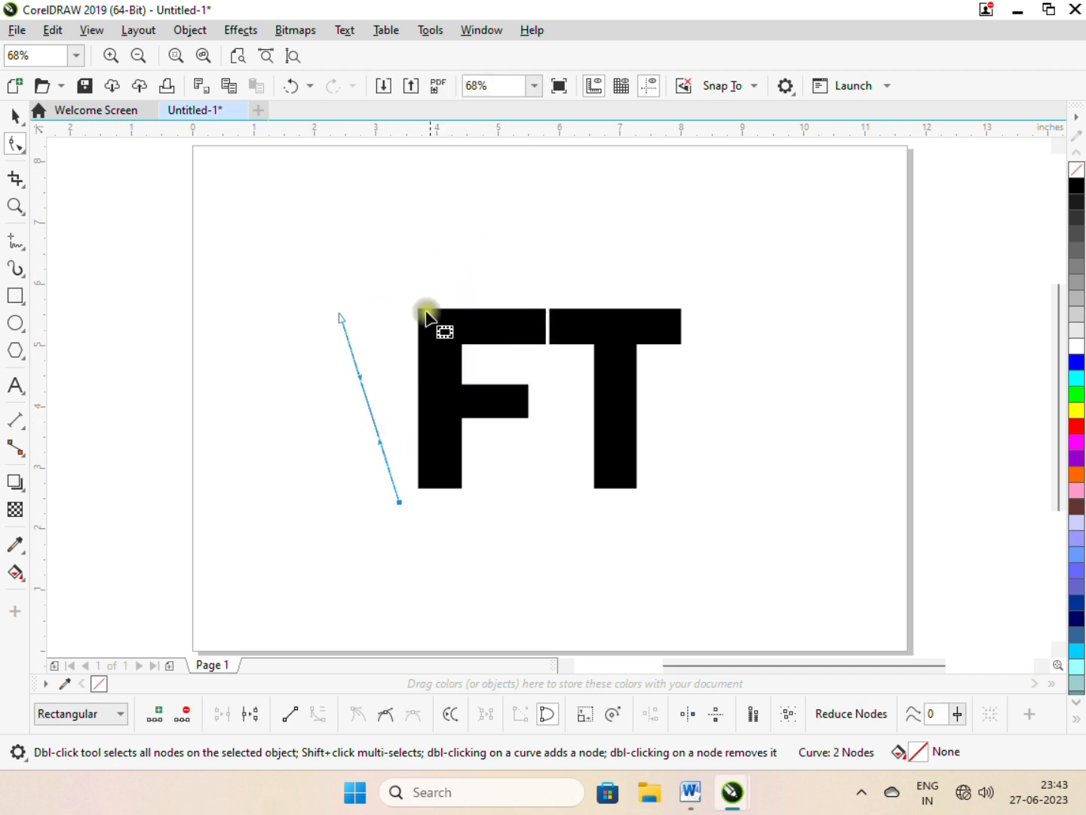
{"action": "left_click_drag", "start_coordinate": [359, 376], "coordinate": [311, 427]}
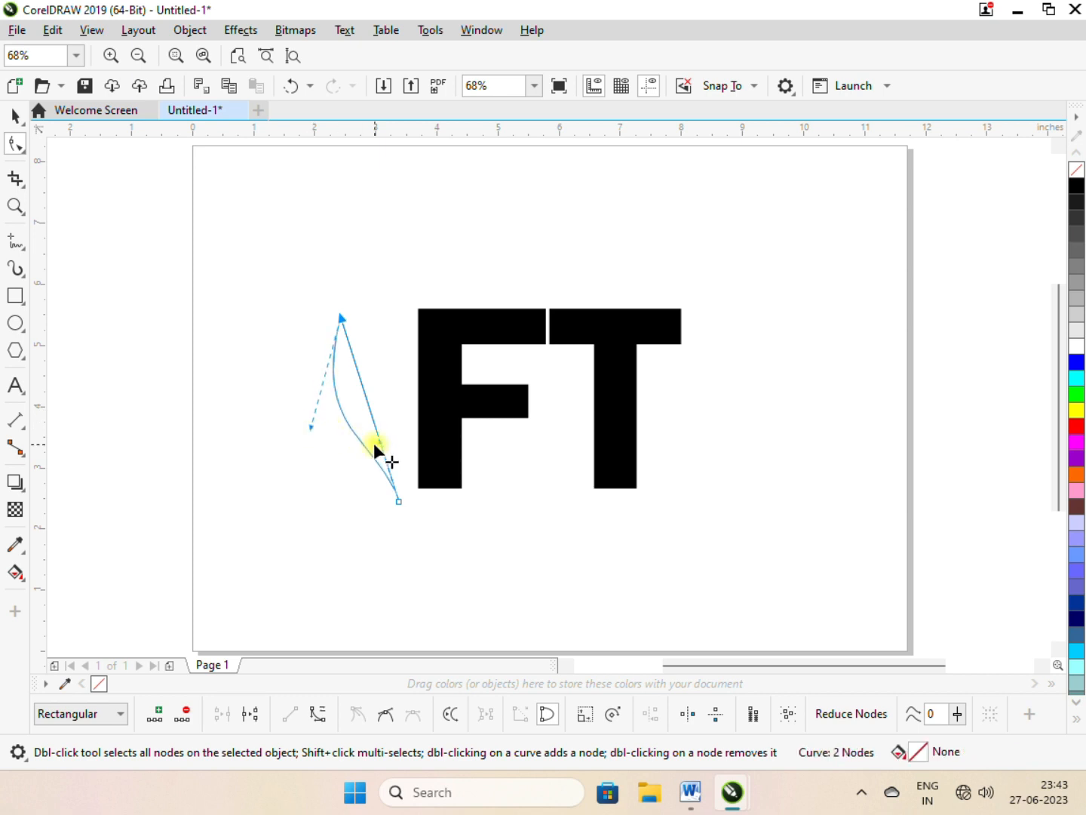
{"action": "left_click_drag", "start_coordinate": [379, 443], "coordinate": [410, 414]}
- Convert the remaining straight segment to a curve and bend it into a parallel S, forming a wavy leaf shape
{"action": "right_click", "coordinate": [359, 379]}
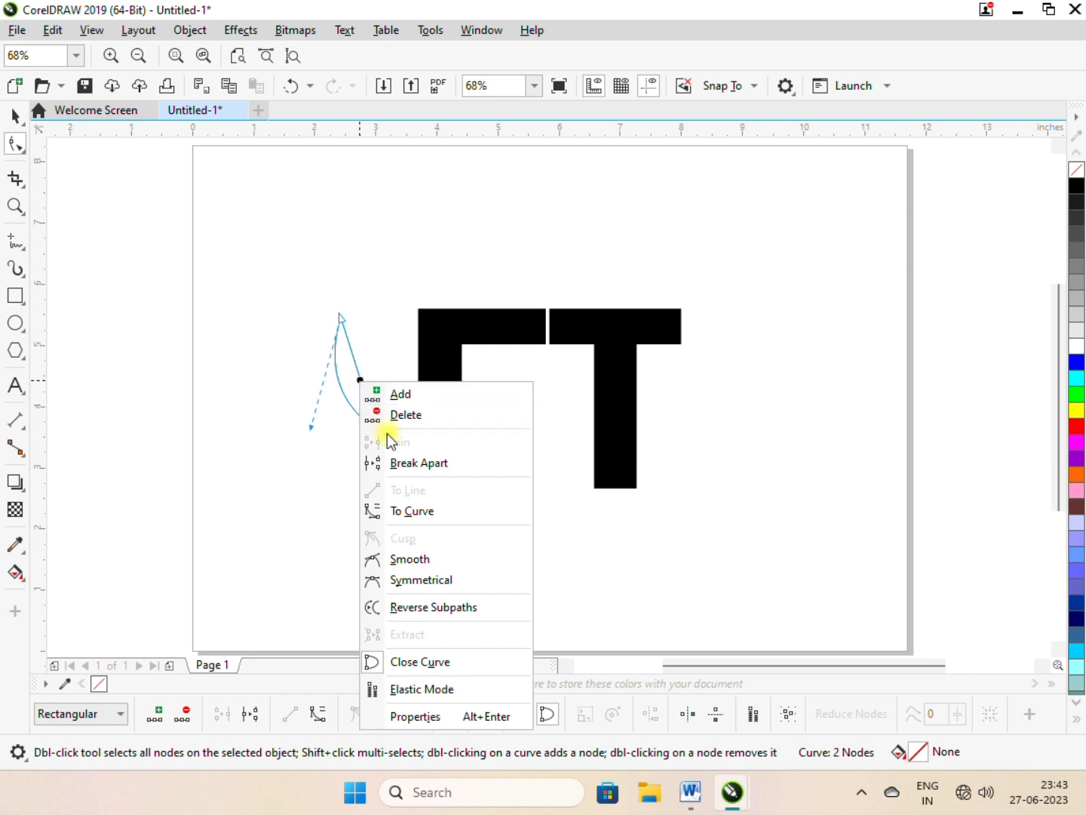
{"action": "left_click", "coordinate": [410, 515]}
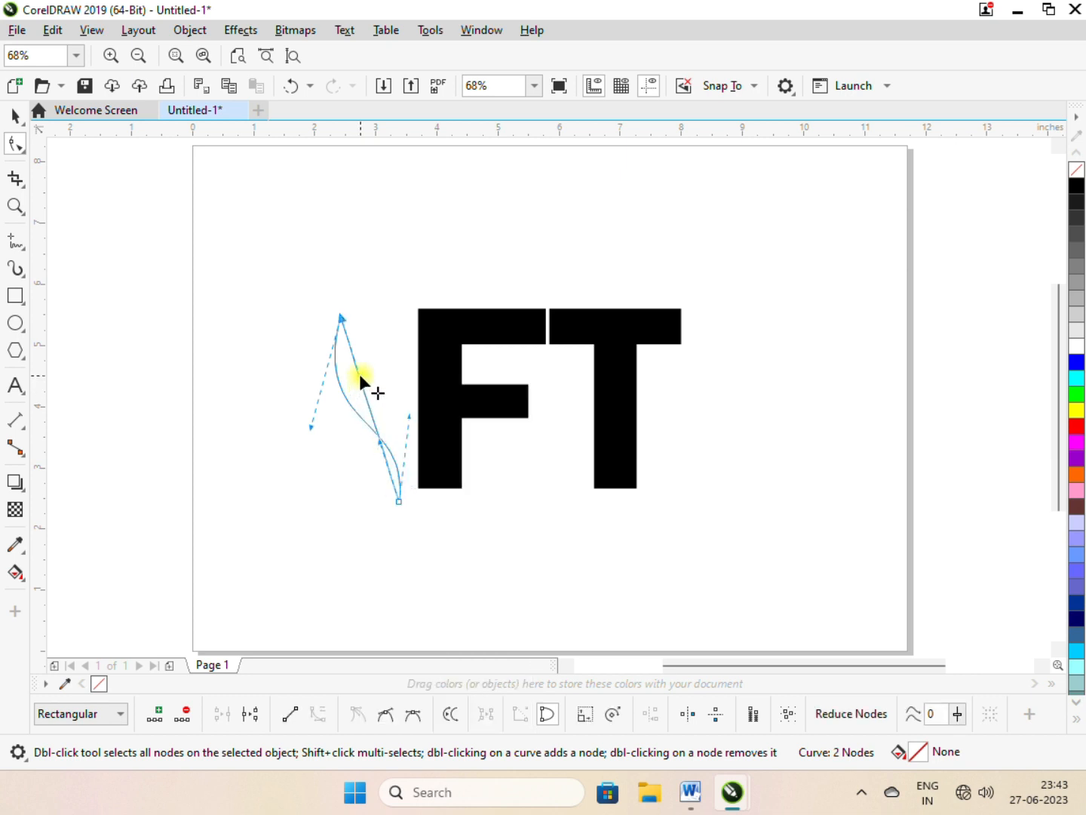
{"action": "left_click_drag", "start_coordinate": [361, 376], "coordinate": [338, 388]}
{"action": "left_click_drag", "start_coordinate": [408, 419], "coordinate": [454, 391]}
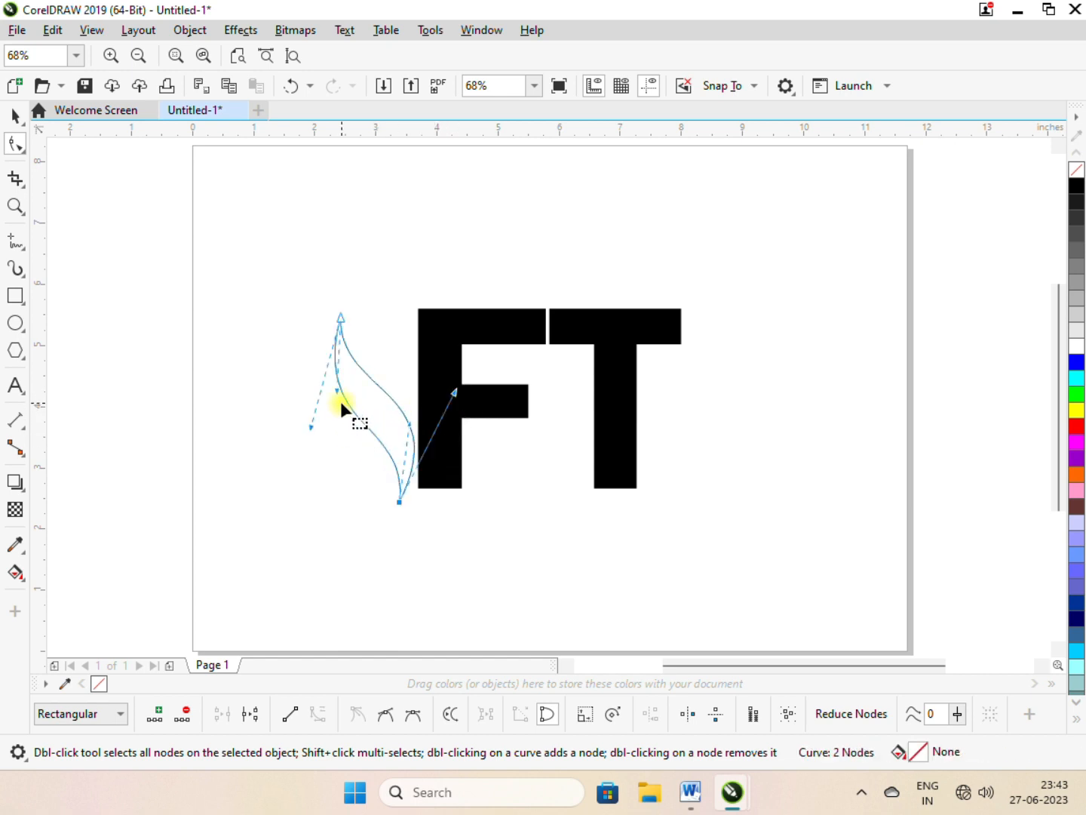
- Fine-tune the curve handles at both tips of the leaf shape to even out its two sides
{"action": "left_click_drag", "start_coordinate": [312, 428], "coordinate": [291, 432]}
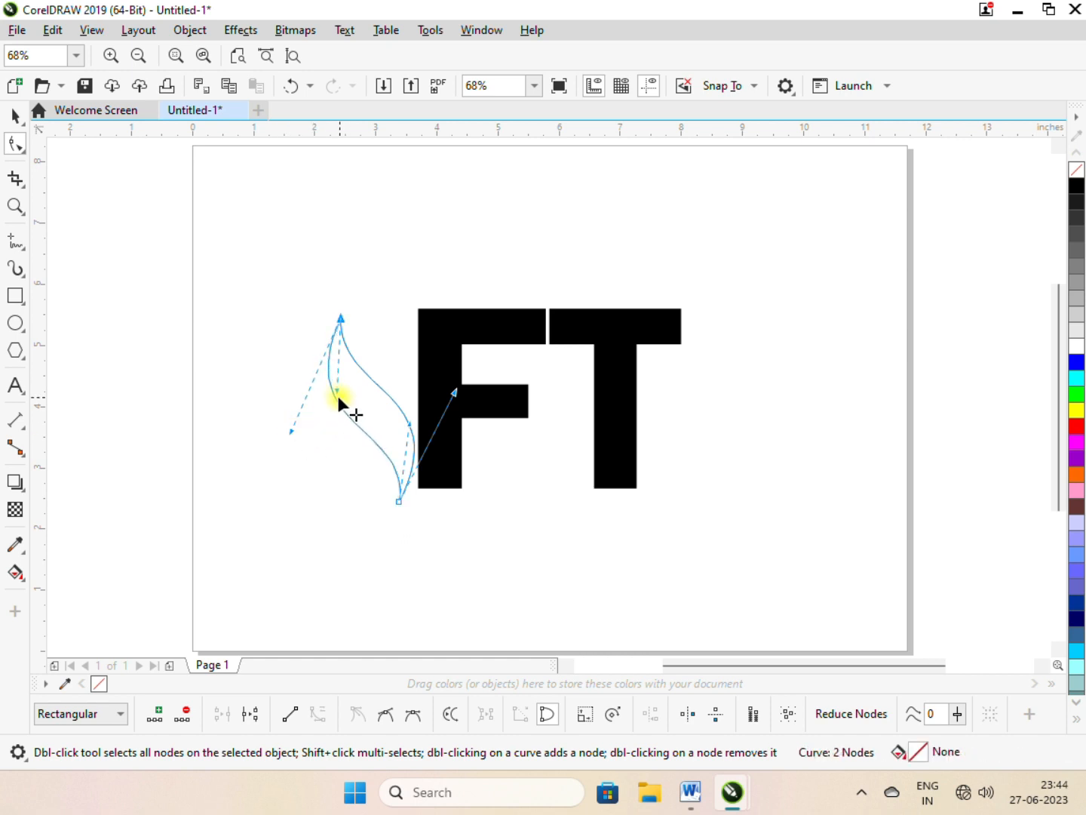
{"action": "left_click_drag", "start_coordinate": [335, 392], "coordinate": [329, 390]}
{"action": "left_click_drag", "start_coordinate": [290, 435], "coordinate": [290, 431]}
{"action": "left_click_drag", "start_coordinate": [407, 428], "coordinate": [459, 385]}
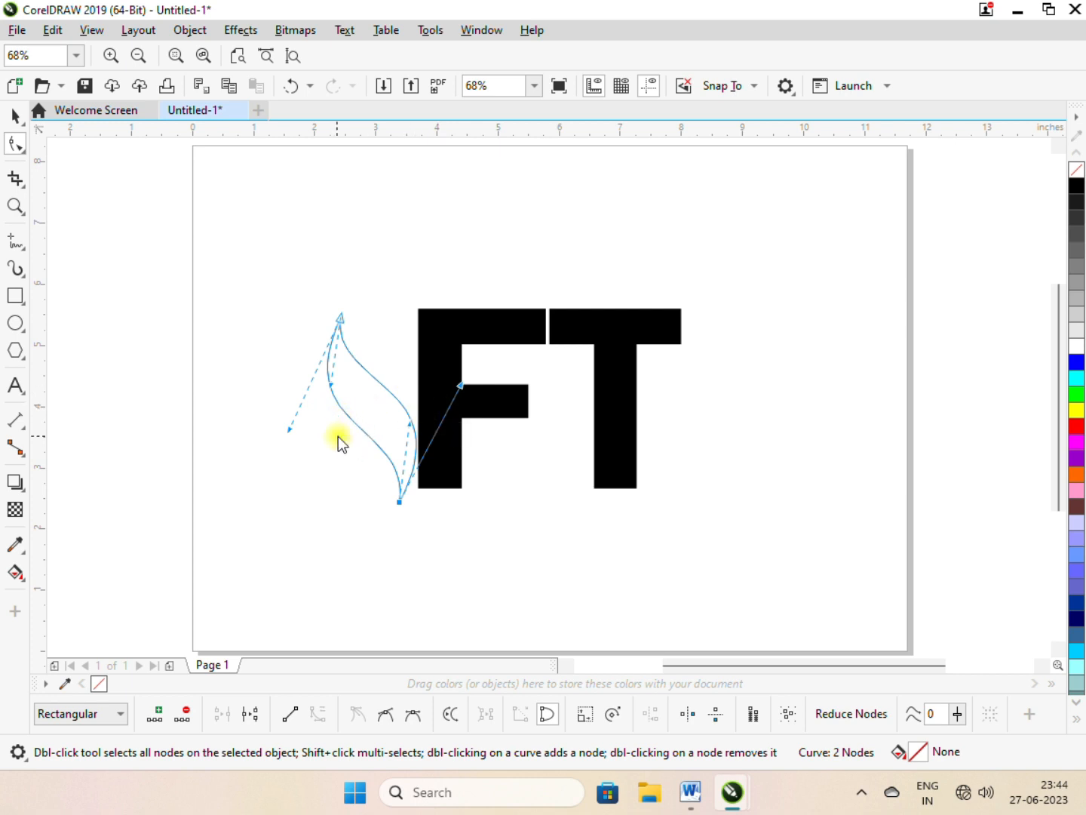
- Move the leaf shape over the F's stem, fill it with green and remove its outline
{"action": "key", "text": "space"}
{"action": "left_click_drag", "start_coordinate": [361, 406], "coordinate": [443, 396]}
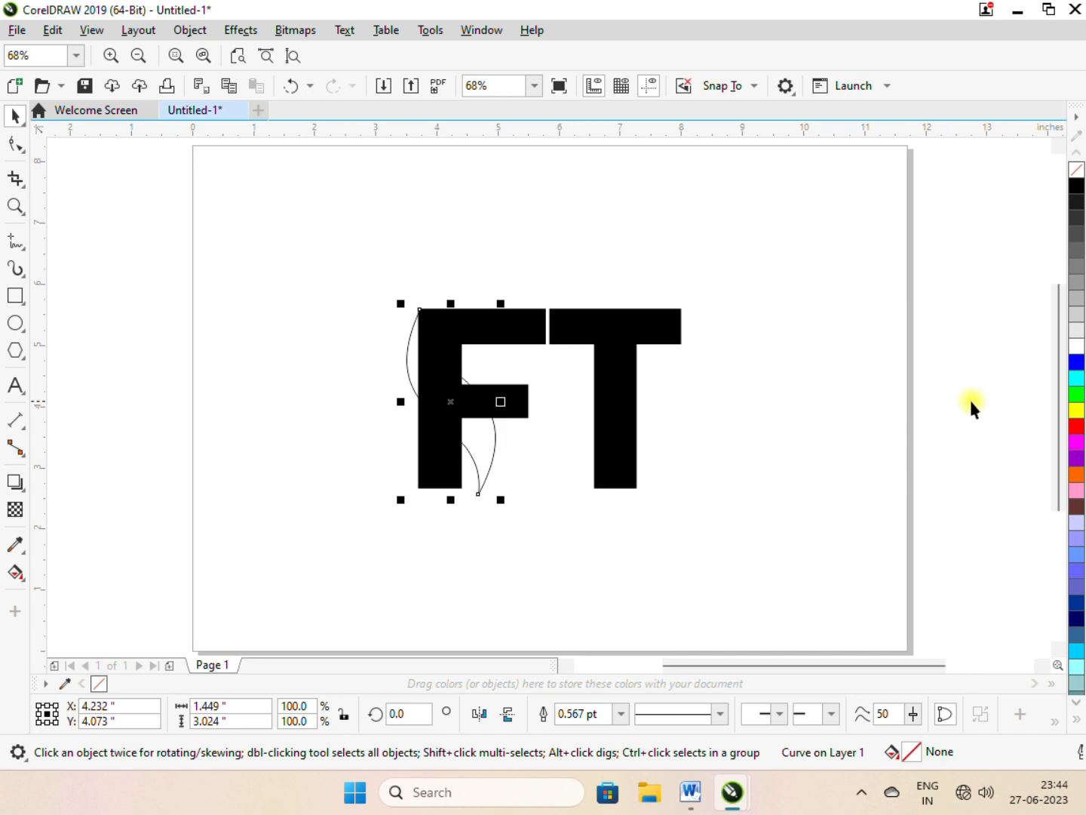
{"action": "left_click", "coordinate": [1077, 393]}
{"action": "right_click", "coordinate": [1076, 169]}
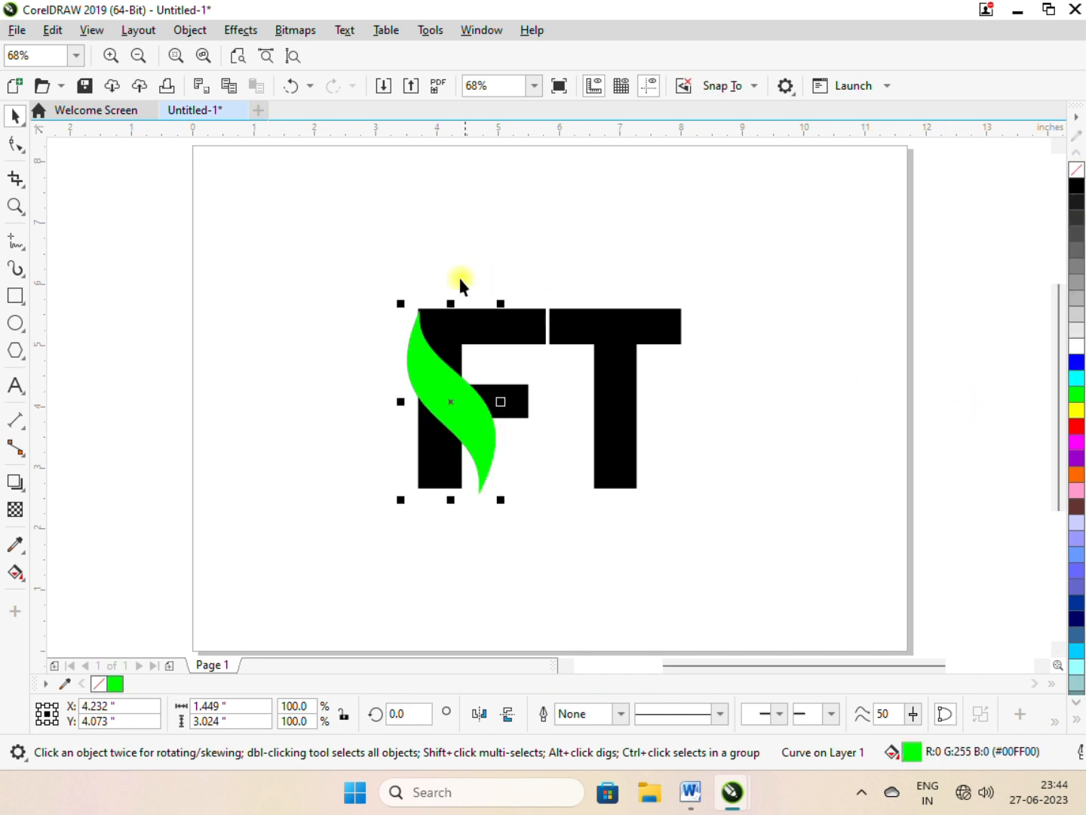
- Reposition the green leaf so its upper tip aligns with the F's top-left corner
{"action": "scroll", "coordinate": [460, 282], "scroll_direction": "up", "scroll_amount": 5}
{"action": "left_click_drag", "start_coordinate": [337, 485], "coordinate": [383, 418]}
{"action": "scroll", "coordinate": [329, 431], "scroll_direction": "up", "scroll_amount": 5}
{"action": "scroll", "coordinate": [362, 363], "scroll_direction": "down", "scroll_amount": 3}
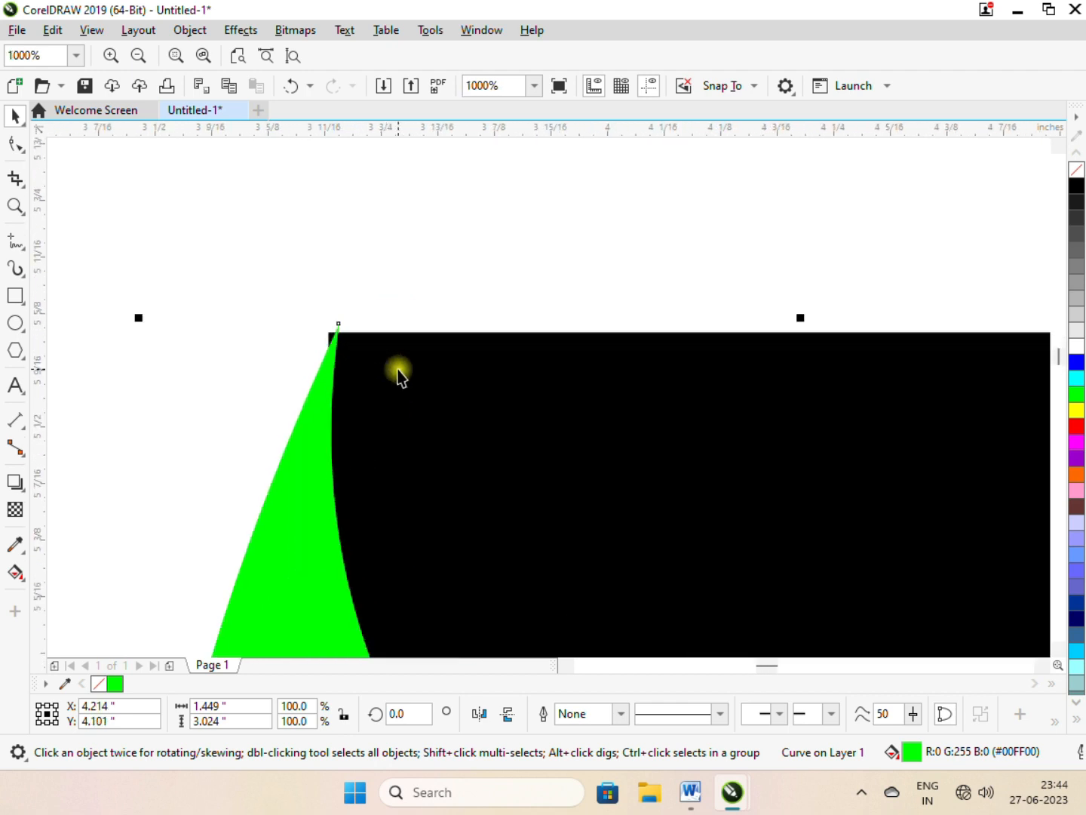
{"action": "scroll", "coordinate": [347, 303], "scroll_direction": "down", "scroll_amount": 4}
{"action": "scroll", "coordinate": [343, 299], "scroll_direction": "up", "scroll_amount": 1}
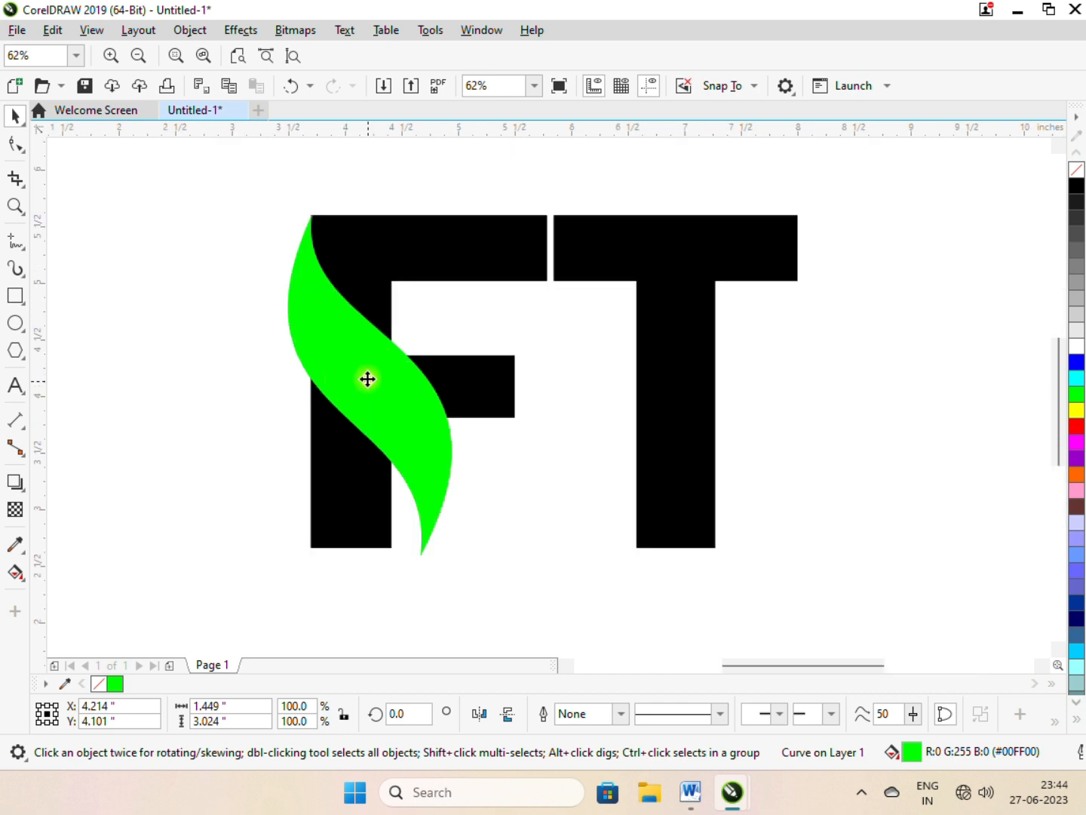
- Move the leaf's lower node to the bottom-right corner of the F's stem and readjust the curve handles
{"action": "key", "text": "F10"}
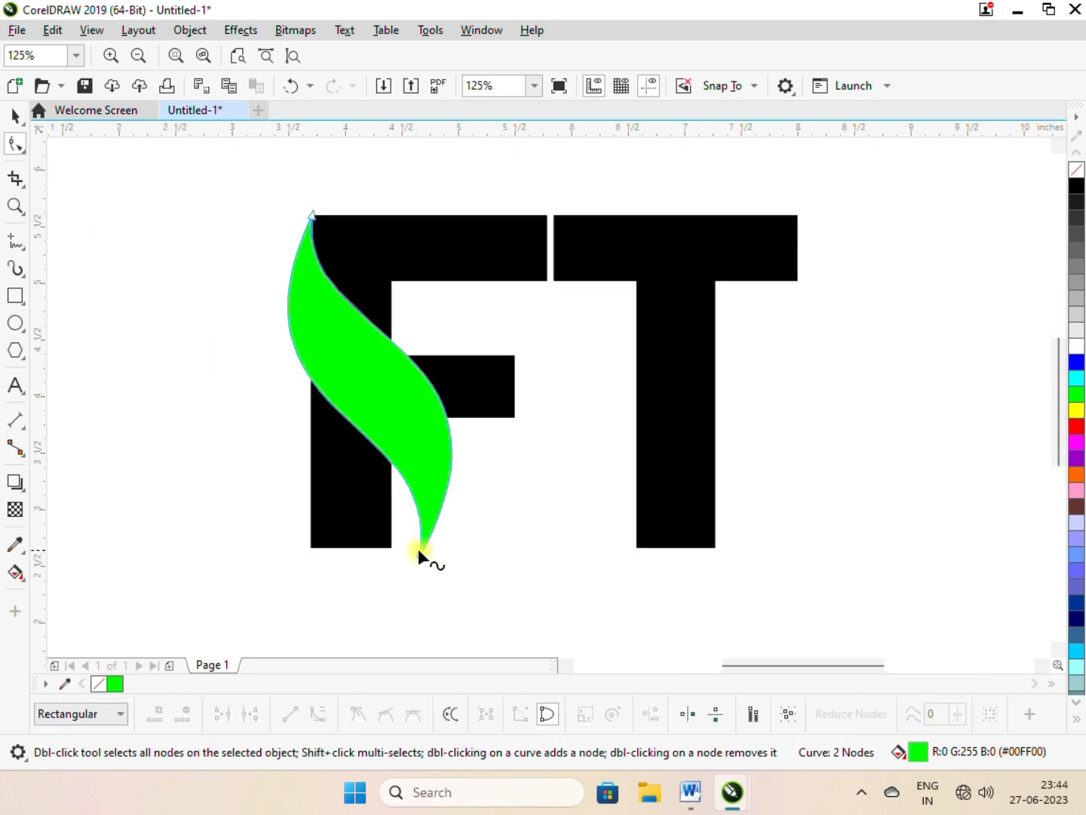
{"action": "left_click_drag", "start_coordinate": [421, 555], "coordinate": [393, 556]}
{"action": "left_click_drag", "start_coordinate": [505, 334], "coordinate": [486, 350]}
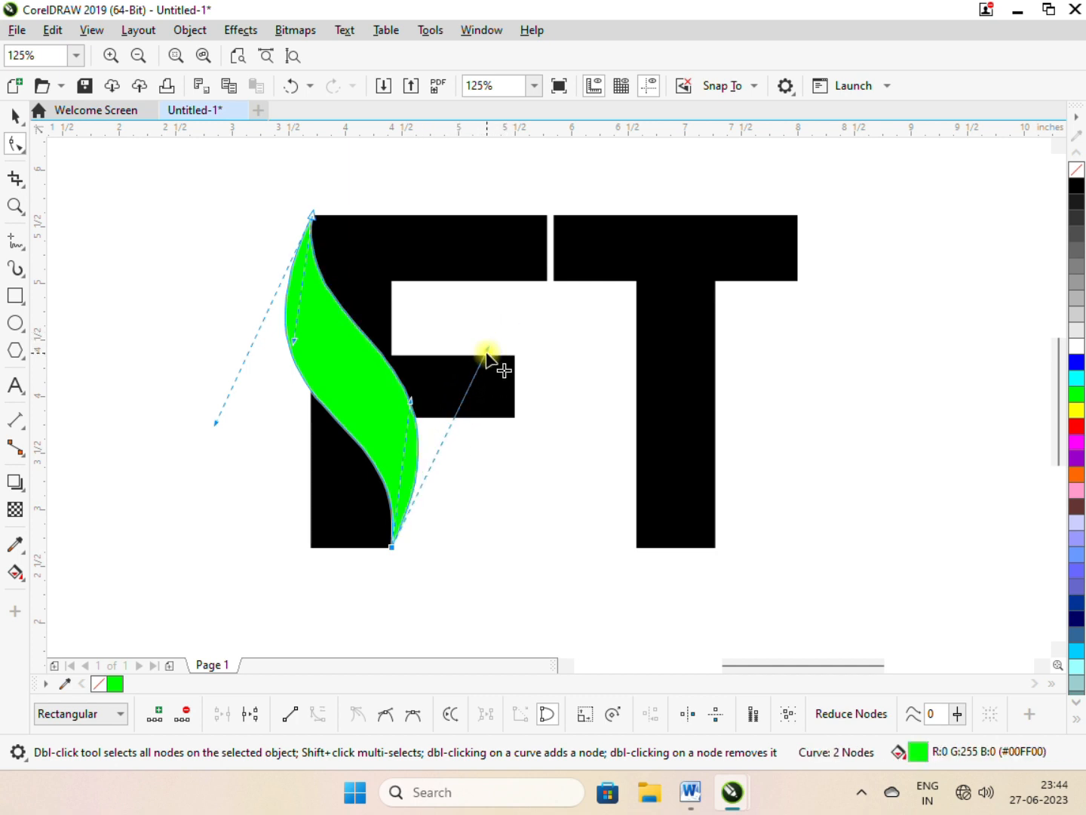
{"action": "left_click_drag", "start_coordinate": [292, 342], "coordinate": [284, 360]}
{"action": "left_click_drag", "start_coordinate": [214, 422], "coordinate": [217, 442]}
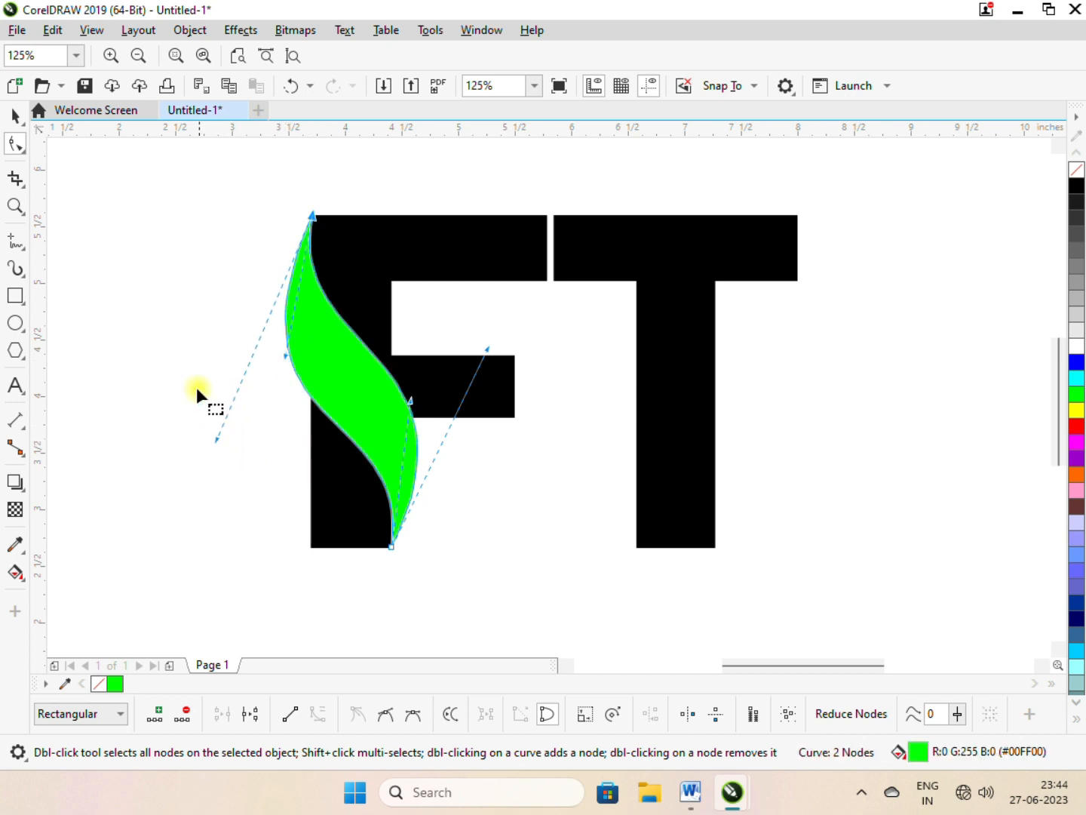
- Nudge the leaf's lower tip node into exact alignment with the bottom-right corner of the F's stem
{"action": "scroll", "coordinate": [381, 533], "scroll_direction": "up", "scroll_amount": 4}
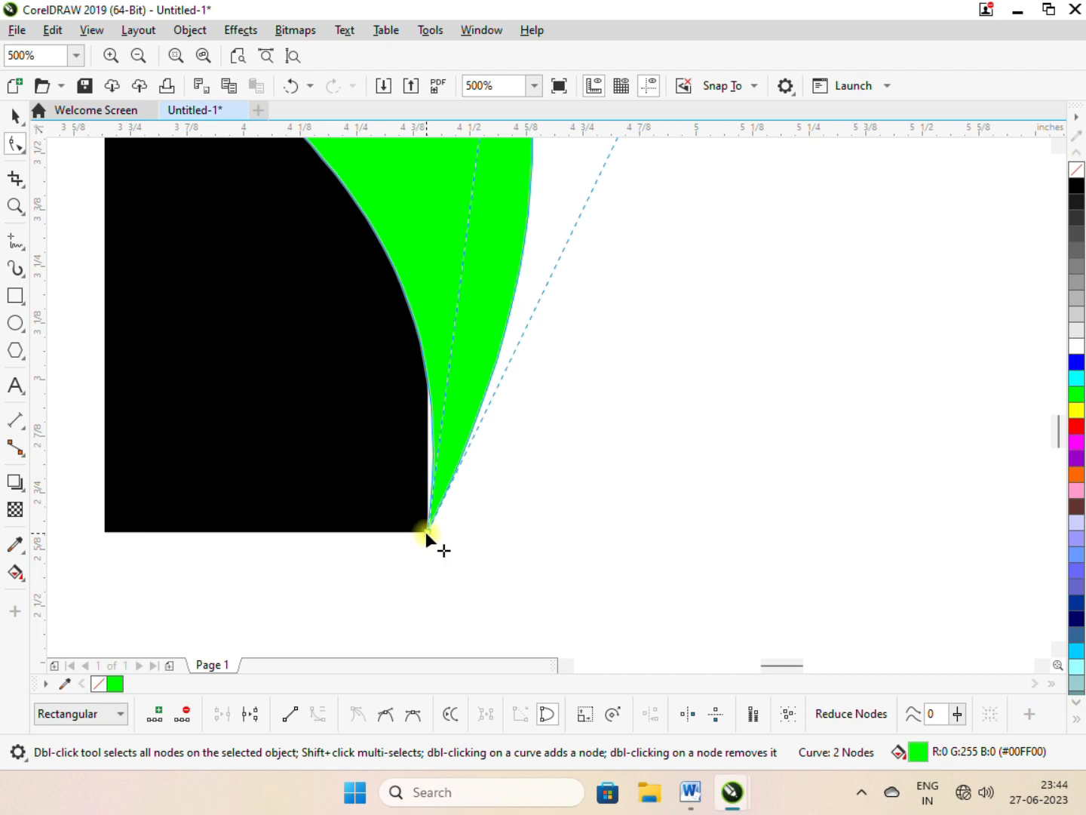
{"action": "left_click_drag", "start_coordinate": [426, 533], "coordinate": [423, 533]}
{"action": "scroll", "coordinate": [431, 486], "scroll_direction": "down", "scroll_amount": 6}
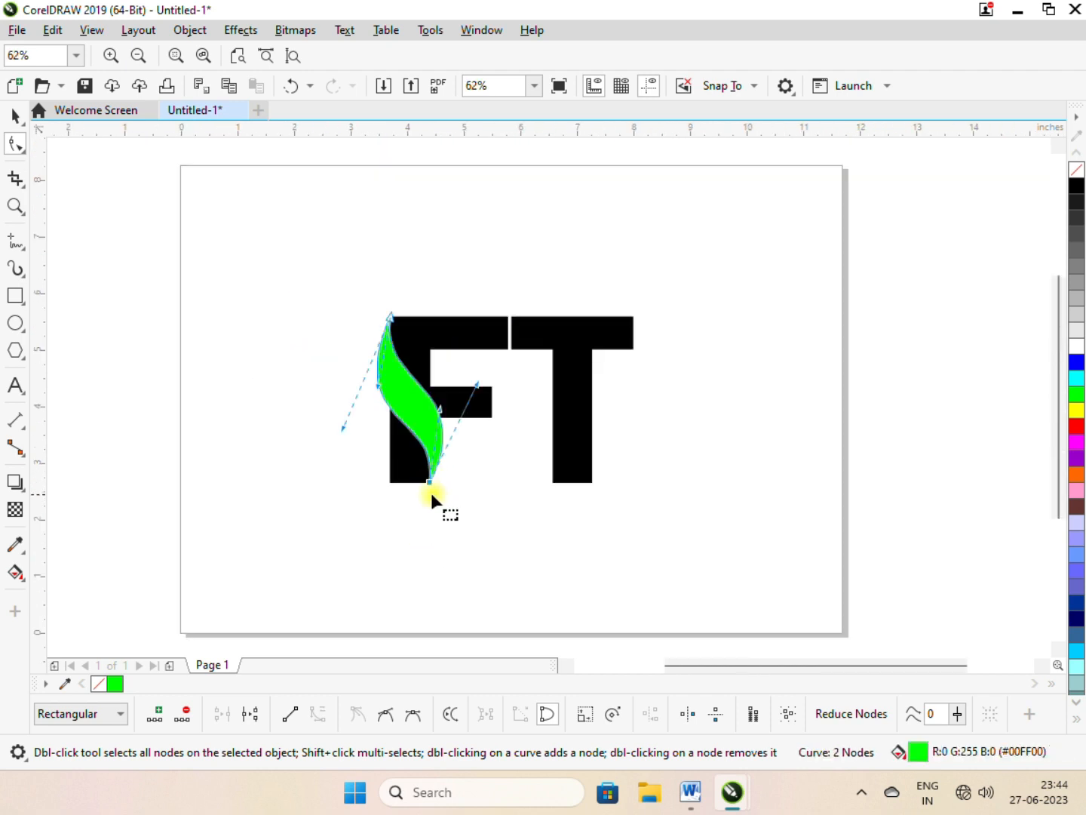
{"action": "scroll", "coordinate": [432, 491], "scroll_direction": "up", "scroll_amount": 4}
{"action": "key", "text": "space"}
{"action": "left_click", "coordinate": [400, 412]}
{"action": "scroll", "coordinate": [385, 483], "scroll_direction": "down", "scroll_amount": 3}
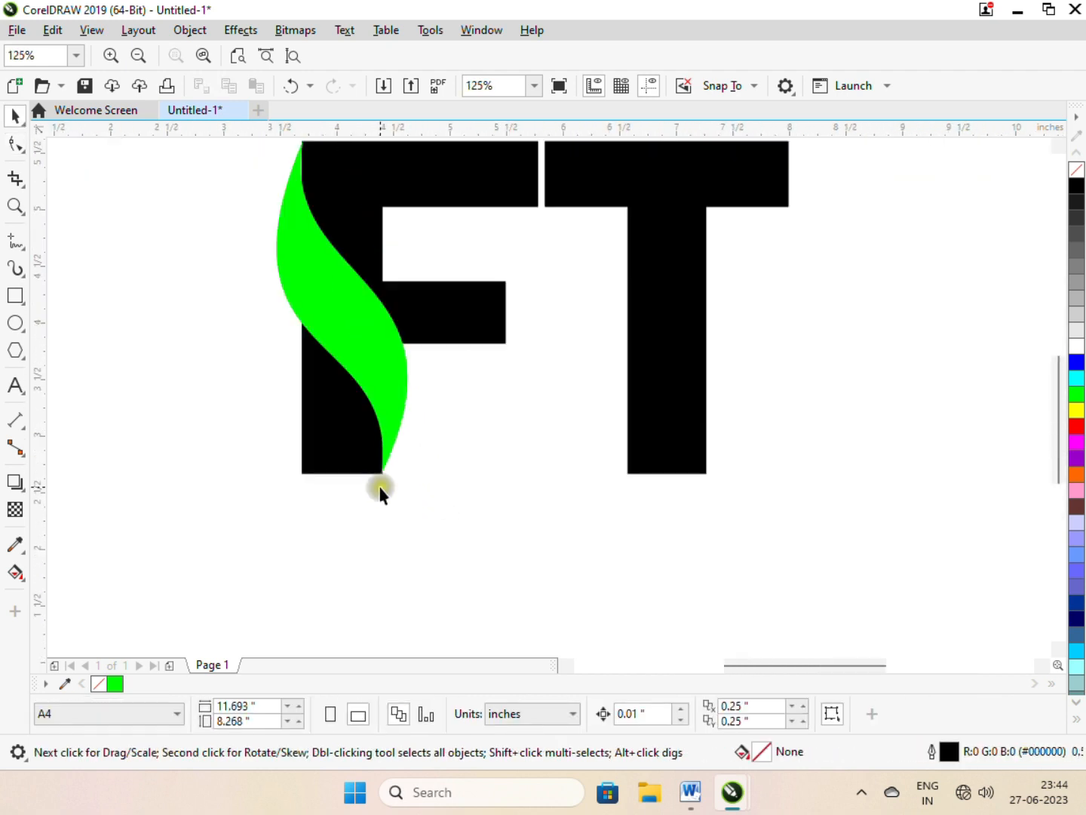
- Move the green leaf's upper tip node inward along the F's top edge, about 0.04 in from its corner
{"action": "scroll", "coordinate": [381, 494], "scroll_direction": "down", "scroll_amount": 2}
{"action": "scroll", "coordinate": [369, 404], "scroll_direction": "up", "scroll_amount": 2}
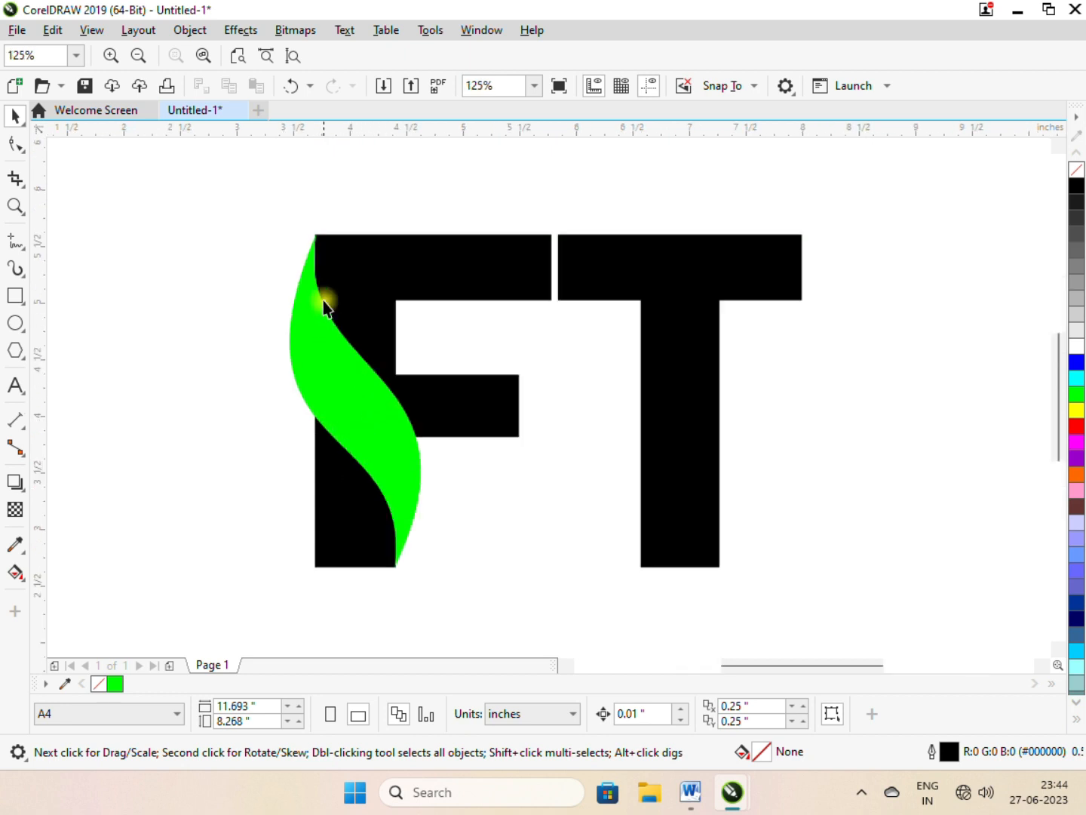
{"action": "scroll", "coordinate": [324, 308], "scroll_direction": "up", "scroll_amount": 1}
{"action": "key", "text": "space"}
{"action": "left_click", "coordinate": [317, 269]}
{"action": "scroll", "coordinate": [309, 286], "scroll_direction": "up", "scroll_amount": 1}
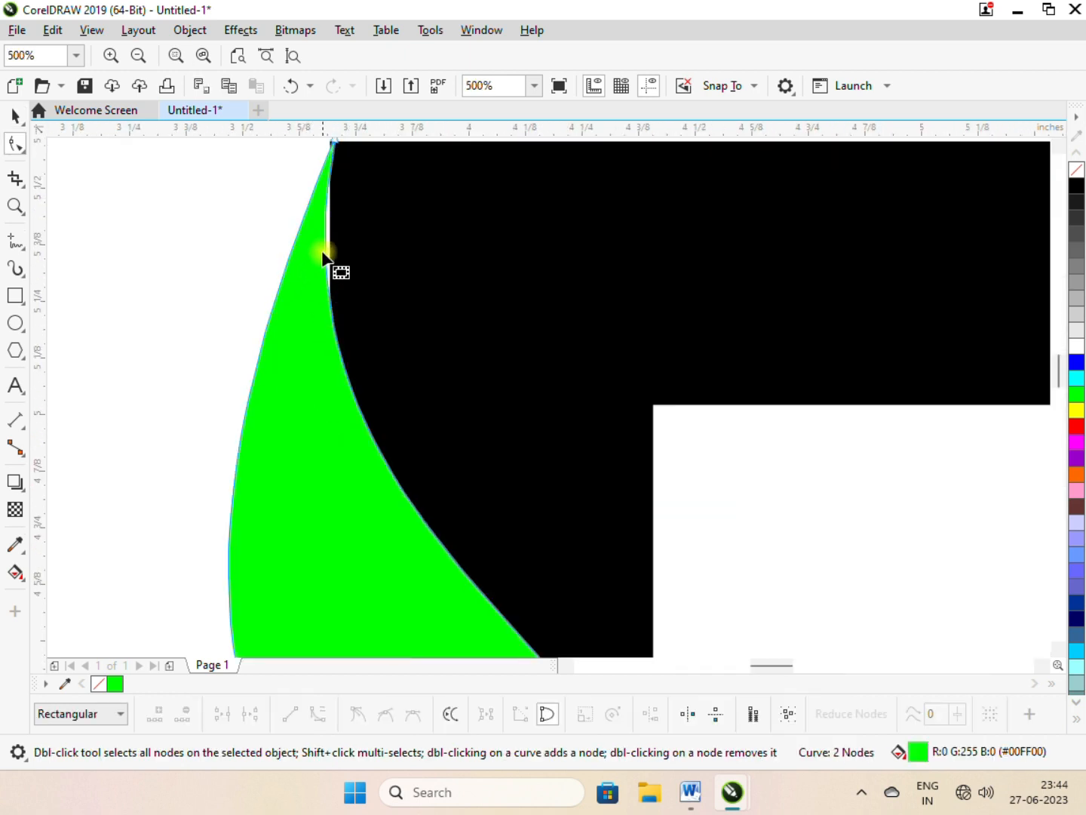
{"action": "scroll", "coordinate": [313, 229], "scroll_direction": "up", "scroll_amount": 2}
{"action": "scroll", "coordinate": [359, 337], "scroll_direction": "down", "scroll_amount": 2}
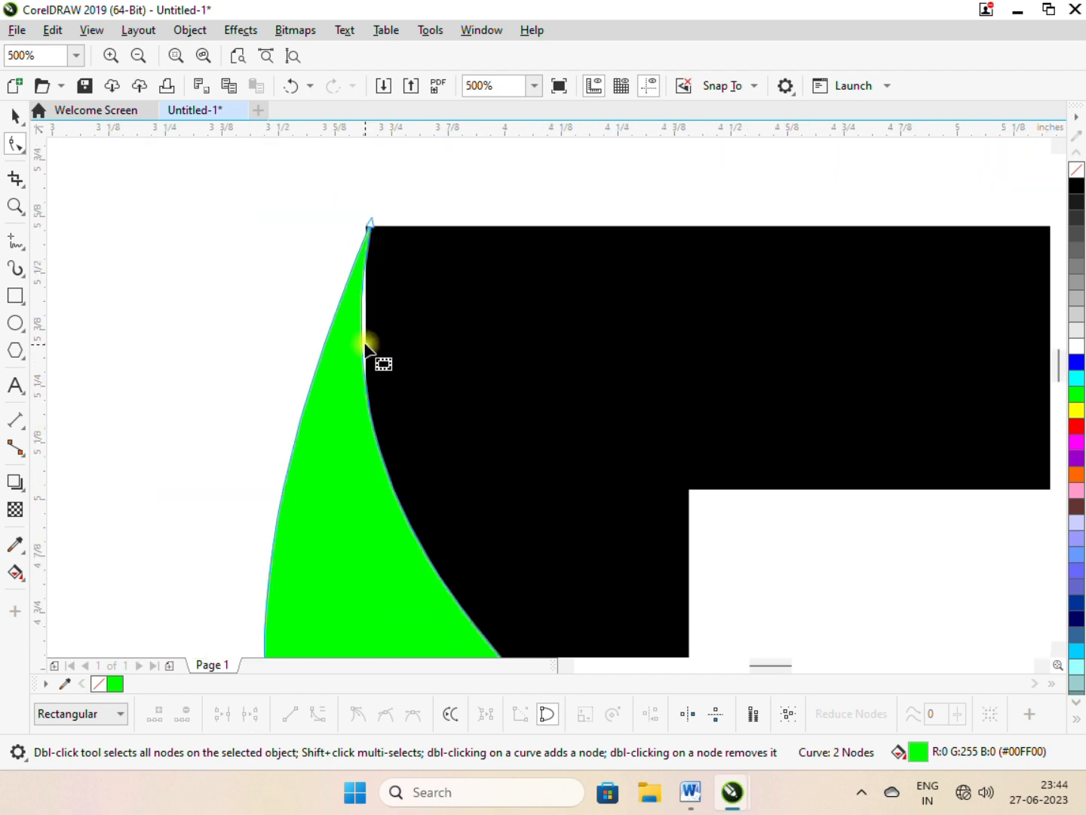
{"action": "scroll", "coordinate": [370, 305], "scroll_direction": "up", "scroll_amount": 1}
{"action": "scroll", "coordinate": [343, 361], "scroll_direction": "down", "scroll_amount": 1}
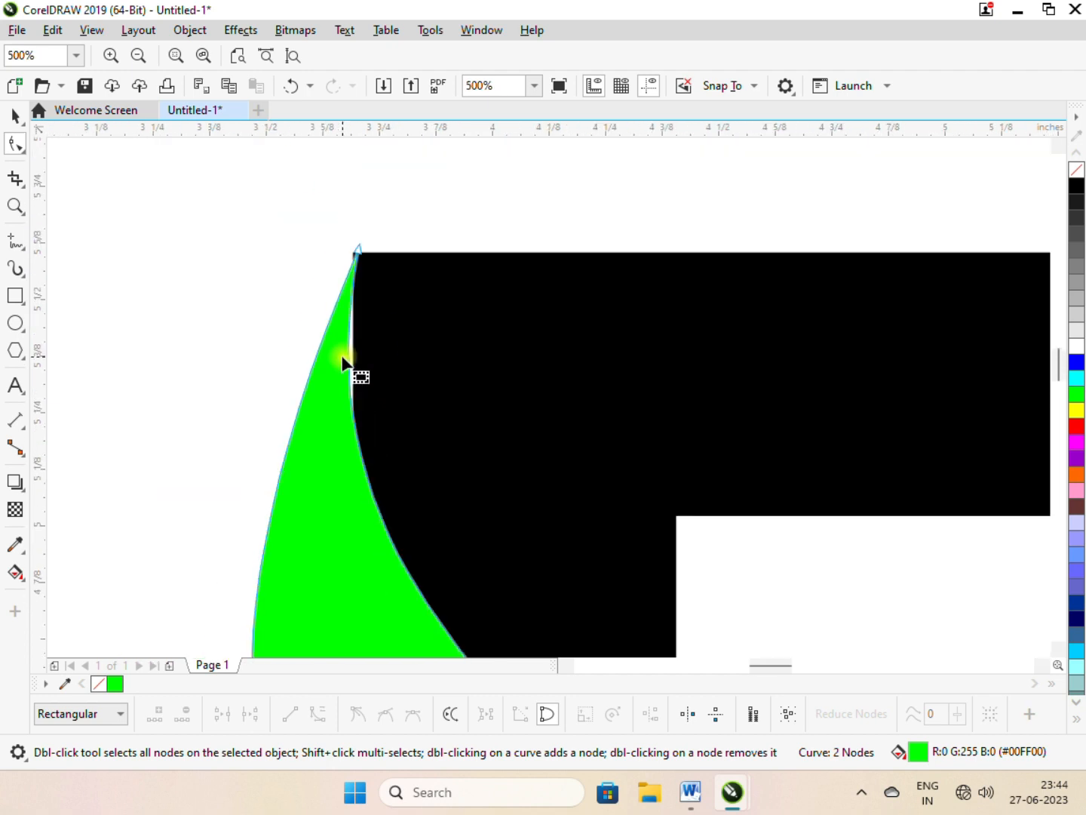
{"action": "left_click_drag", "start_coordinate": [360, 254], "coordinate": [378, 246]}
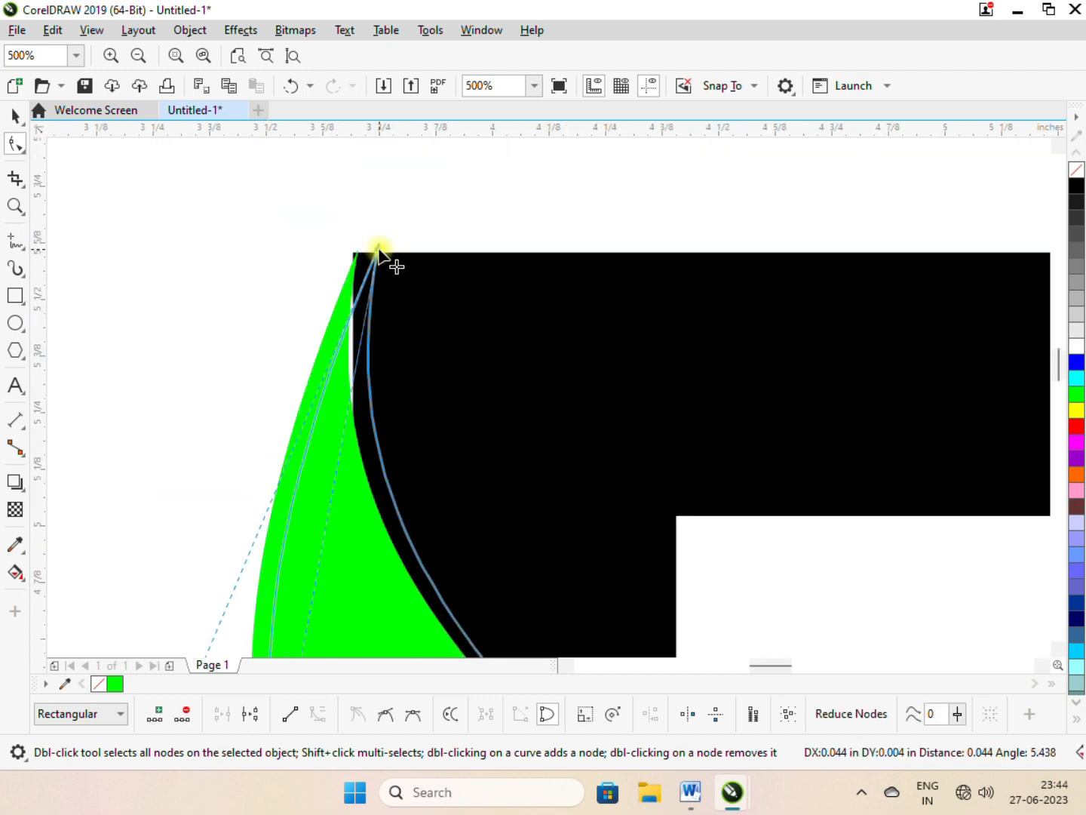
- Readjust the leaf's upper and lower curve handles to smooth its S-shape across the F's stem
{"action": "scroll", "coordinate": [264, 243], "scroll_direction": "down", "scroll_amount": 3}
{"action": "scroll", "coordinate": [274, 248], "scroll_direction": "up", "scroll_amount": 2}
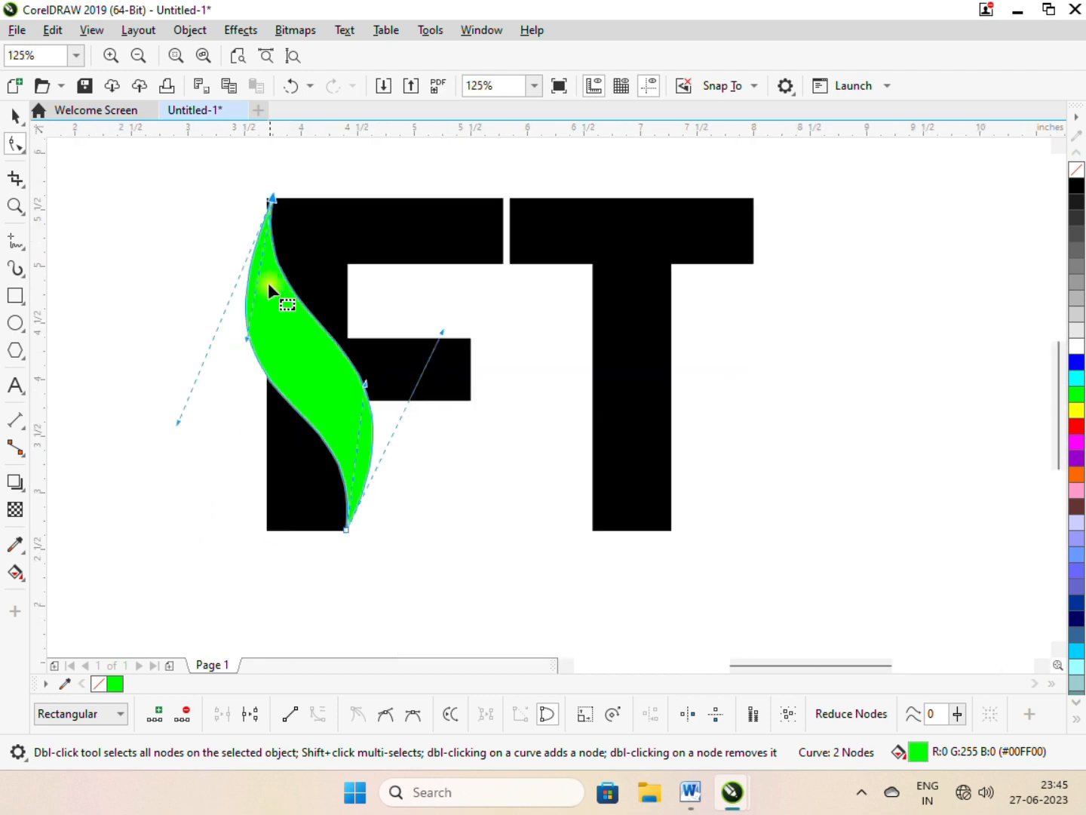
{"action": "left_click_drag", "start_coordinate": [228, 399], "coordinate": [224, 414]}
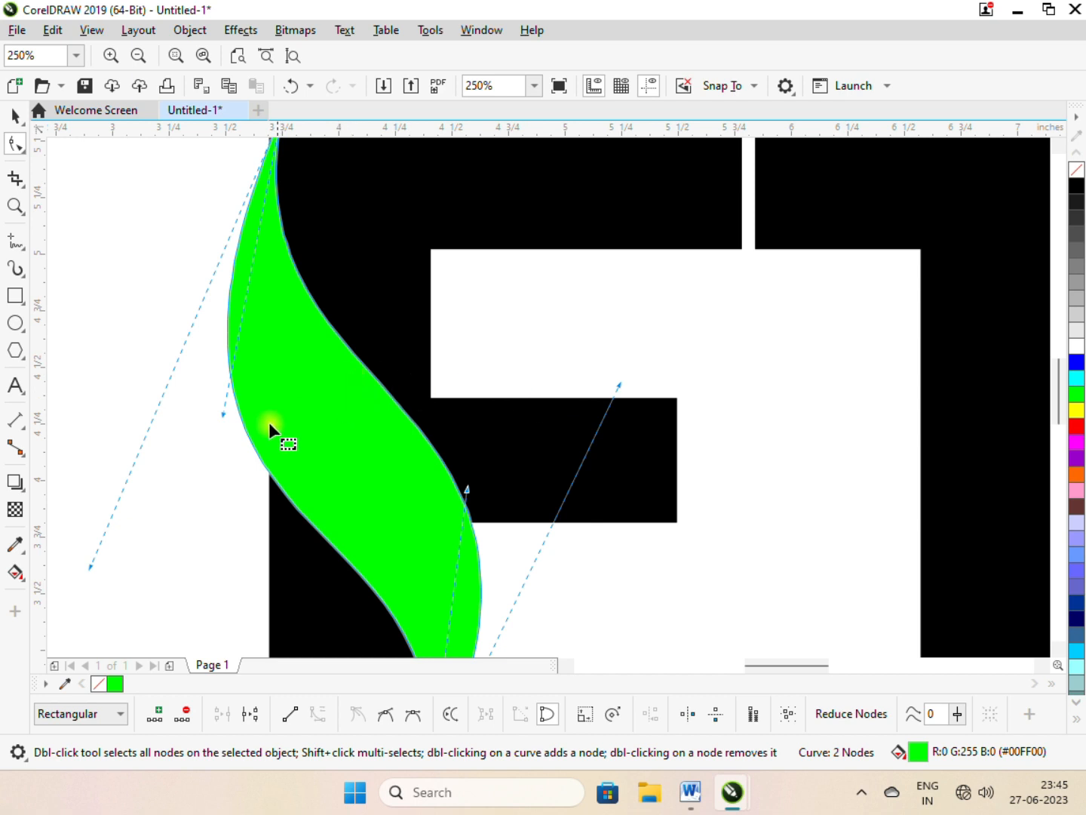
{"action": "scroll", "coordinate": [469, 408], "scroll_direction": "down", "scroll_amount": 1}
{"action": "left_click_drag", "start_coordinate": [544, 398], "coordinate": [542, 393]}
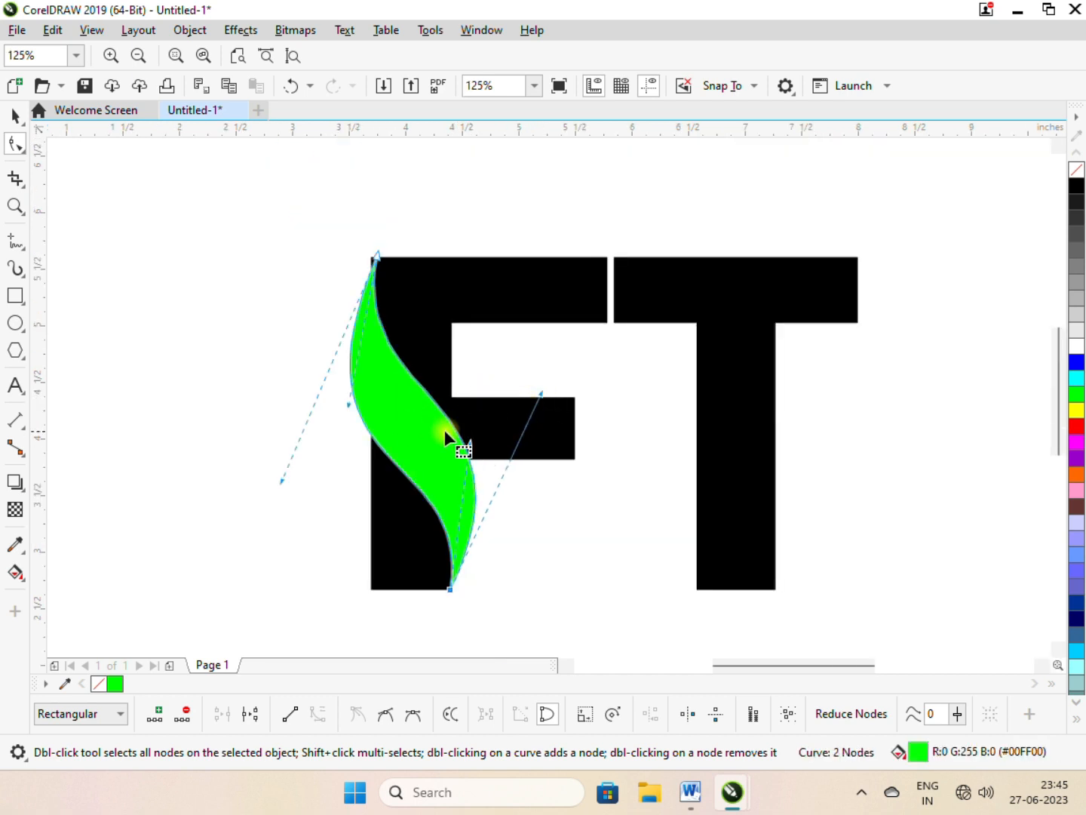
{"action": "key", "text": "space"}
{"action": "left_click", "coordinate": [342, 242]}
- Trim the F with the green leaf shape
{"action": "scroll", "coordinate": [224, 274], "scroll_direction": "down", "scroll_amount": 1}
{"action": "scroll", "coordinate": [267, 267], "scroll_direction": "up", "scroll_amount": 1}
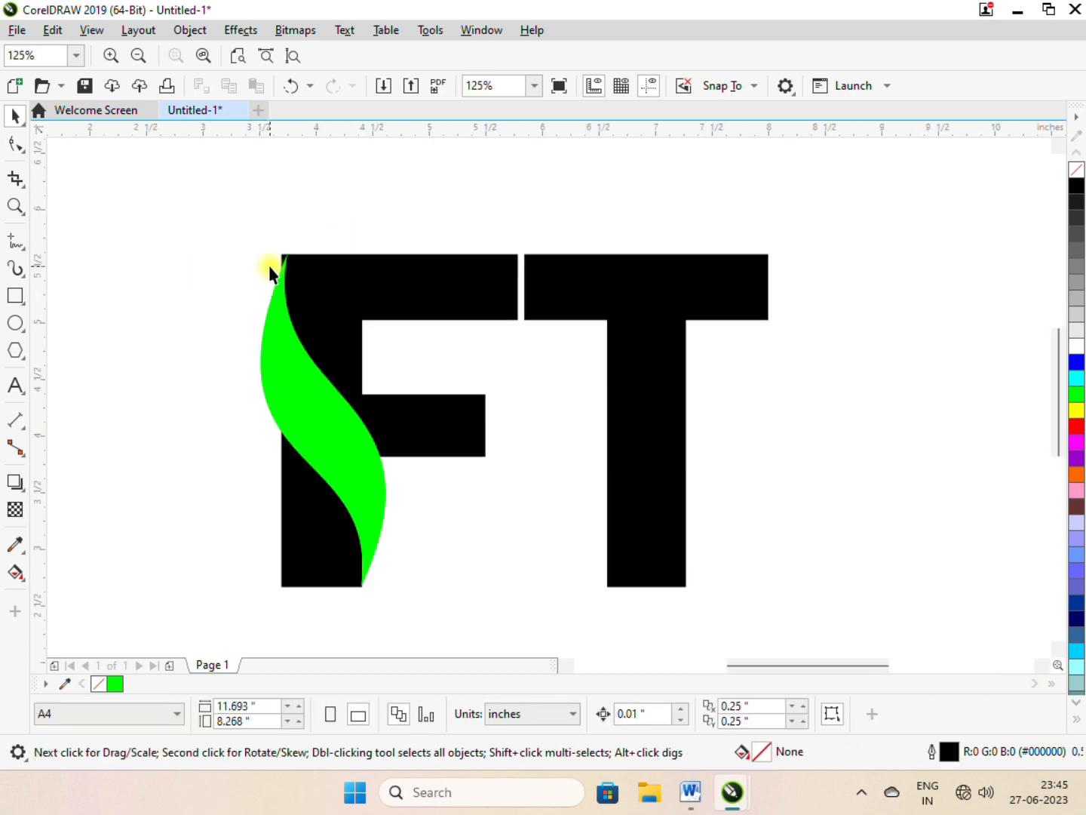
{"action": "scroll", "coordinate": [271, 270], "scroll_direction": "up", "scroll_amount": 4}
{"action": "scroll", "coordinate": [279, 294], "scroll_direction": "down", "scroll_amount": 4}
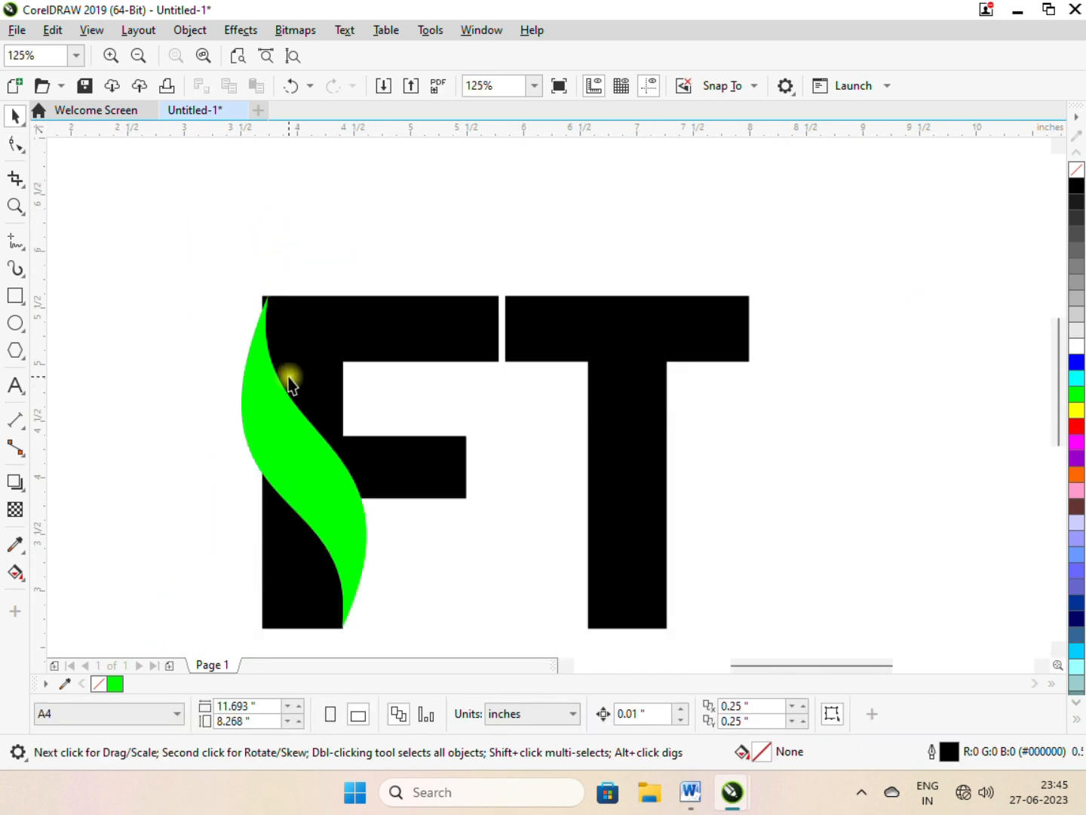
{"action": "scroll", "coordinate": [304, 430], "scroll_direction": "down", "scroll_amount": 1}
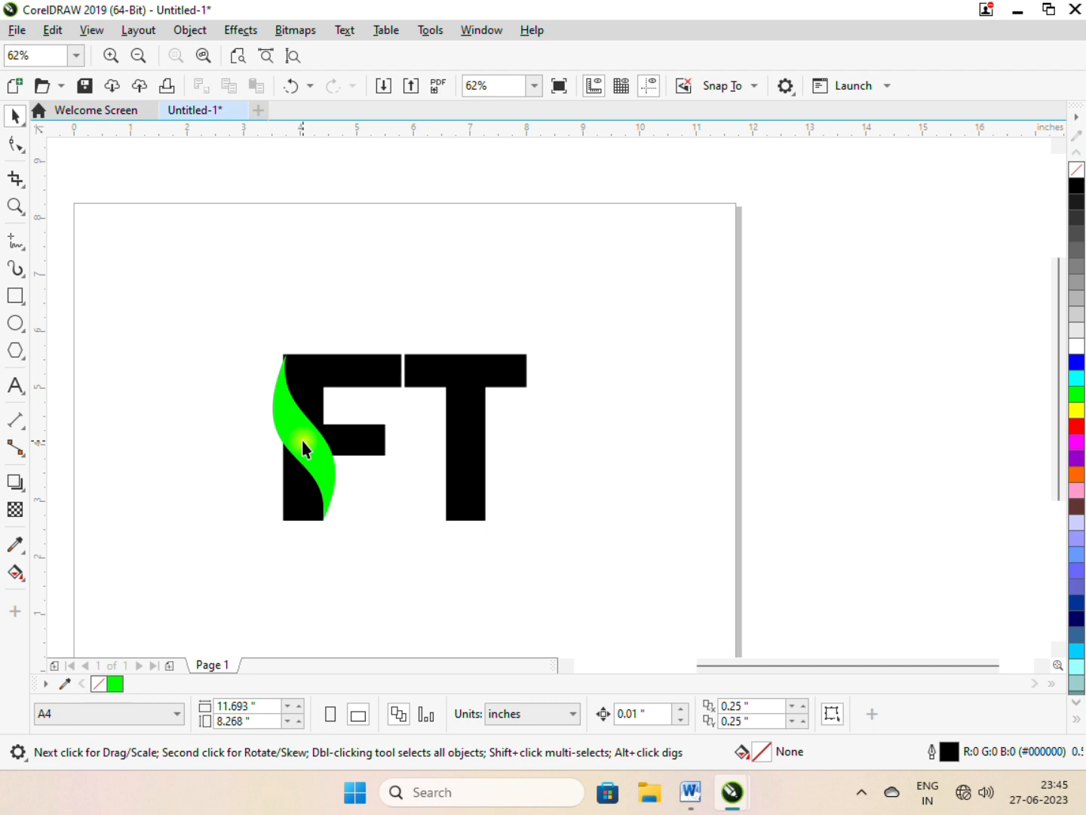
{"action": "left_click", "coordinate": [302, 439]}
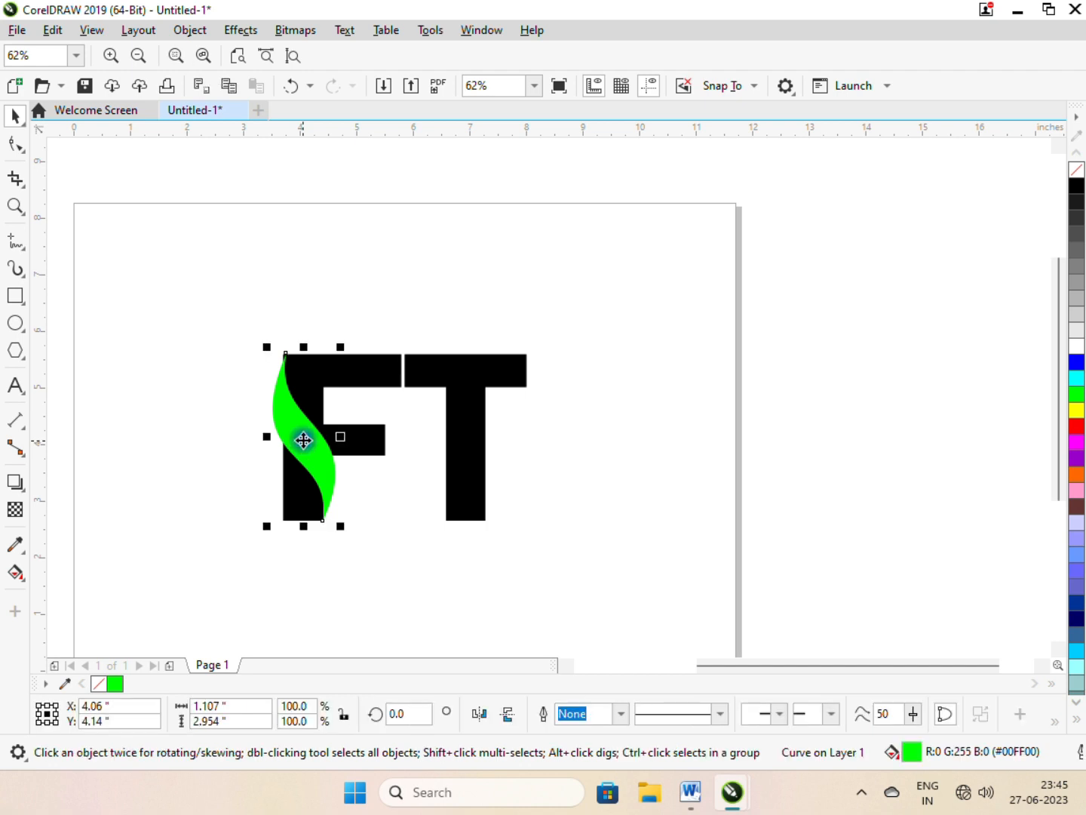
{"action": "left_click", "coordinate": [360, 376], "text": "shift"}
{"action": "left_click", "coordinate": [614, 711]}
{"action": "left_click", "coordinate": [602, 563]}
- Break the trimmed F apart and move the cut-off lower stem piece away from the letter
{"action": "right_click", "coordinate": [302, 502]}
{"action": "left_click", "coordinate": [370, 267]}
{"action": "left_click", "coordinate": [553, 277]}
{"action": "left_click_drag", "start_coordinate": [299, 501], "coordinate": [243, 520]}
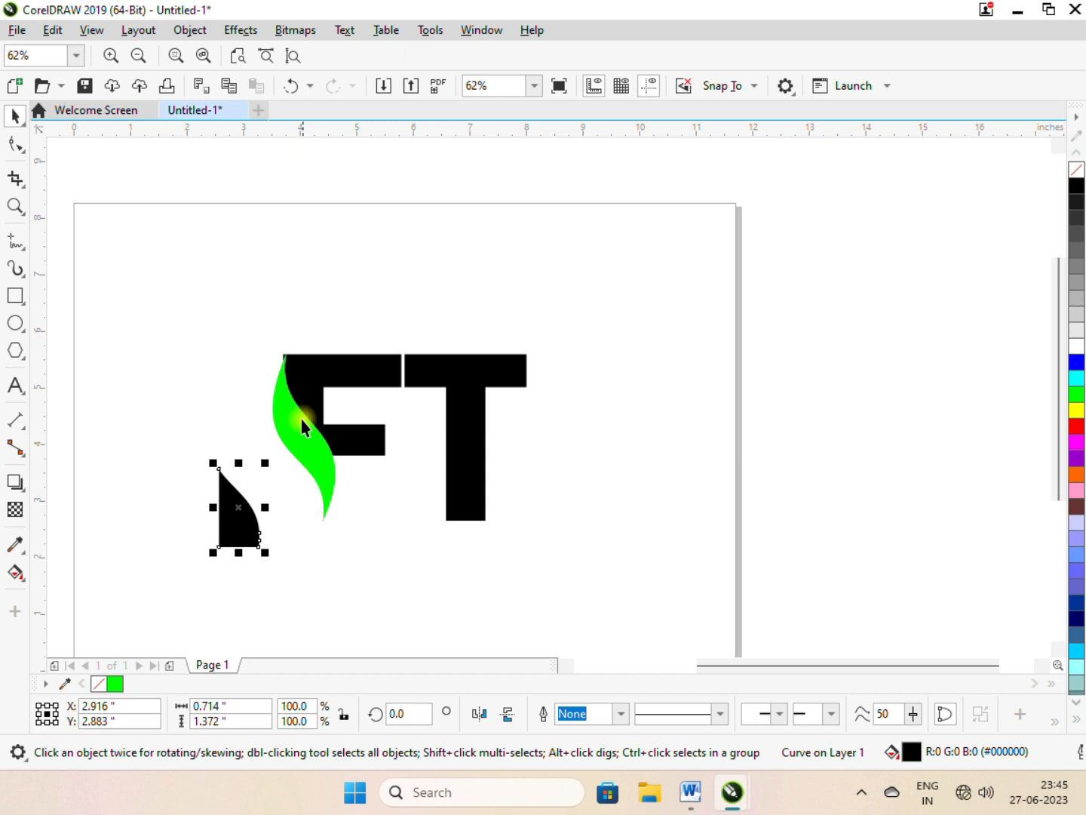
- Pull the tiny sliver off the F's top-left corner and delete it together with the lower stem piece
{"action": "scroll", "coordinate": [263, 343], "scroll_direction": "up", "scroll_amount": 5}
{"action": "left_click_drag", "start_coordinate": [417, 486], "coordinate": [316, 433]}
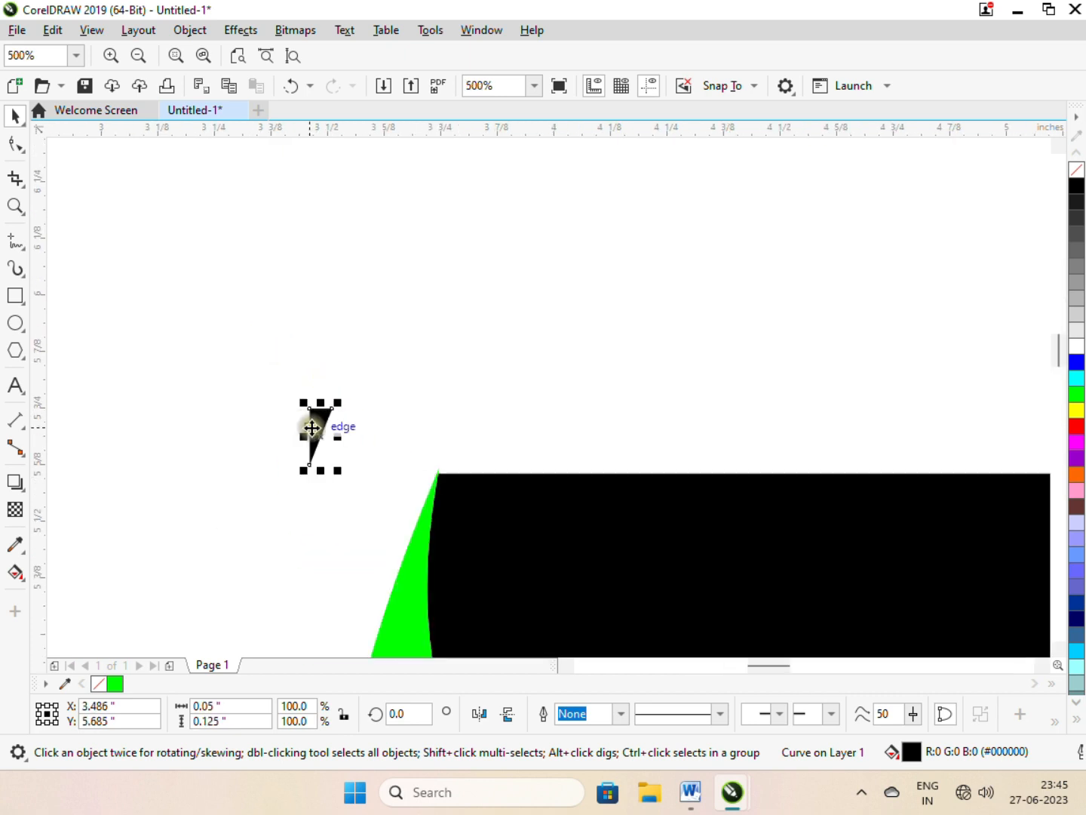
{"action": "scroll", "coordinate": [309, 427], "scroll_direction": "down", "scroll_amount": 5}
{"action": "key", "text": "Delete"}
{"action": "left_click", "coordinate": [271, 581]}
{"action": "key", "text": "Delete"}
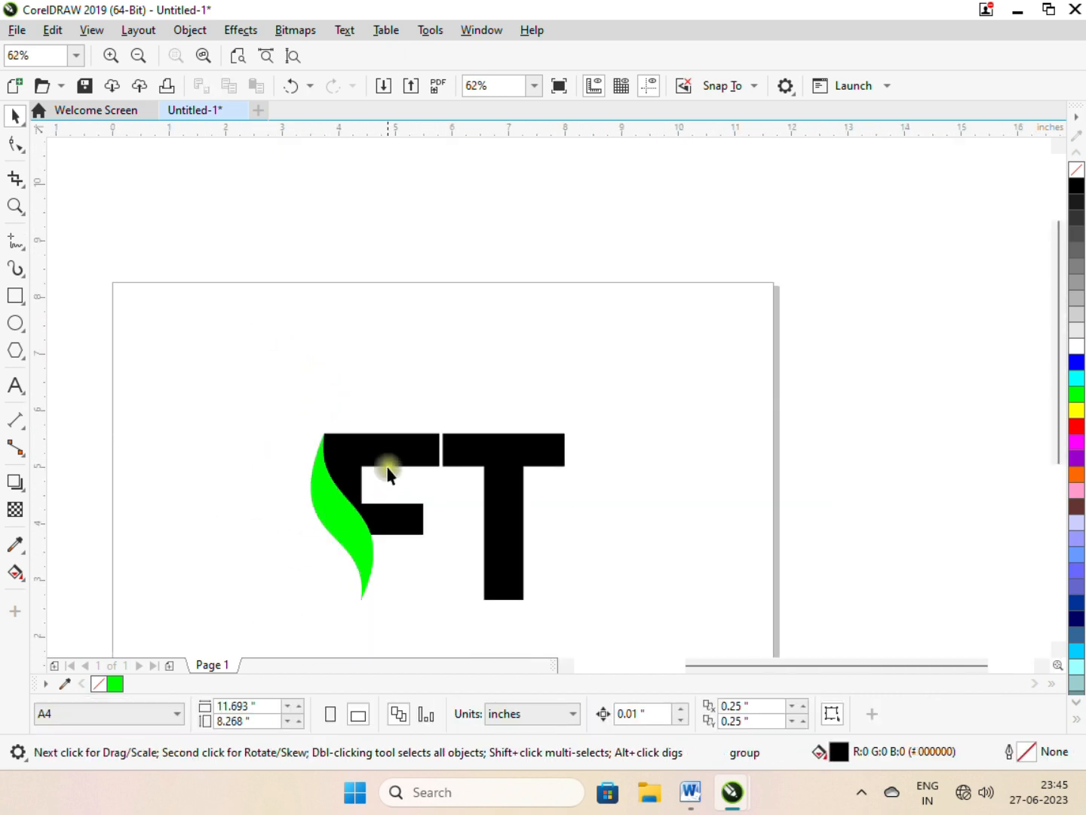
- Give the green leaf a blue outline
{"action": "scroll", "coordinate": [387, 466], "scroll_direction": "up", "scroll_amount": 1}
{"action": "scroll", "coordinate": [293, 377], "scroll_direction": "down", "scroll_amount": 2}
{"action": "scroll", "coordinate": [289, 432], "scroll_direction": "up", "scroll_amount": 1}
{"action": "scroll", "coordinate": [287, 436], "scroll_direction": "up", "scroll_amount": 1}
{"action": "left_click", "coordinate": [318, 314]}
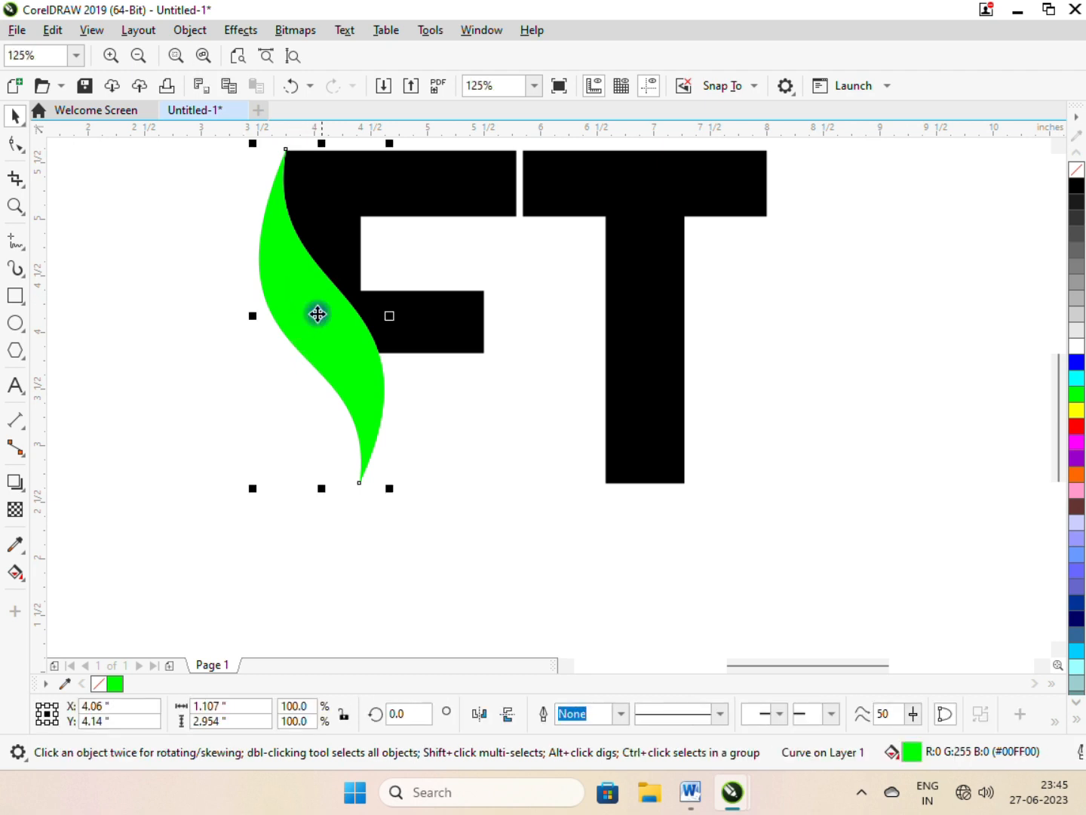
{"action": "right_click", "coordinate": [1079, 366]}
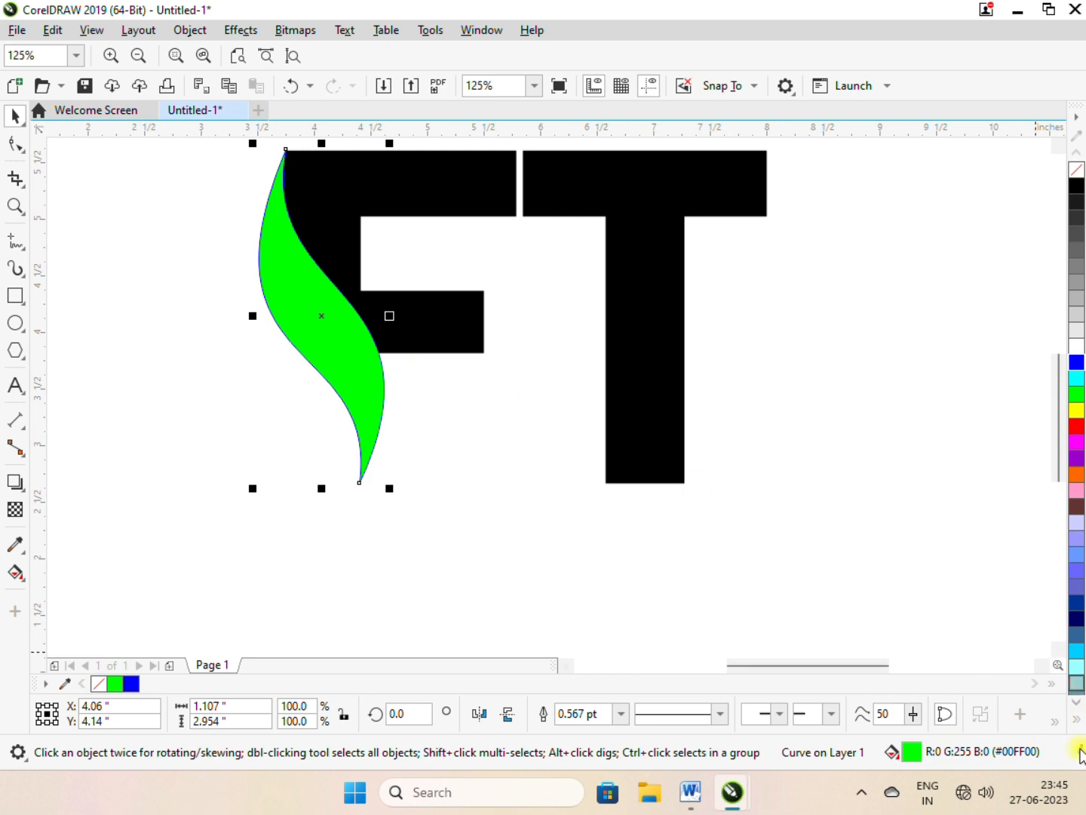
- Set the leaf's outline width to 8.0 pt in the Outline Pen settings
{"action": "key", "text": "F12"}
{"action": "left_click_drag", "start_coordinate": [460, 241], "coordinate": [737, 242]}
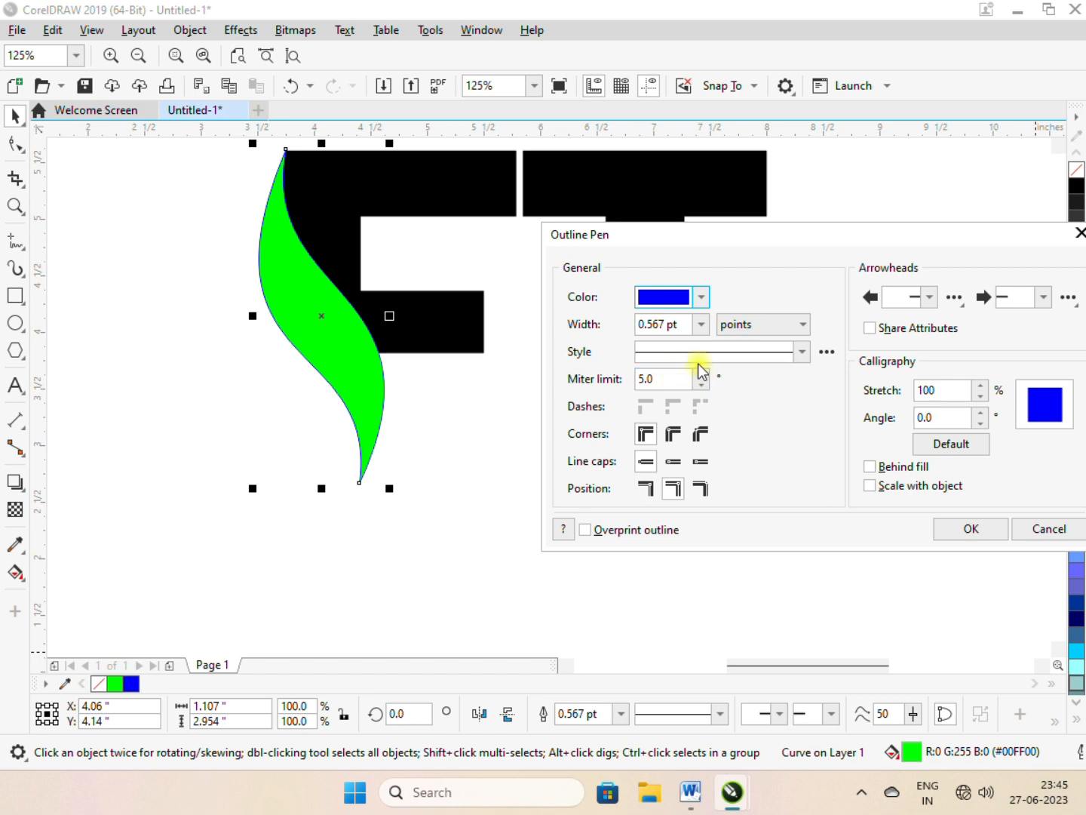
{"action": "left_click", "coordinate": [701, 324]}
{"action": "left_click", "coordinate": [669, 415]}
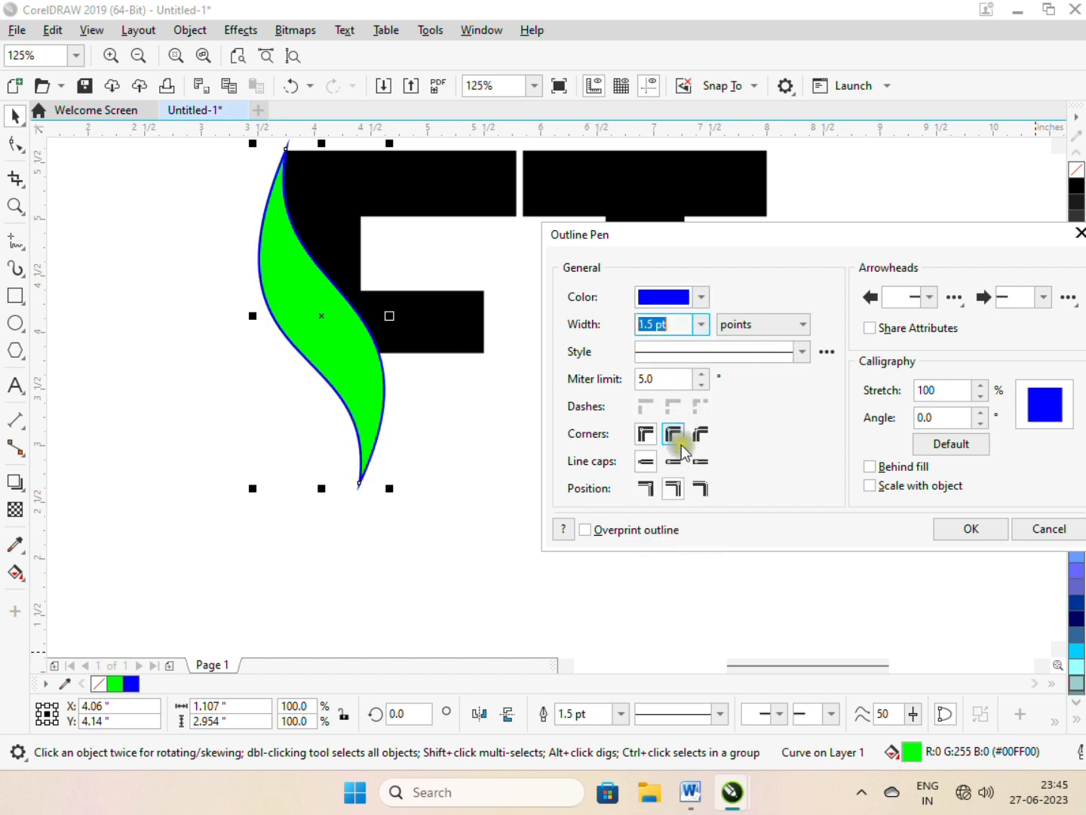
{"action": "left_click", "coordinate": [701, 324]}
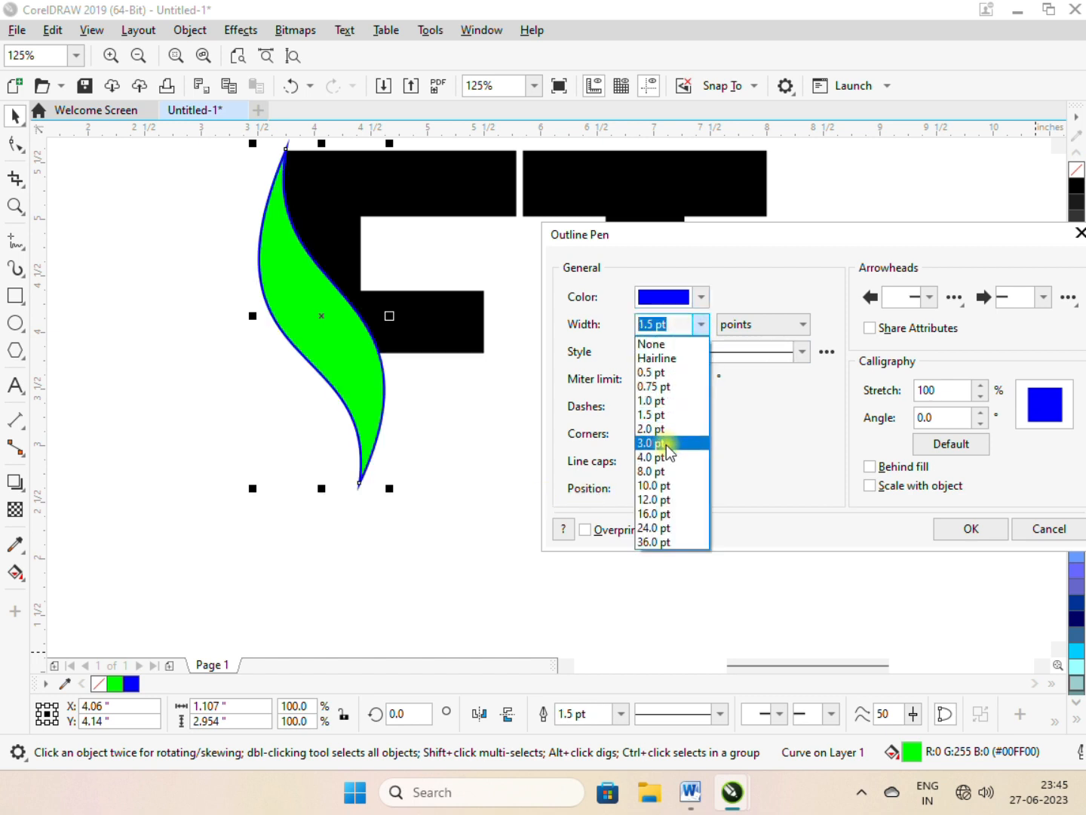
{"action": "left_click", "coordinate": [669, 452]}
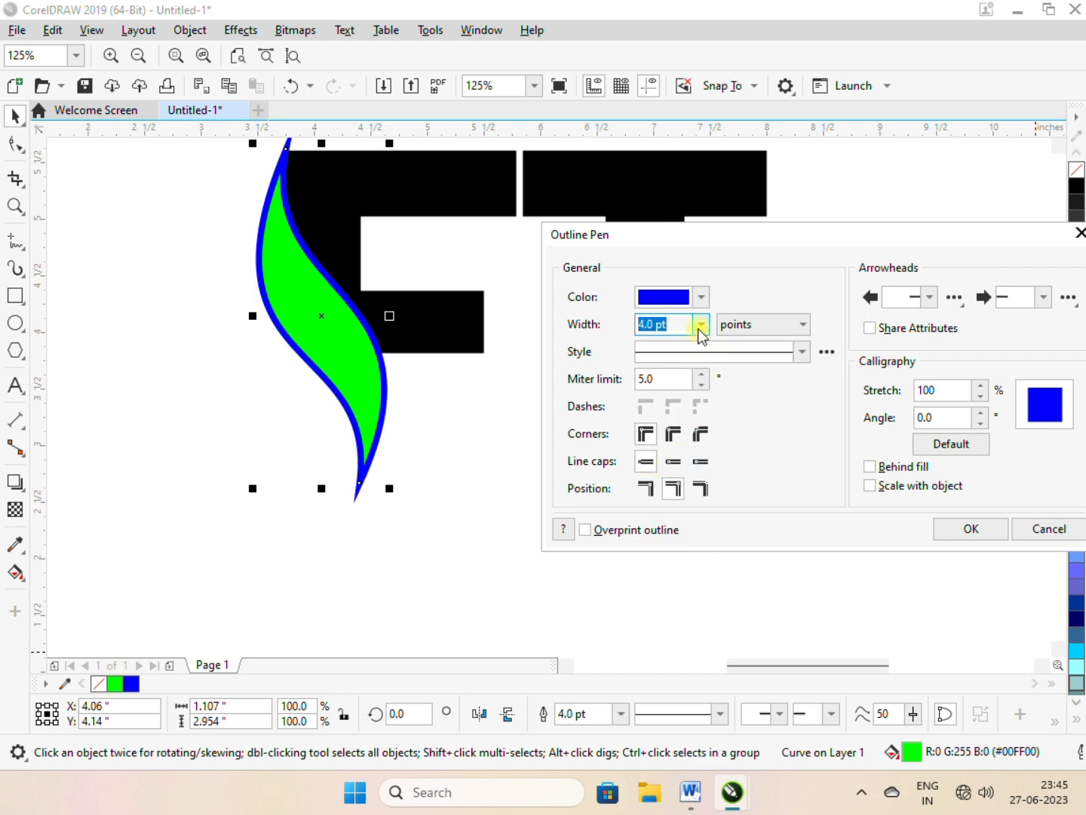
{"action": "left_click", "coordinate": [701, 324]}
{"action": "left_click", "coordinate": [676, 454]}
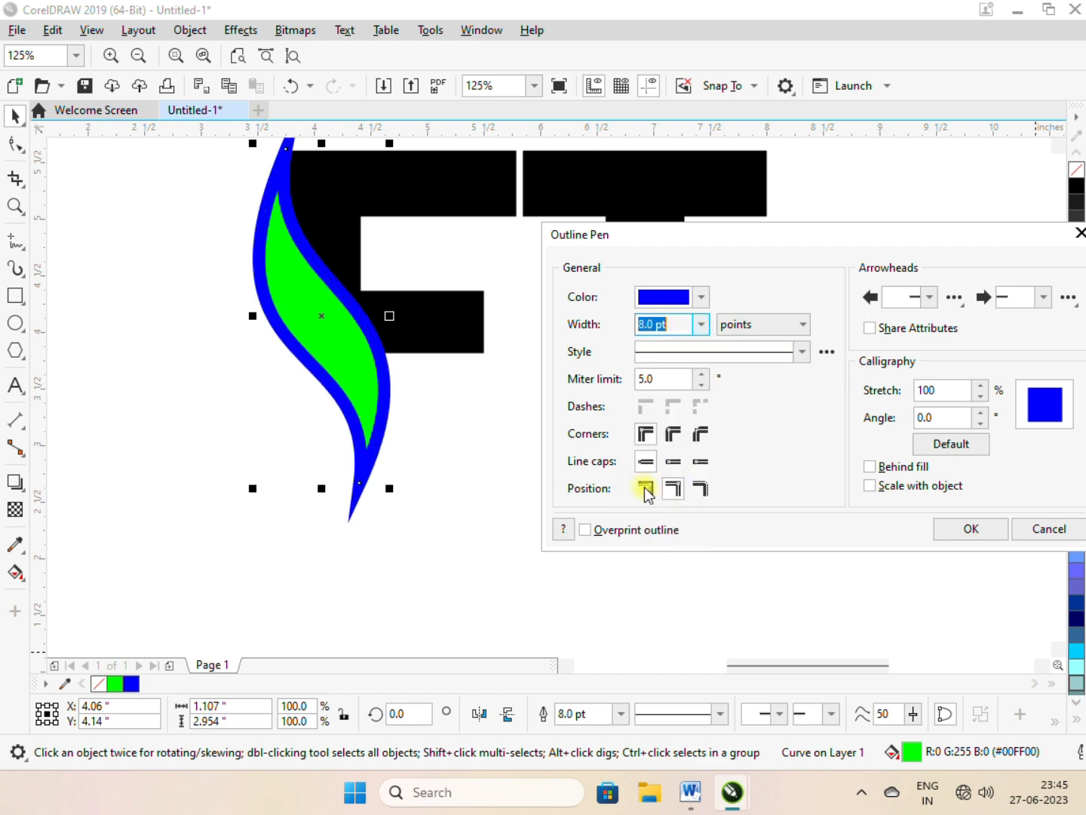
{"action": "left_click", "coordinate": [981, 525]}
{"action": "left_click", "coordinate": [180, 174]}
- Convert the leaf's blue outline to a separate object
{"action": "left_click", "coordinate": [256, 224]}
{"action": "left_click", "coordinate": [190, 30]}
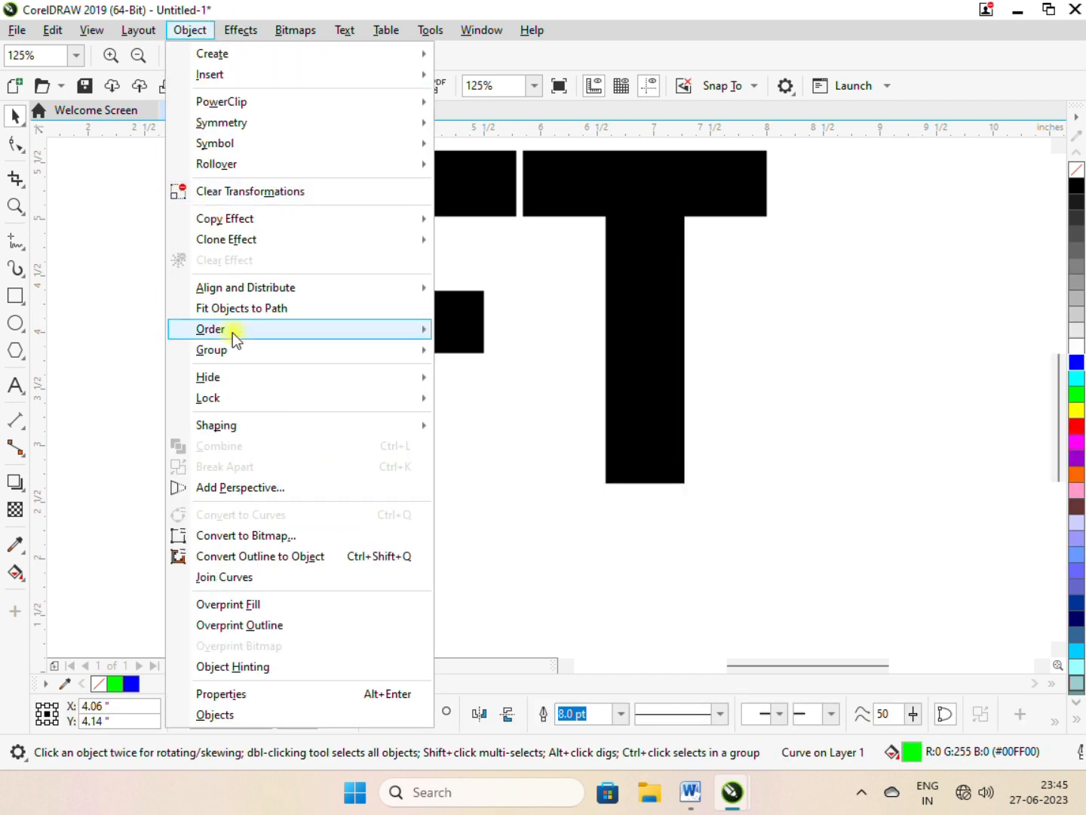
{"action": "left_click", "coordinate": [252, 556]}
{"action": "left_click", "coordinate": [452, 529]}
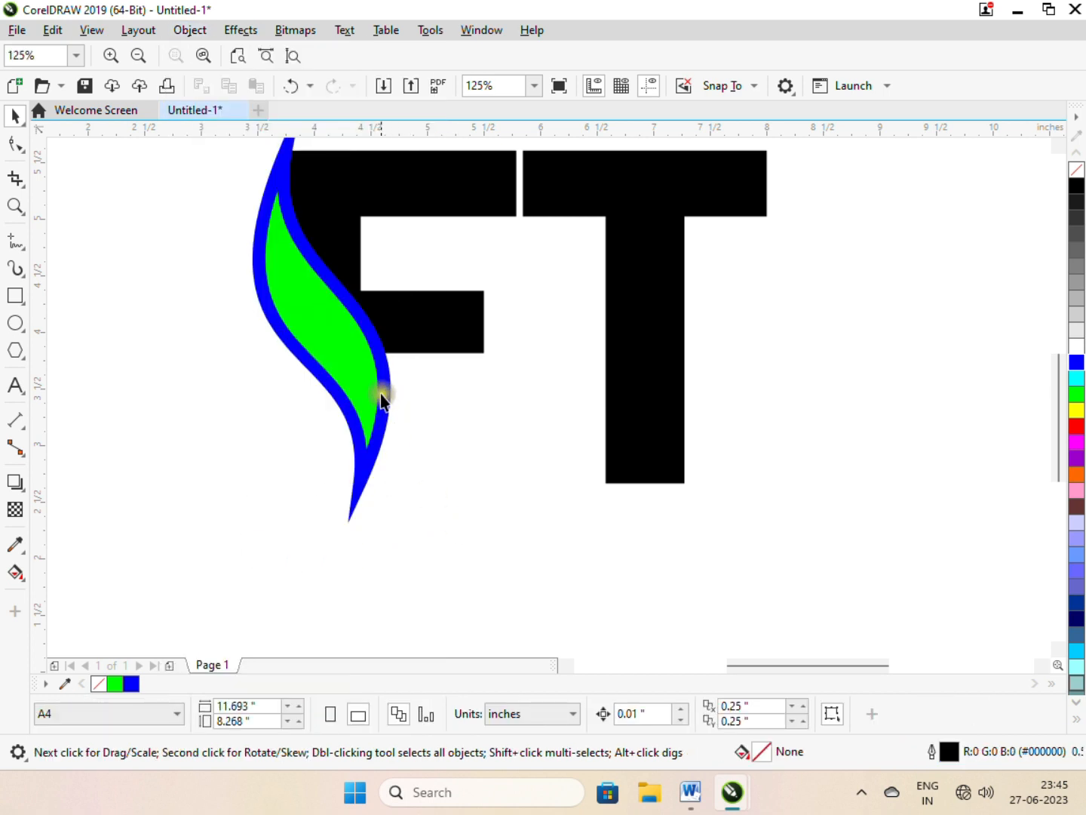
- Trim the F with the blue outline object, then delete the outline to leave a gap beside the leaf
{"action": "left_click", "coordinate": [366, 324]}
{"action": "left_click", "coordinate": [417, 198], "text": "shift"}
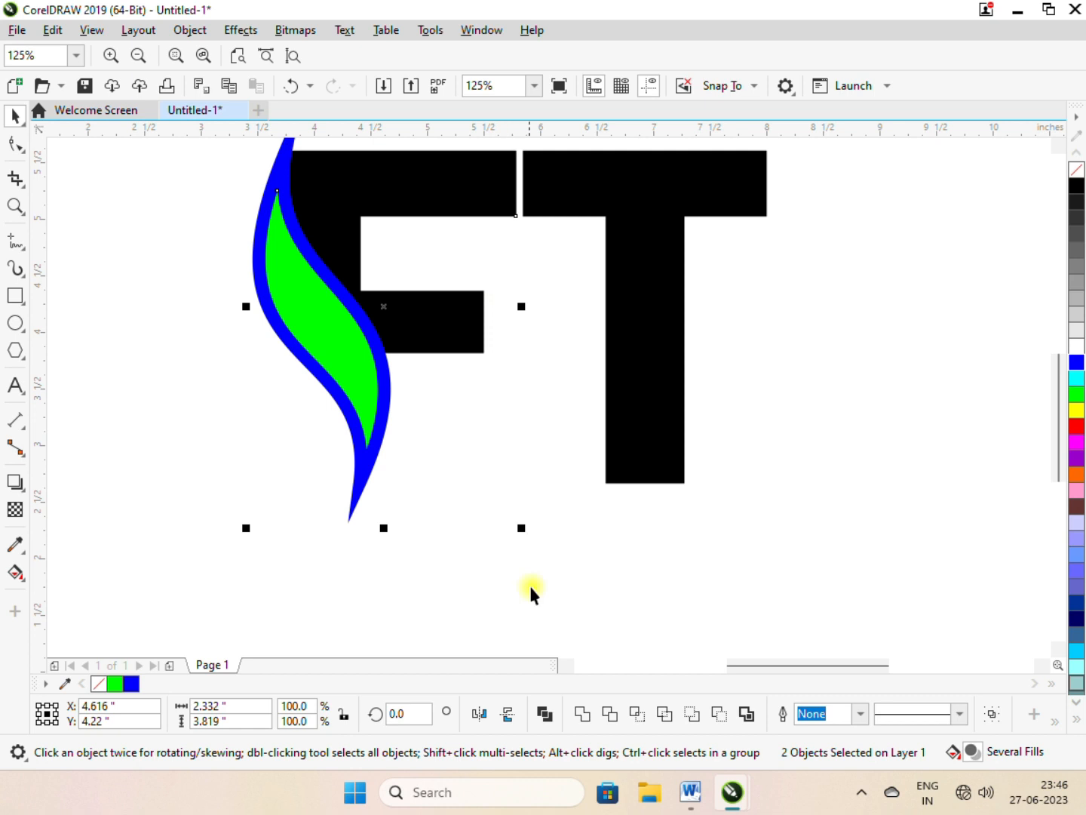
{"action": "left_click", "coordinate": [609, 713]}
{"action": "left_click", "coordinate": [494, 525]}
{"action": "left_click", "coordinate": [356, 502]}
{"action": "key", "text": "Delete"}
- Draw a slanted 3-point rectangle crossing the F's top arm and the T
{"action": "scroll", "coordinate": [369, 393], "scroll_direction": "down", "scroll_amount": 2}
{"action": "scroll", "coordinate": [366, 392], "scroll_direction": "up", "scroll_amount": 1}
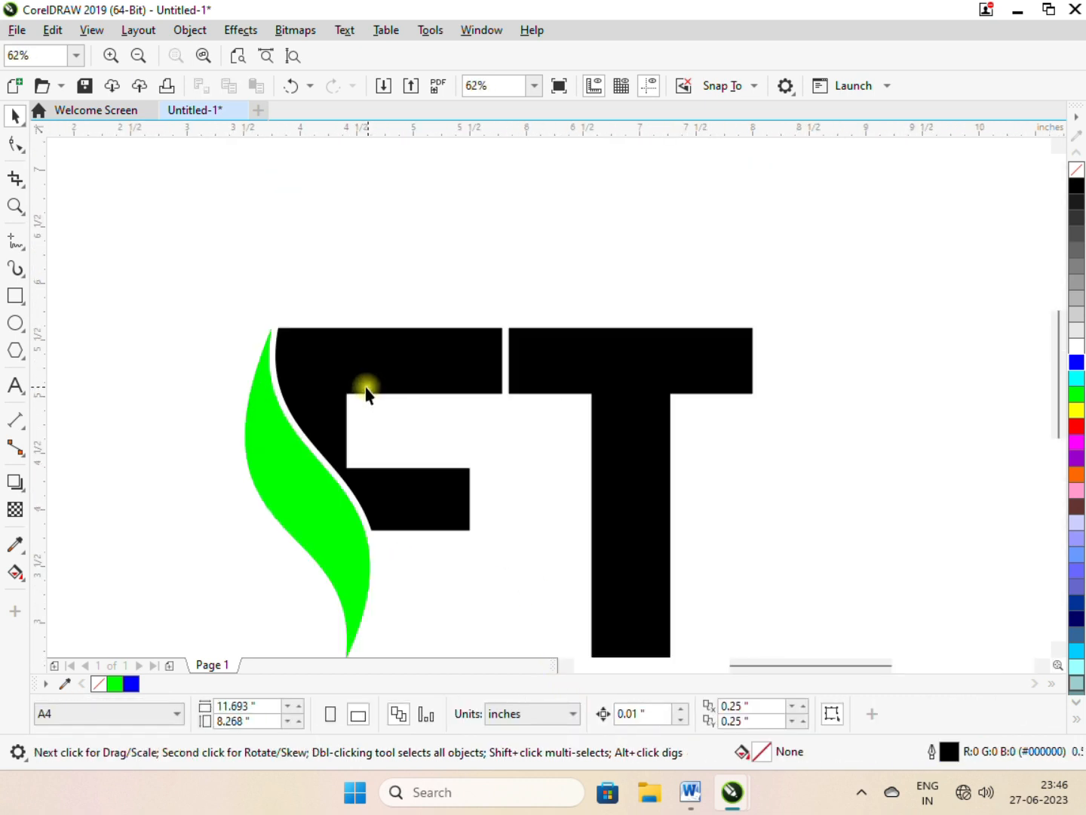
{"action": "scroll", "coordinate": [345, 295], "scroll_direction": "down", "scroll_amount": 1}
{"action": "scroll", "coordinate": [347, 287], "scroll_direction": "up", "scroll_amount": 1}
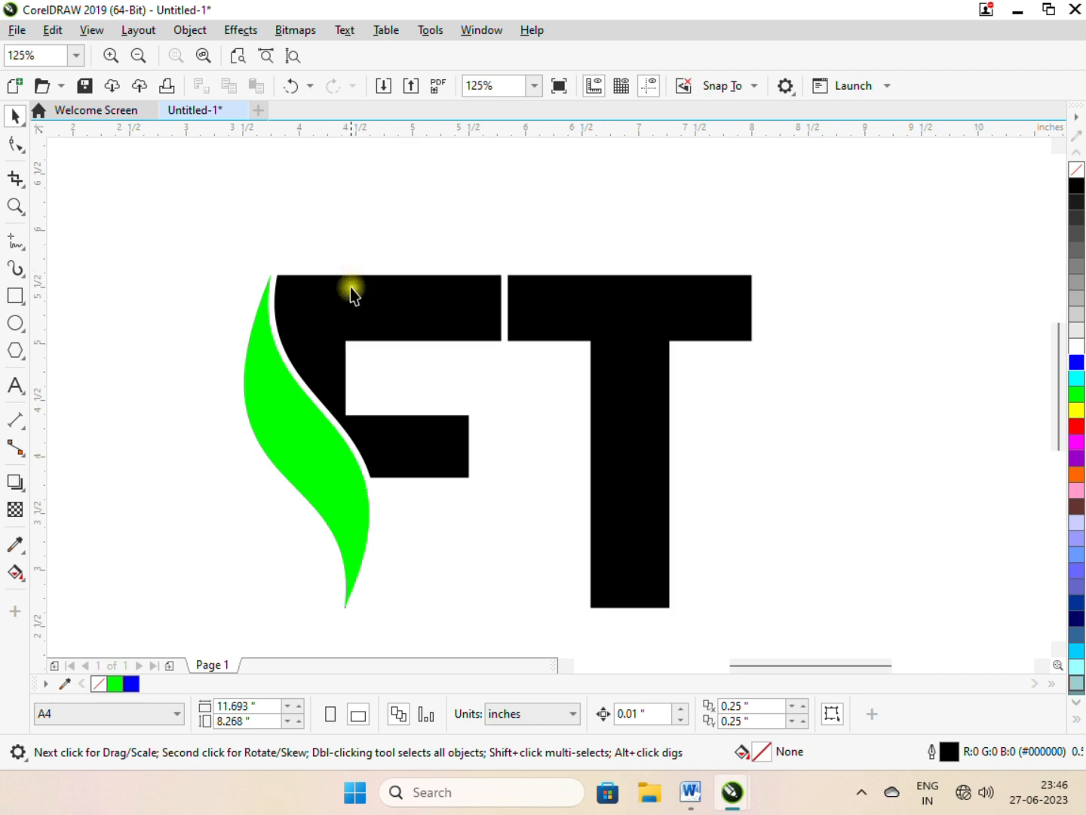
{"action": "left_click", "coordinate": [350, 288]}
{"action": "left_click", "coordinate": [24, 305]}
{"action": "left_click", "coordinate": [73, 320]}
{"action": "left_click_drag", "start_coordinate": [375, 251], "coordinate": [540, 566]}
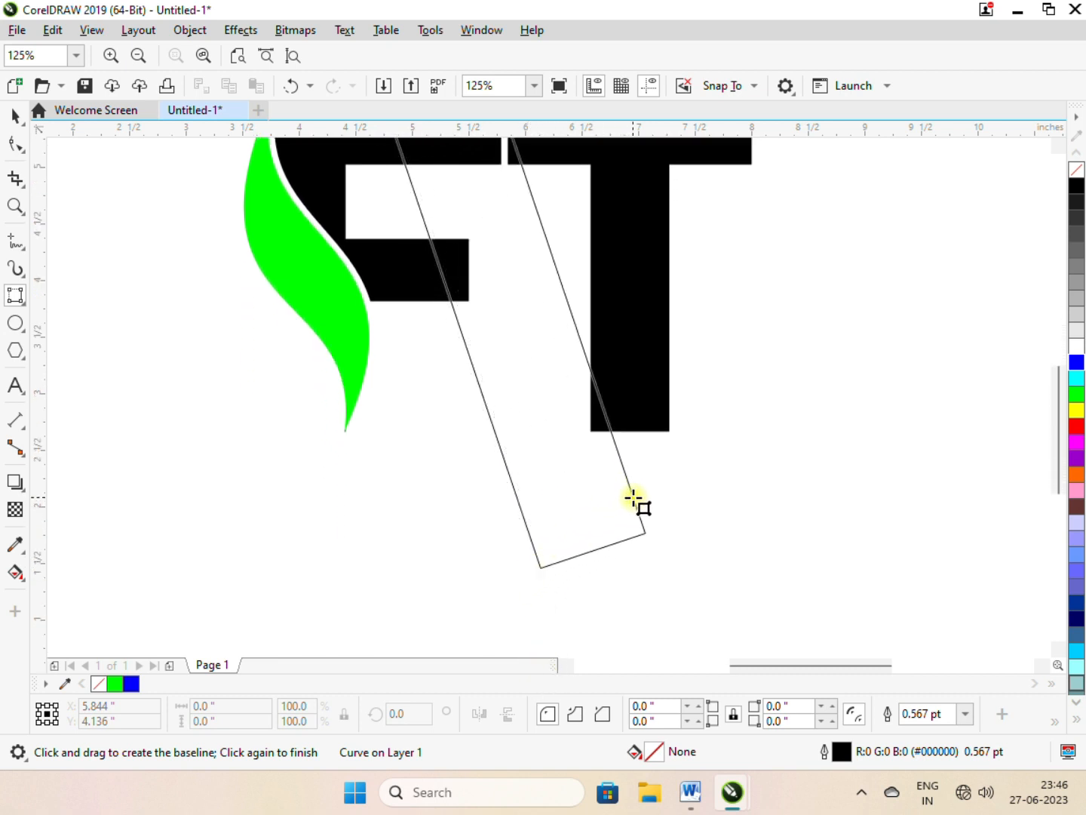
{"action": "left_click", "coordinate": [634, 500]}
{"action": "scroll", "coordinate": [483, 570], "scroll_direction": "down", "scroll_amount": 3}
{"action": "key", "text": "space"}
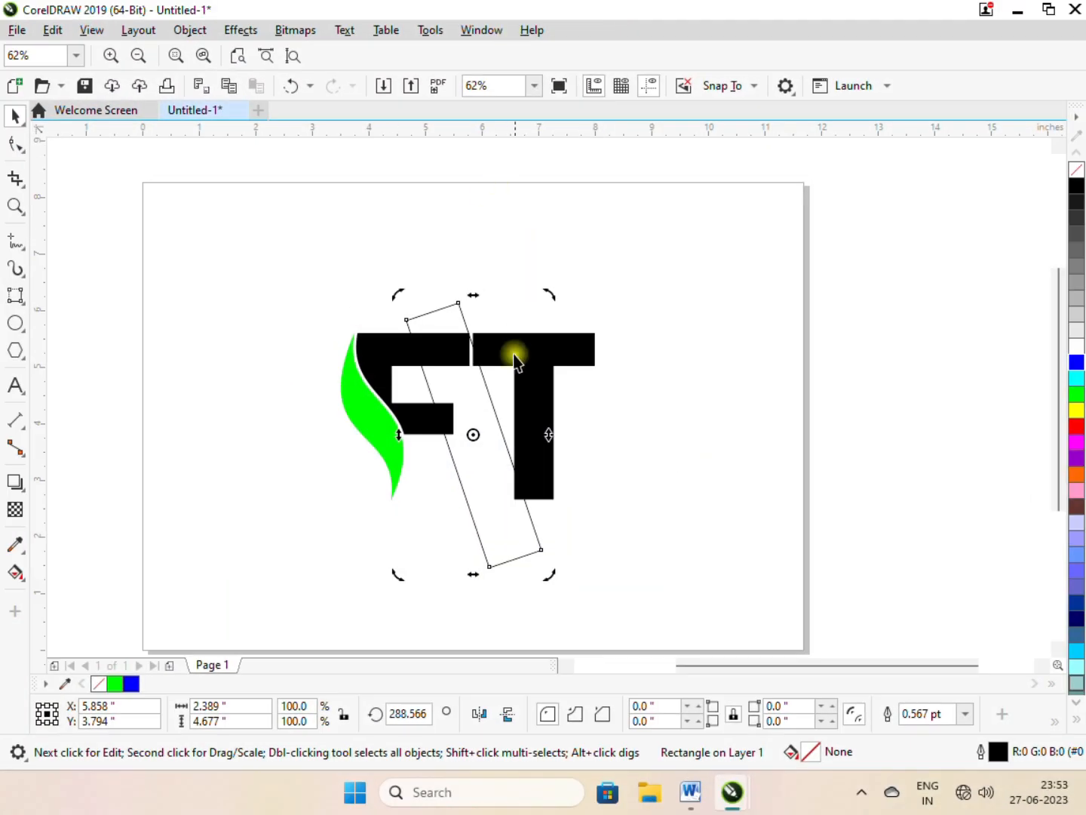
- Rotate the rectangle to about 258 degrees, skew it slightly and position it over the ends of the F's arms
{"action": "left_click_drag", "start_coordinate": [546, 577], "coordinate": [468, 603]}
{"action": "scroll", "coordinate": [452, 386], "scroll_direction": "up", "scroll_amount": 2}
{"action": "left_click_drag", "start_coordinate": [540, 424], "coordinate": [520, 428]}
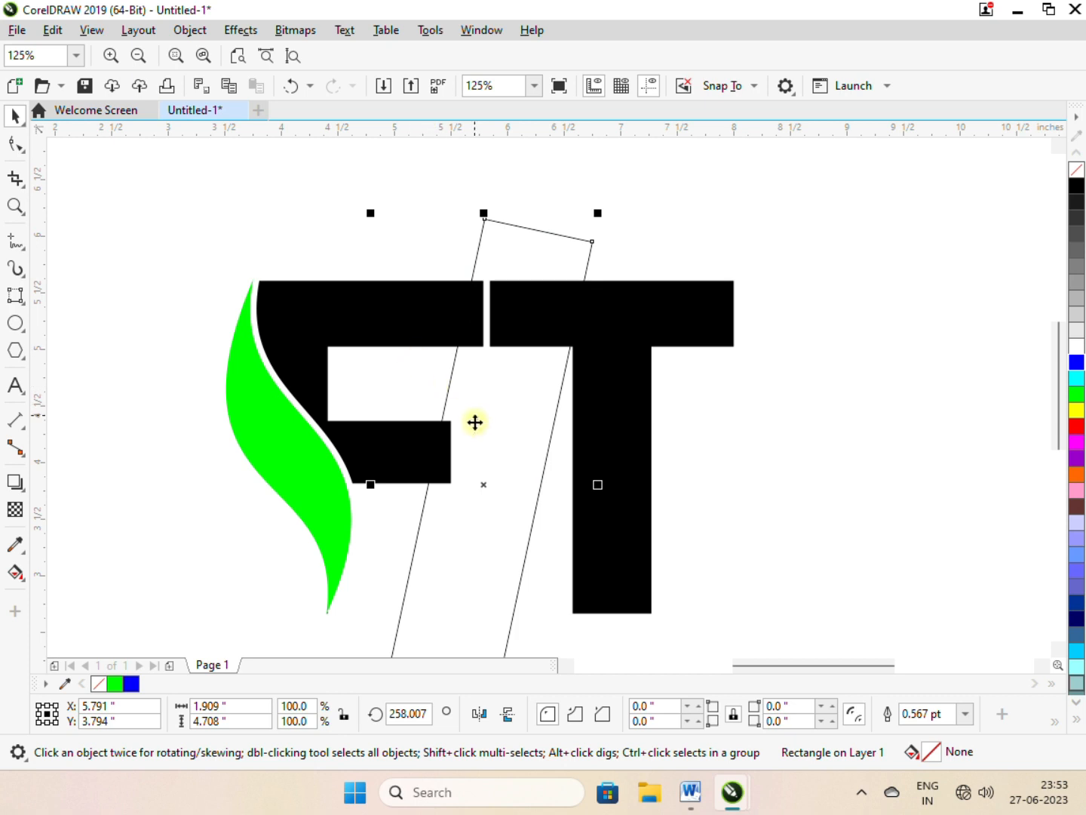
{"action": "left_click", "coordinate": [525, 272]}
{"action": "left_click_drag", "start_coordinate": [492, 215], "coordinate": [526, 211]}
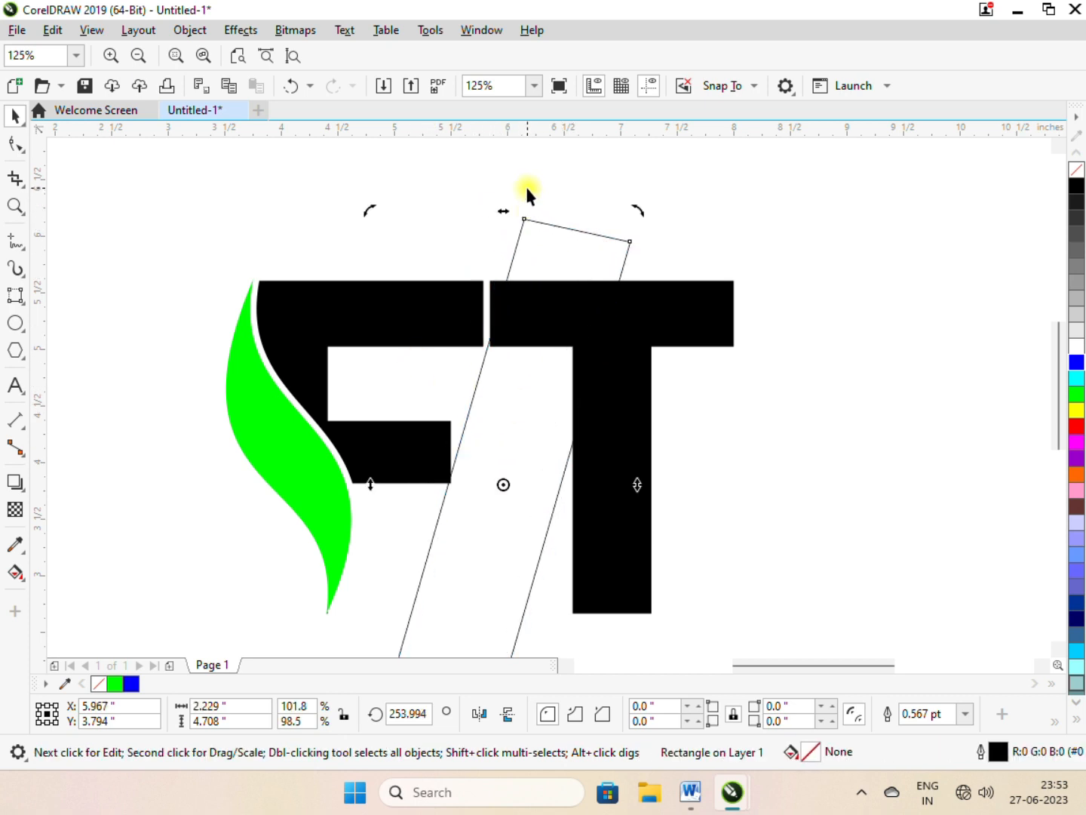
{"action": "left_click_drag", "start_coordinate": [562, 280], "coordinate": [538, 277]}
- Trim the F's arms with the slanted rectangle and delete the rectangle
{"action": "left_click", "coordinate": [420, 340], "text": "shift"}
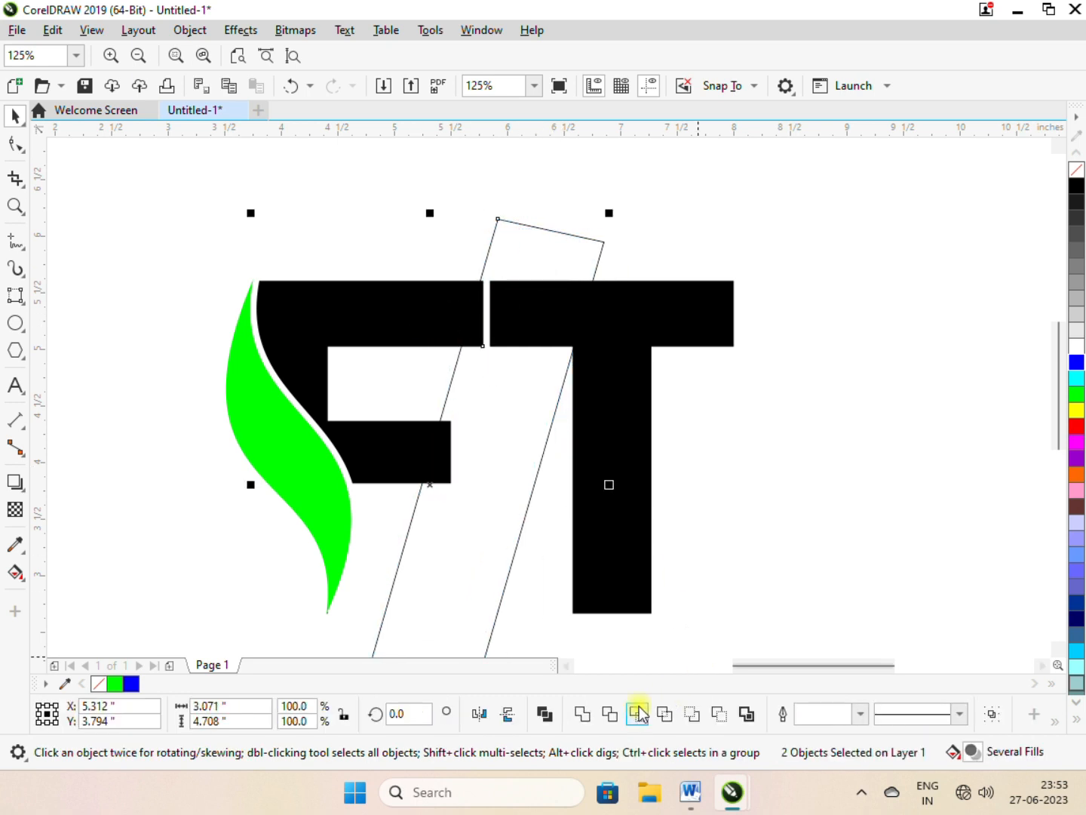
{"action": "left_click", "coordinate": [610, 714]}
{"action": "left_click", "coordinate": [764, 522]}
{"action": "left_click", "coordinate": [527, 440]}
{"action": "key", "text": "Delete"}
{"action": "scroll", "coordinate": [400, 237], "scroll_direction": "down", "scroll_amount": 2}
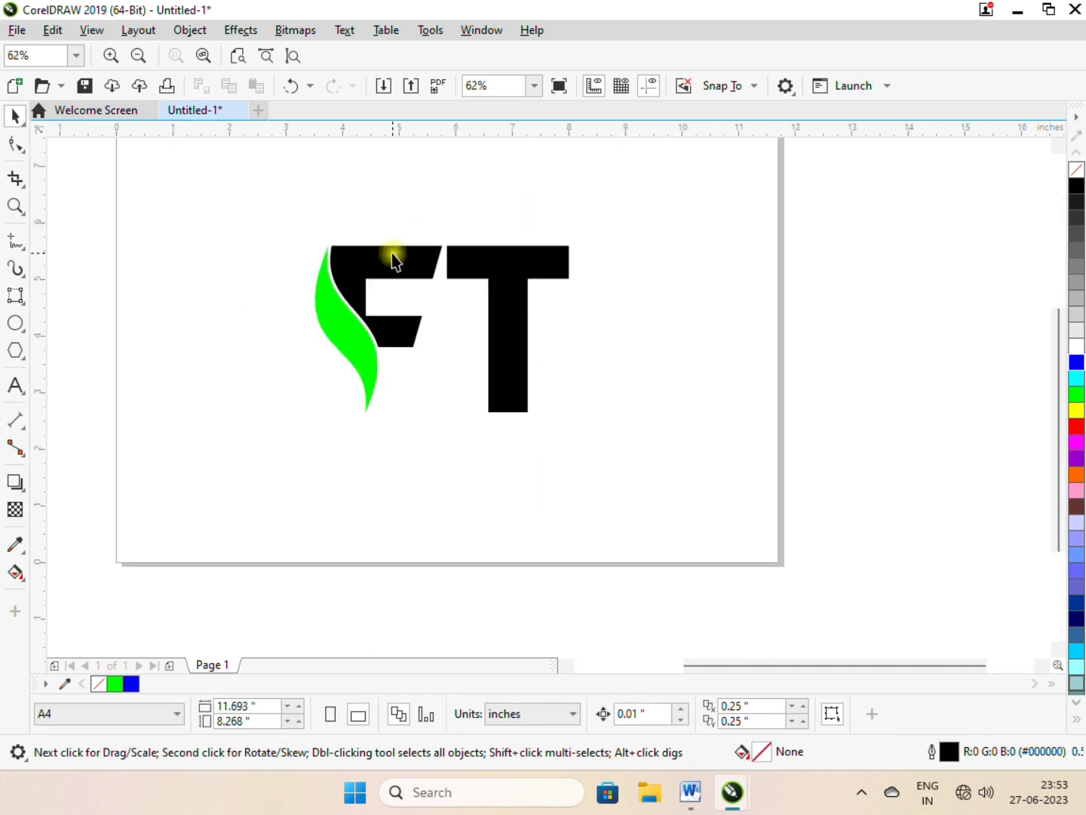
- Move the T left to overlap the F's slanted top arm and trim the T with the F
{"action": "left_click", "coordinate": [478, 254]}
{"action": "scroll", "coordinate": [462, 263], "scroll_direction": "up", "scroll_amount": 2}
{"action": "left_click_drag", "start_coordinate": [551, 304], "coordinate": [515, 304]}
{"action": "left_click", "coordinate": [314, 266]}
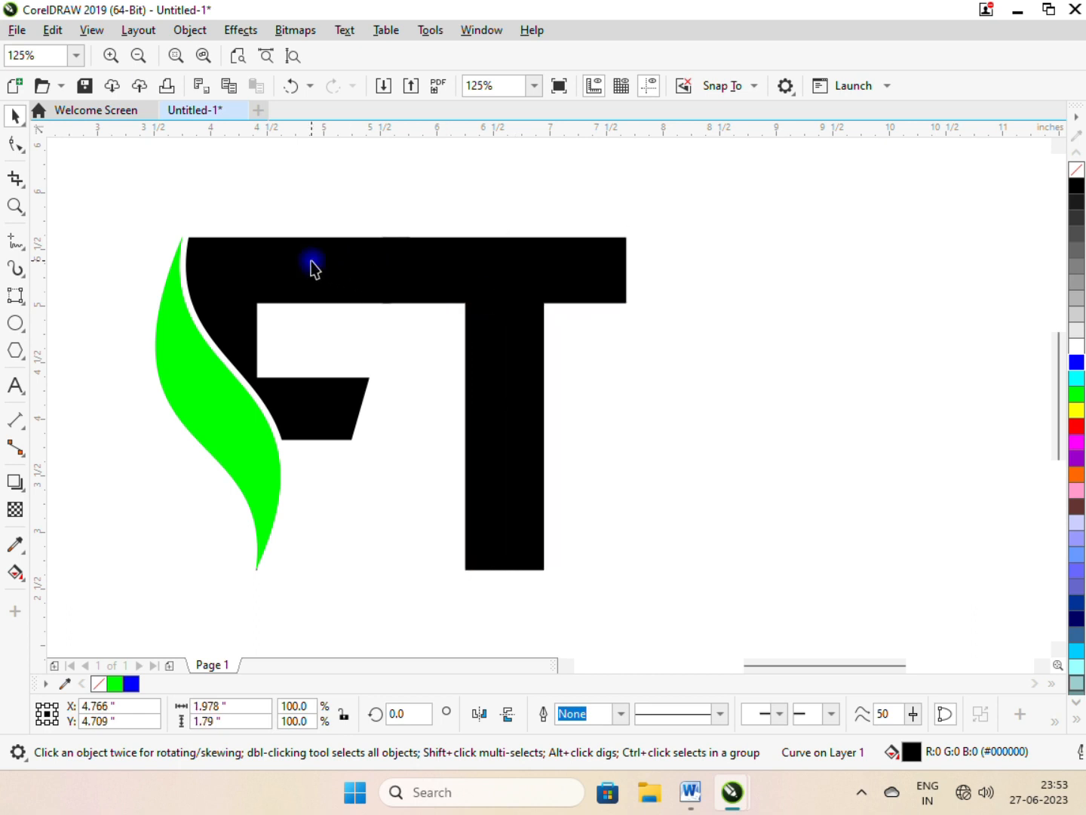
{"action": "left_click", "coordinate": [417, 261], "text": "shift"}
{"action": "left_click", "coordinate": [608, 711]}
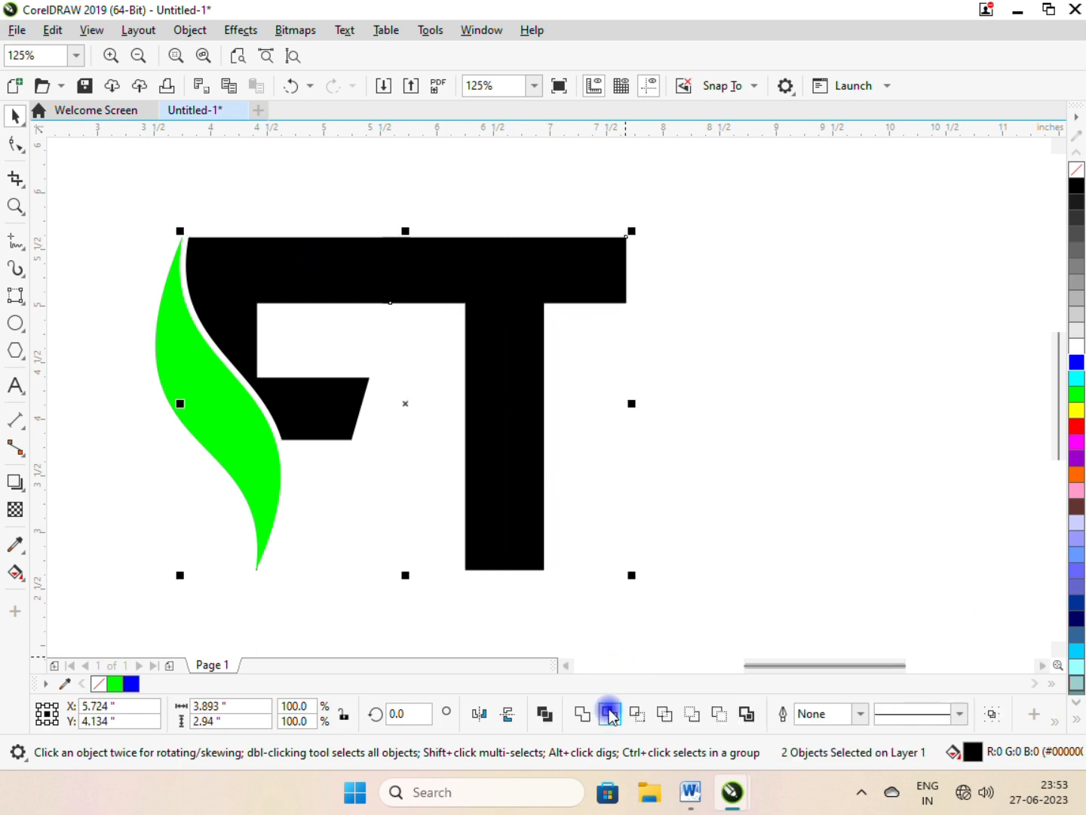
- Move the T slightly right to open a slanted gap between it and the F's top arm
{"action": "left_click", "coordinate": [669, 525]}
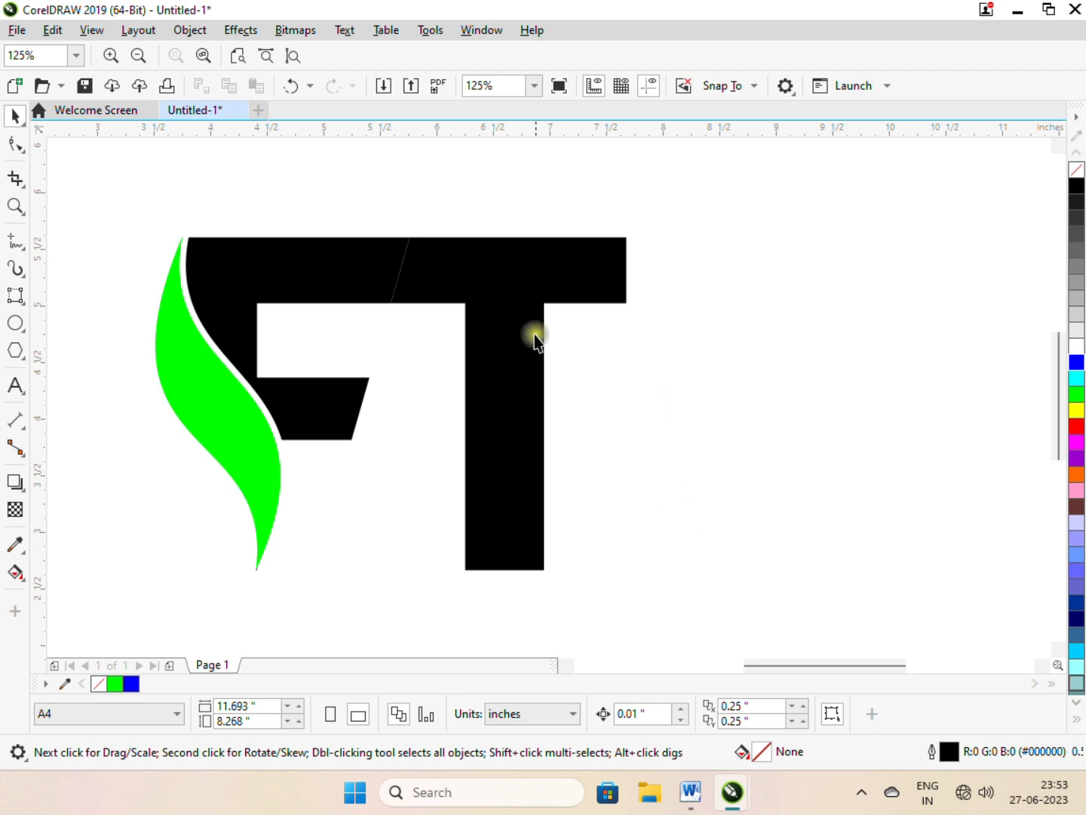
{"action": "left_click_drag", "start_coordinate": [506, 308], "coordinate": [525, 302]}
{"action": "left_click", "coordinate": [664, 369]}
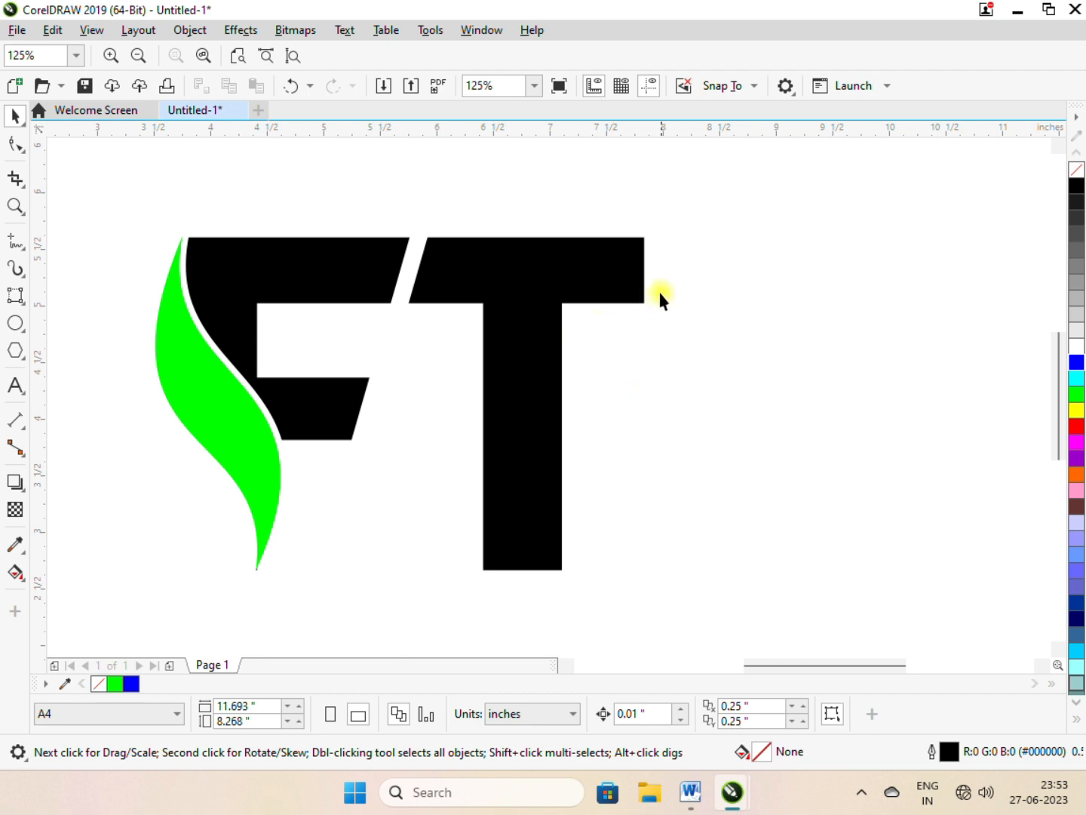
- Draw a rectangle about 1.89 by 3.57 inches over the right half of the T and select both shapes
{"action": "left_click", "coordinate": [27, 302]}
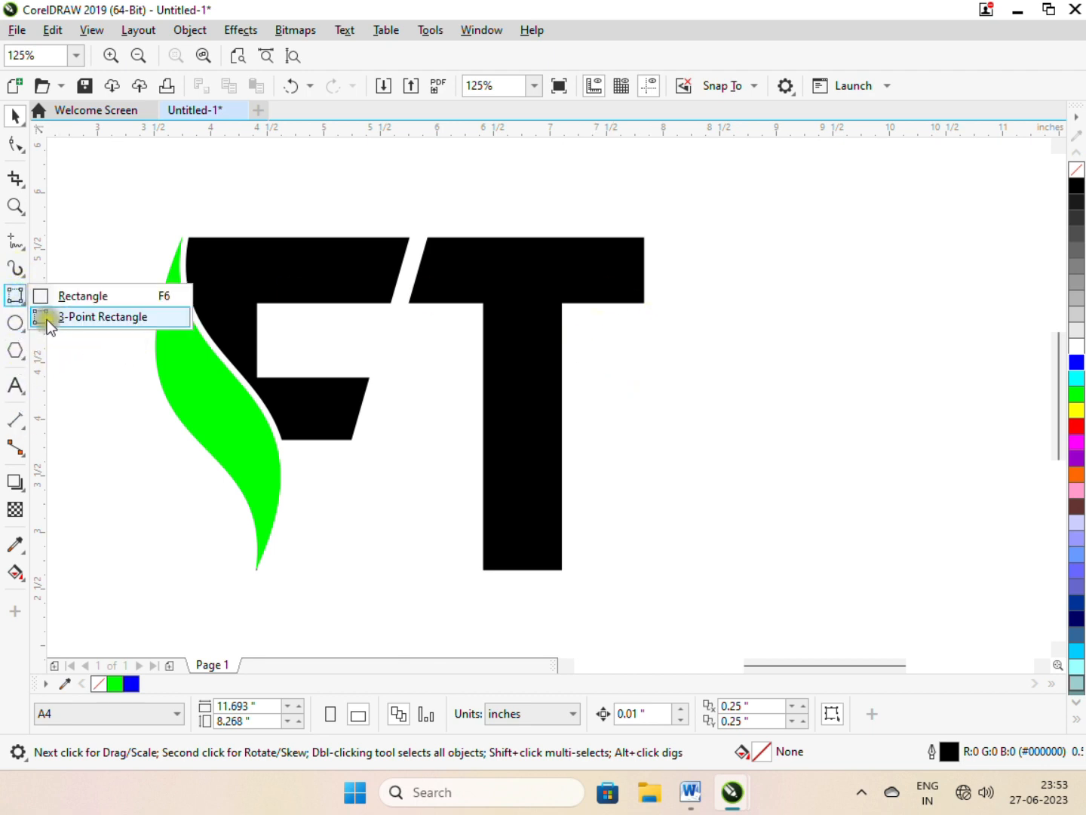
{"action": "left_click", "coordinate": [80, 294]}
{"action": "left_click_drag", "start_coordinate": [738, 215], "coordinate": [519, 626]}
{"action": "key", "text": "space"}
{"action": "left_click", "coordinate": [478, 276], "text": "shift"}
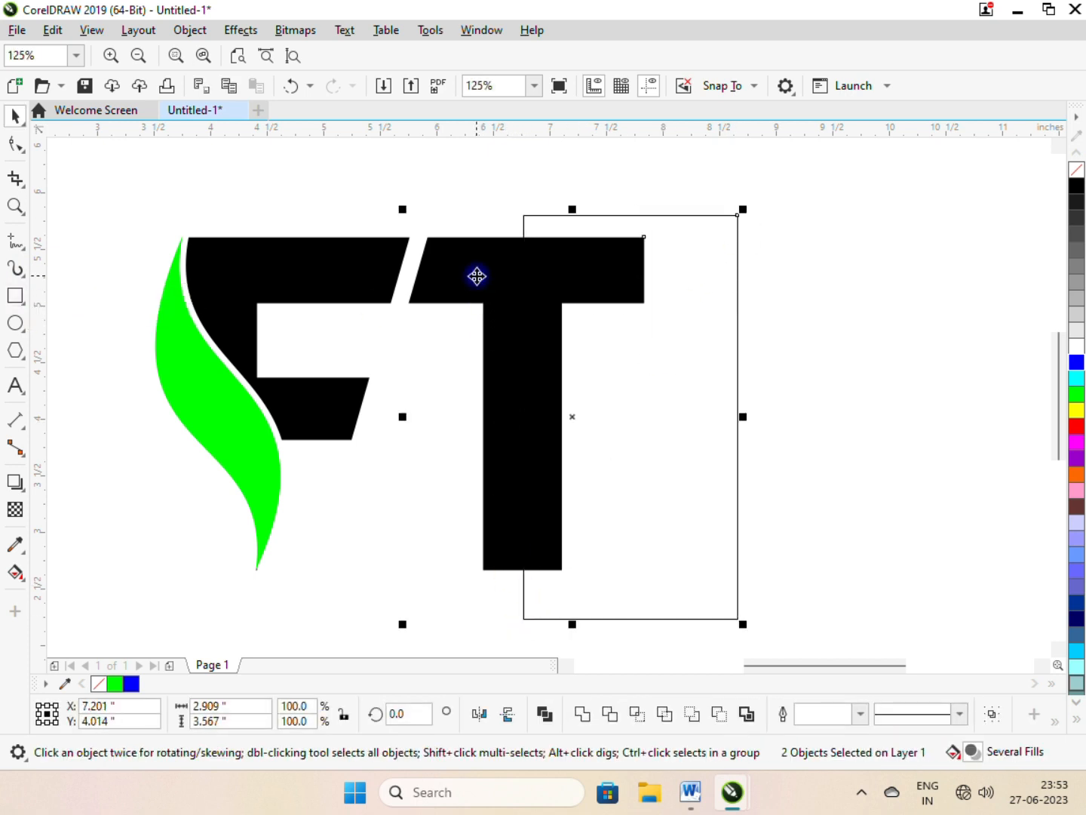
- Shift the rectangle slightly left, try to cut the T's right half away with it, and undo the attempt
{"action": "left_click", "coordinate": [682, 320]}
{"action": "left_click_drag", "start_coordinate": [683, 320], "coordinate": [670, 332]}
{"action": "left_click", "coordinate": [472, 290], "text": "shift"}
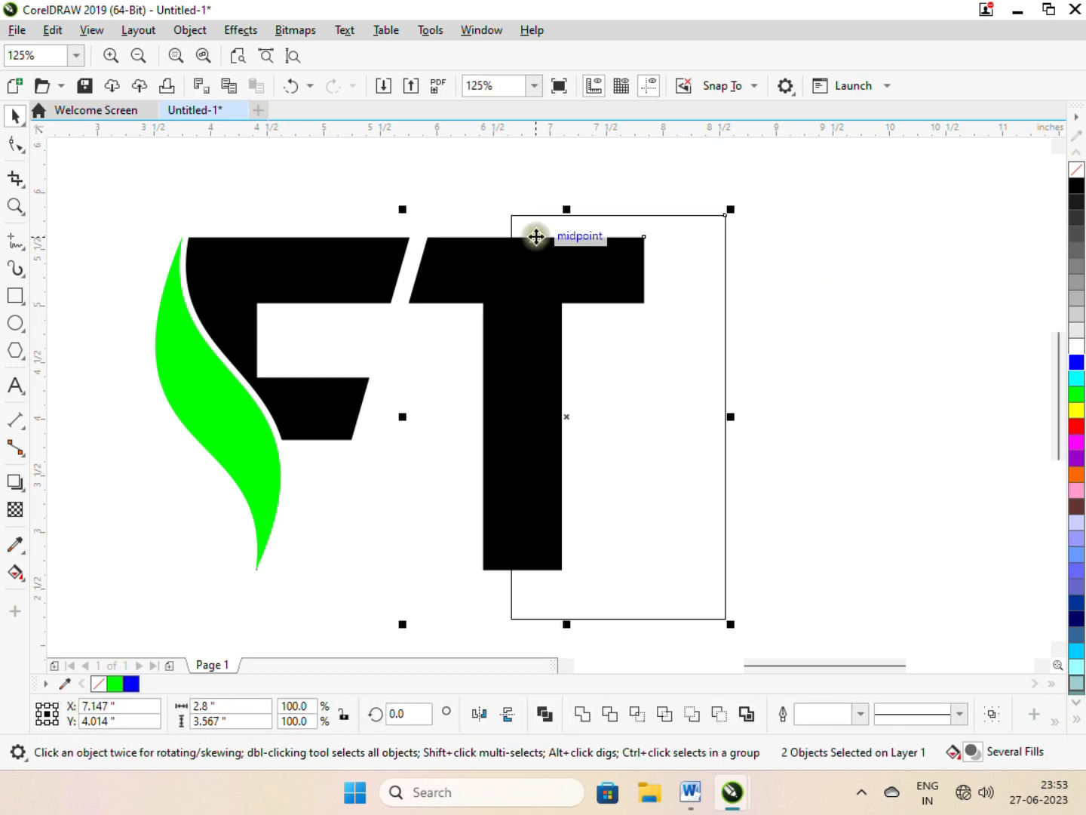
{"action": "left_click", "coordinate": [658, 712]}
{"action": "left_click", "coordinate": [687, 519]}
{"action": "key", "text": "ctrl+z"}
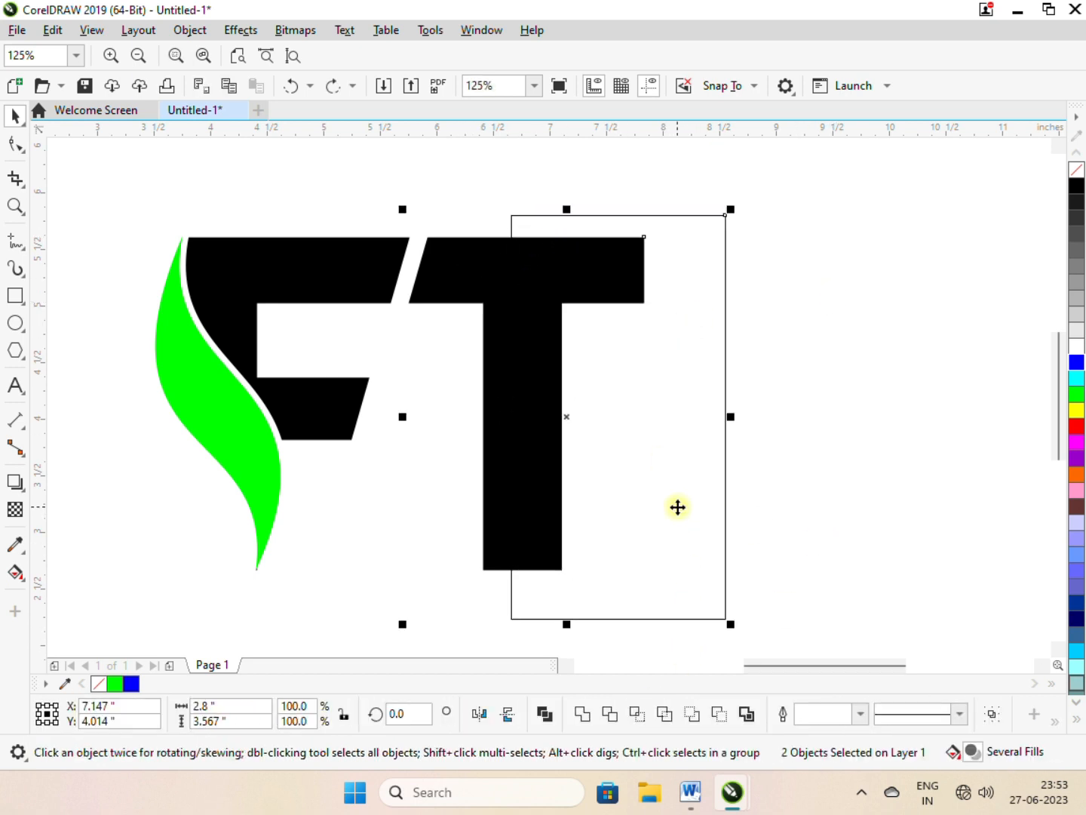
{"action": "key", "text": "ctrl+z"}
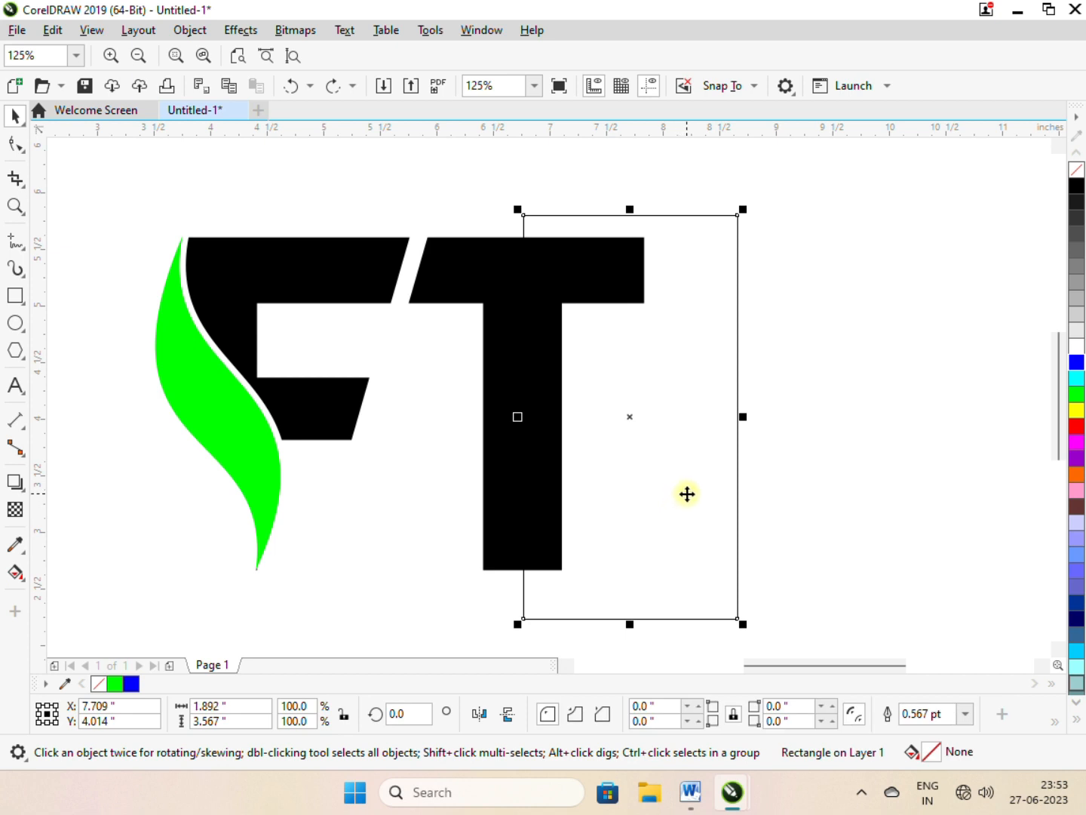
- Align the rectangle's left edge near the T's stem centre, trim the T's right half with it and move the rectangle aside
{"action": "left_click", "coordinate": [795, 431]}
{"action": "left_click_drag", "start_coordinate": [705, 425], "coordinate": [698, 431]}
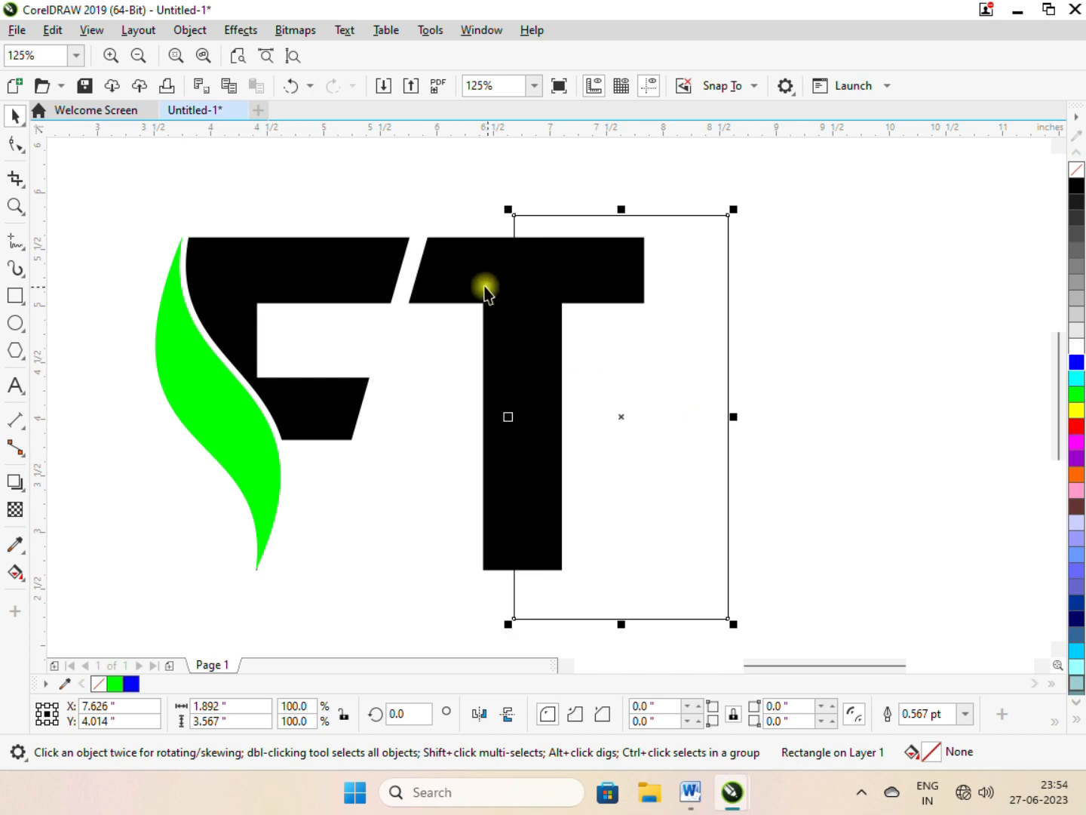
{"action": "left_click", "coordinate": [538, 481], "text": "shift"}
{"action": "left_click", "coordinate": [593, 722]}
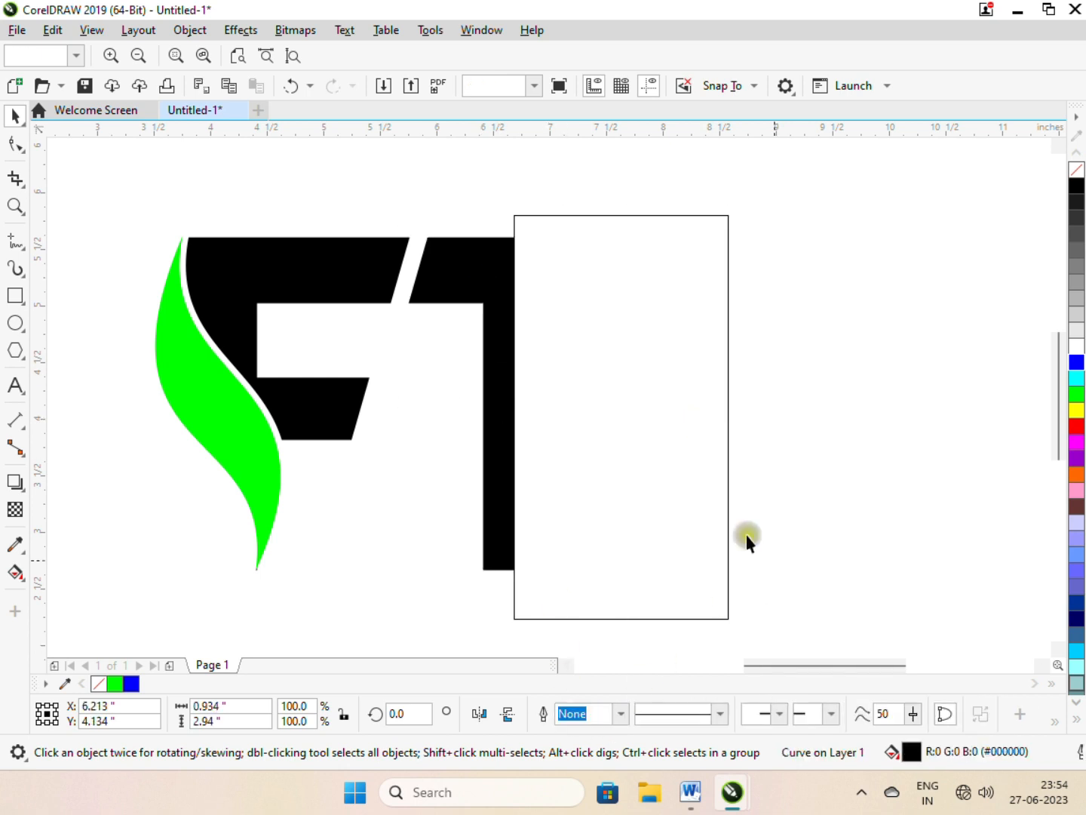
{"action": "left_click_drag", "start_coordinate": [728, 532], "coordinate": [855, 531]}
- Make a mirrored copy of the T's left half on its right side and move it to overlap the original slightly
{"action": "left_click", "coordinate": [473, 276]}
{"action": "left_click_drag", "start_coordinate": [405, 405], "coordinate": [531, 412]}
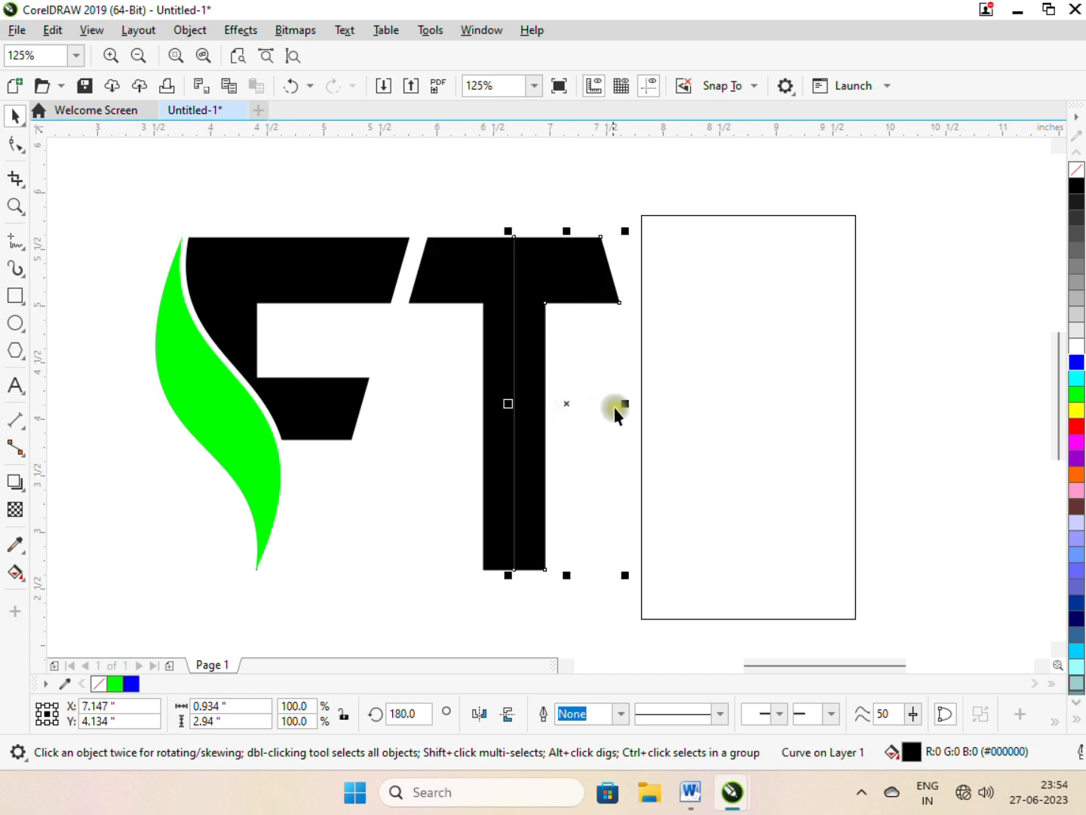
{"action": "left_click", "coordinate": [601, 355]}
{"action": "left_click_drag", "start_coordinate": [545, 363], "coordinate": [535, 363]}
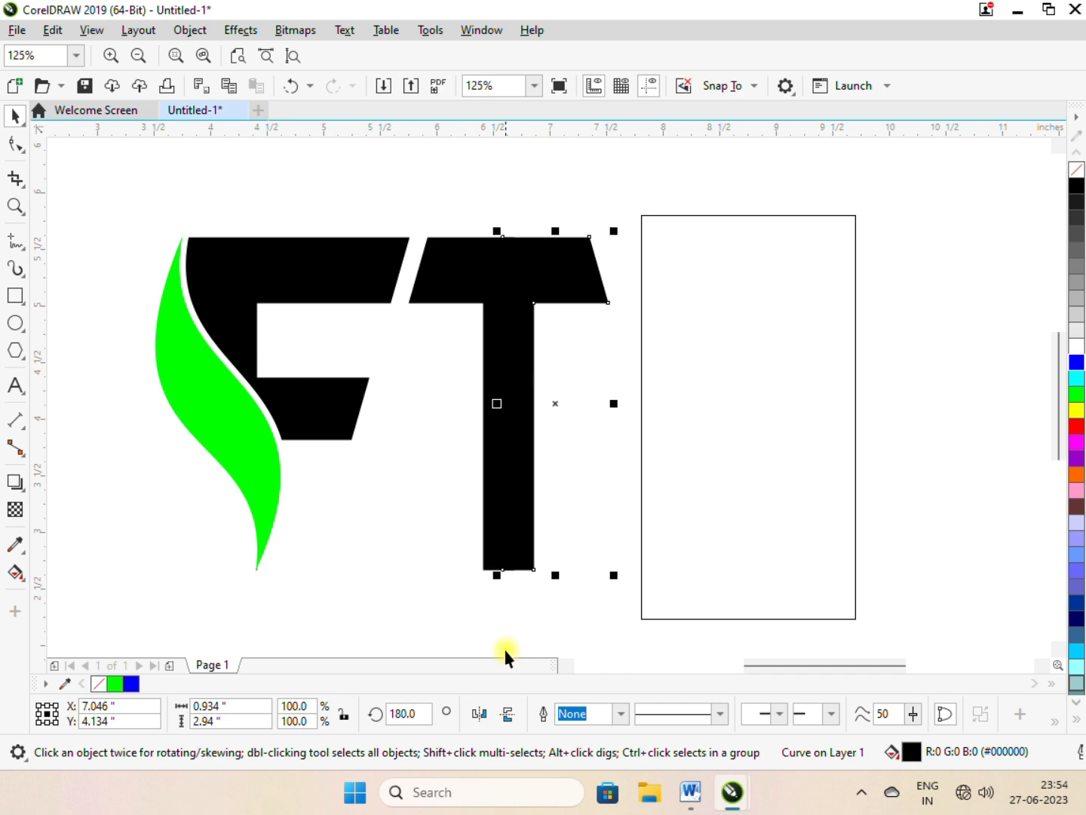
- Weld the two halves of the T into one shape
{"action": "left_click", "coordinate": [455, 270], "text": "shift"}
{"action": "left_click", "coordinate": [586, 714]}
{"action": "left_click", "coordinate": [520, 357]}
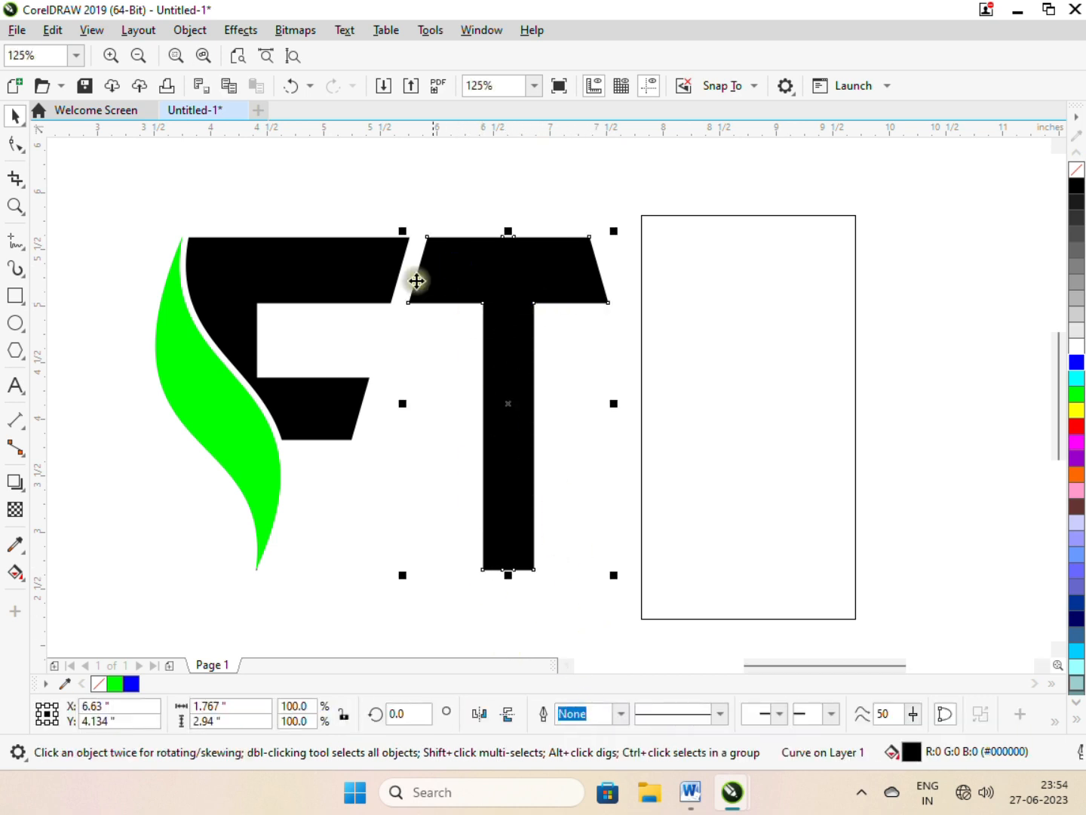
- Move the T's upper right corner node outward so its end slants like the F's cut, and delete the extra middle nodes on the top edge
{"action": "left_click", "coordinate": [26, 151]}
{"action": "left_click_drag", "start_coordinate": [587, 243], "coordinate": [630, 235]}
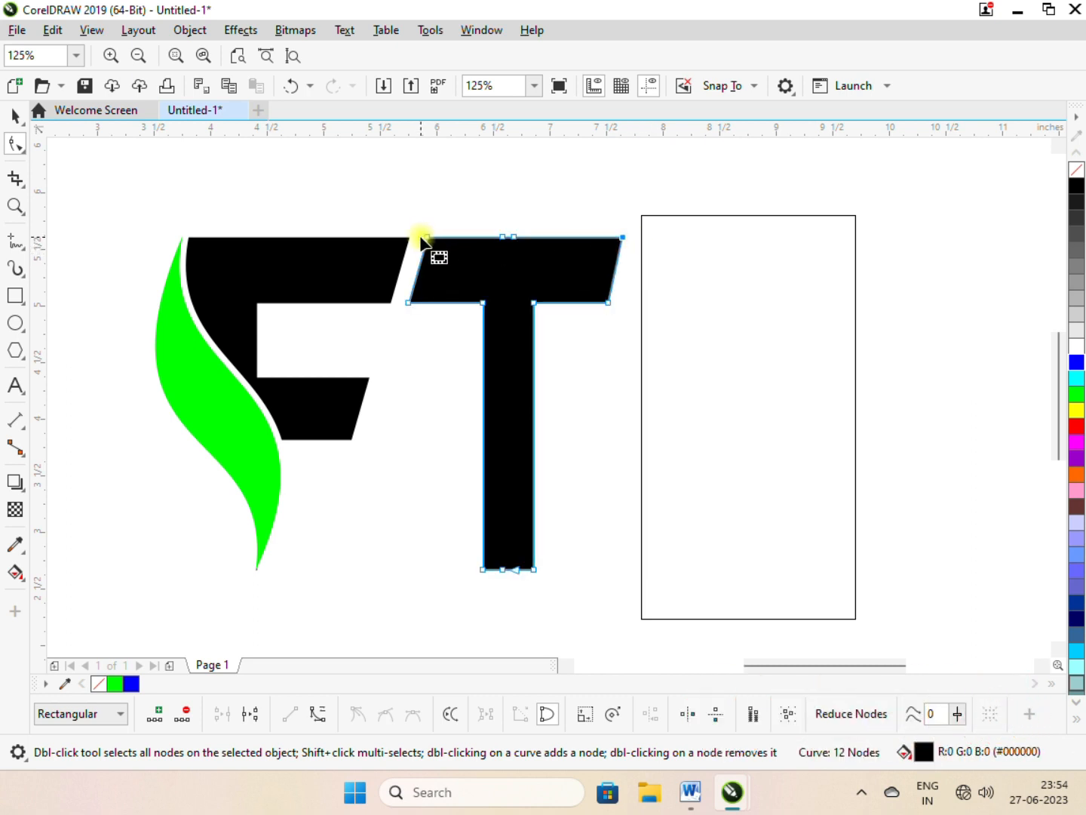
{"action": "scroll", "coordinate": [496, 273], "scroll_direction": "up", "scroll_amount": 1}
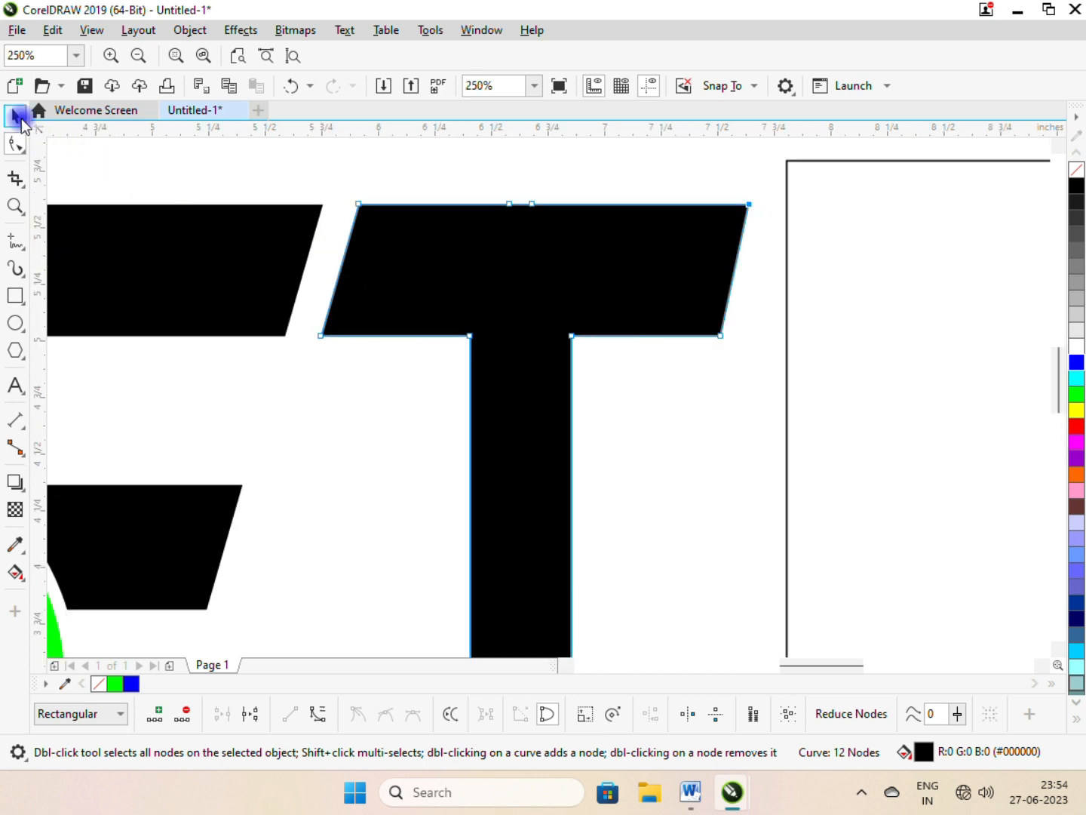
{"action": "left_click", "coordinate": [18, 116]}
{"action": "key", "text": "F10"}
{"action": "left_click_drag", "start_coordinate": [476, 182], "coordinate": [577, 226]}
{"action": "key", "text": "Delete"}
- Move the helper rectangle away from the T and delete it
{"action": "scroll", "coordinate": [582, 225], "scroll_direction": "down", "scroll_amount": 2}
{"action": "scroll", "coordinate": [587, 303], "scroll_direction": "up", "scroll_amount": 1}
{"action": "key", "text": "space"}
{"action": "left_click", "coordinate": [596, 294]}
{"action": "scroll", "coordinate": [555, 332], "scroll_direction": "down", "scroll_amount": 2}
{"action": "scroll", "coordinate": [562, 294], "scroll_direction": "up", "scroll_amount": 1}
{"action": "left_click_drag", "start_coordinate": [668, 317], "coordinate": [777, 313]}
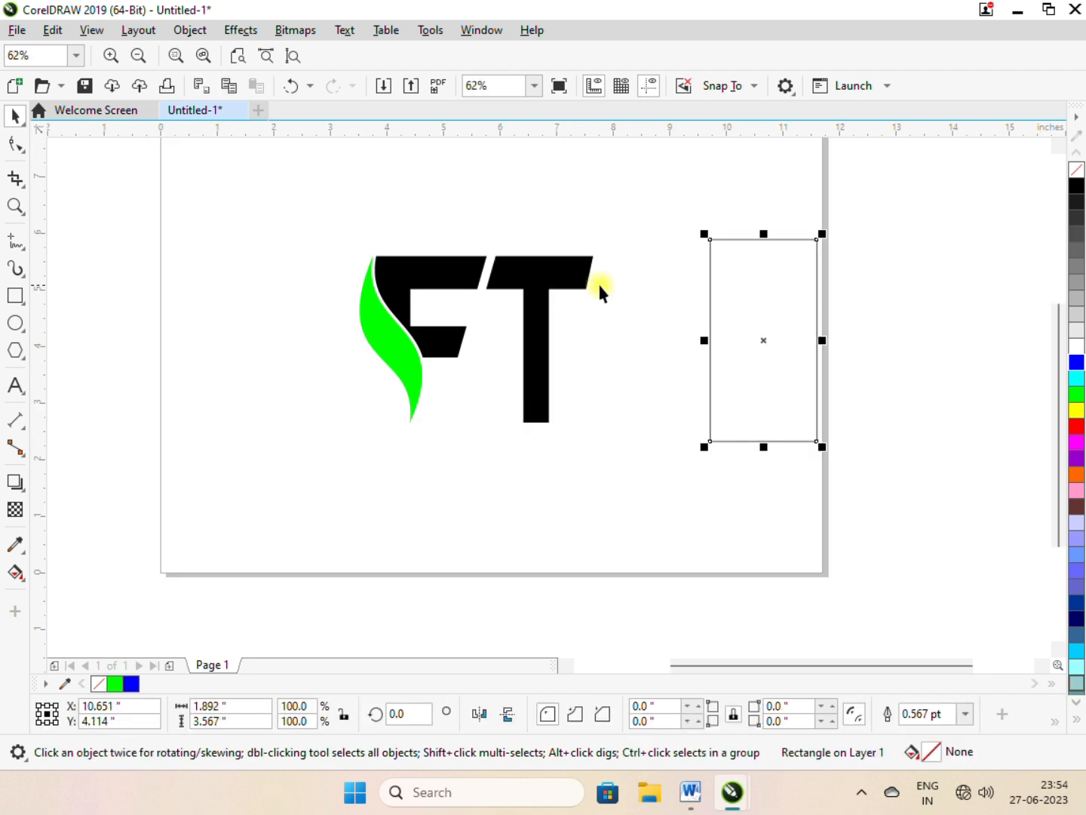
{"action": "key", "text": "Delete"}
{"action": "scroll", "coordinate": [539, 295], "scroll_direction": "up", "scroll_amount": 1}
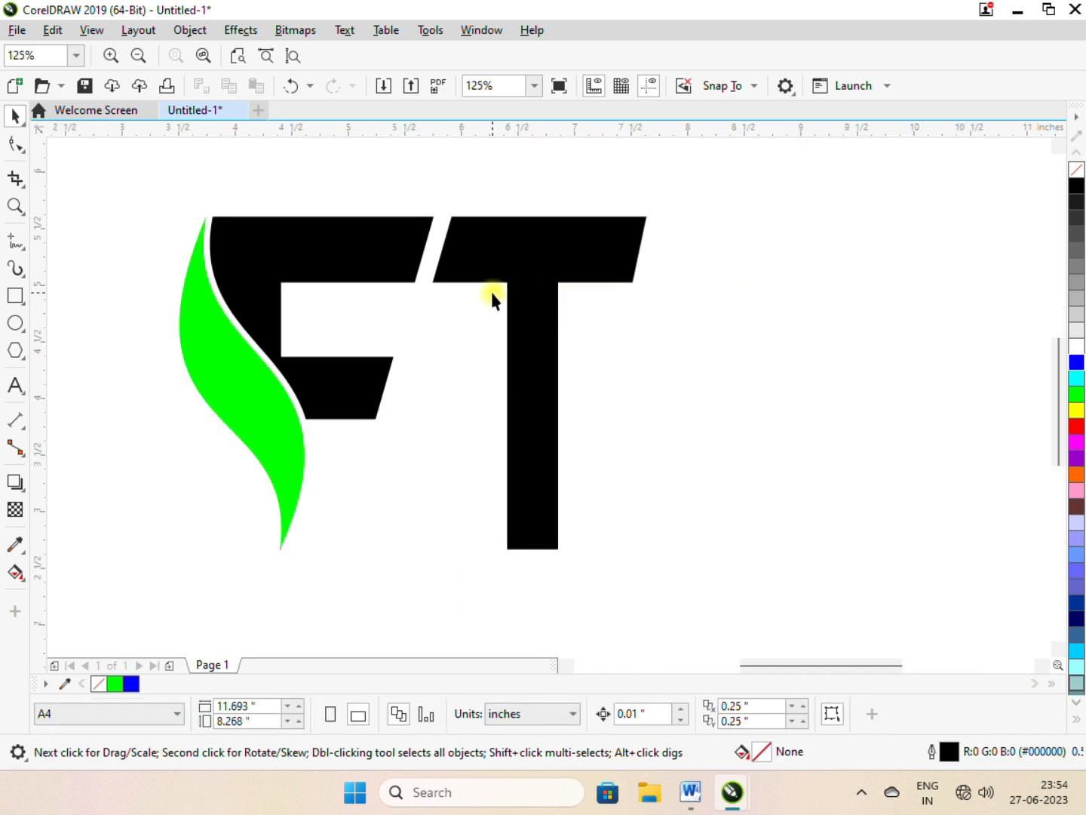
{"action": "scroll", "coordinate": [492, 296], "scroll_direction": "down", "scroll_amount": 1}
{"action": "scroll", "coordinate": [431, 276], "scroll_direction": "up", "scroll_amount": 1}
- Fill the F with red
{"action": "left_click", "coordinate": [428, 268]}
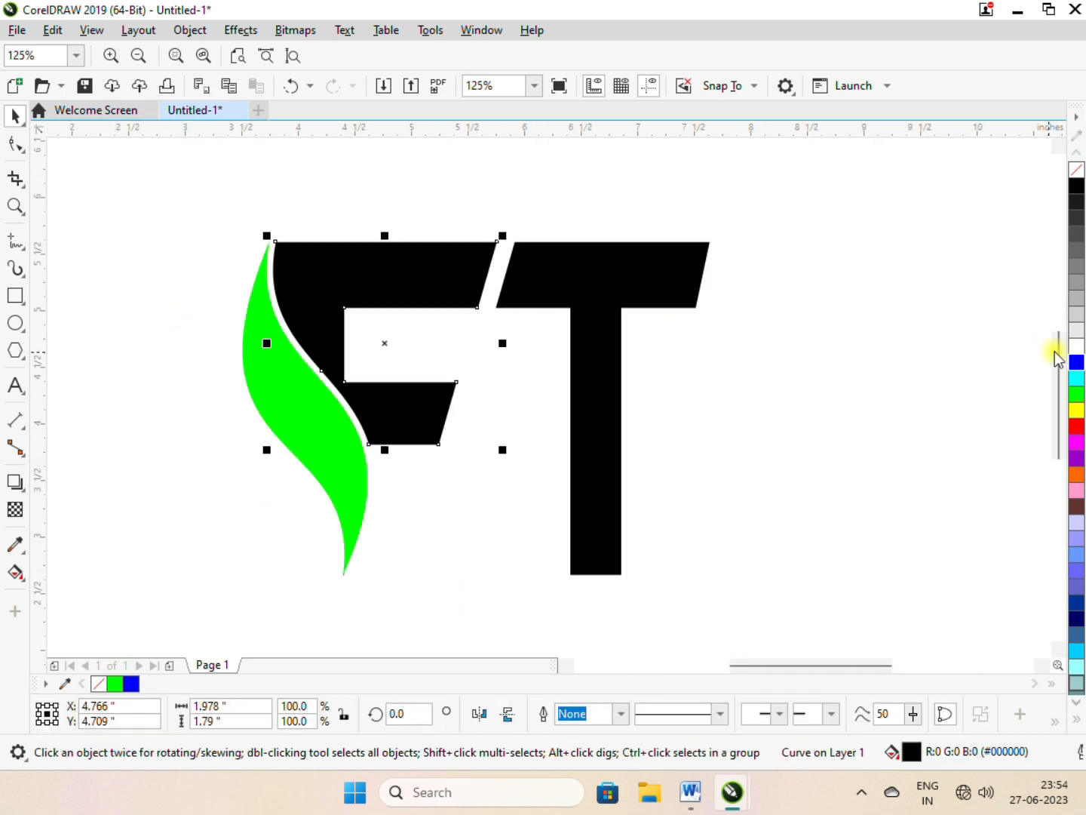
{"action": "left_click", "coordinate": [1077, 426]}
{"action": "left_click", "coordinate": [866, 351]}
- Fill the F with blue
{"action": "left_click", "coordinate": [472, 310]}
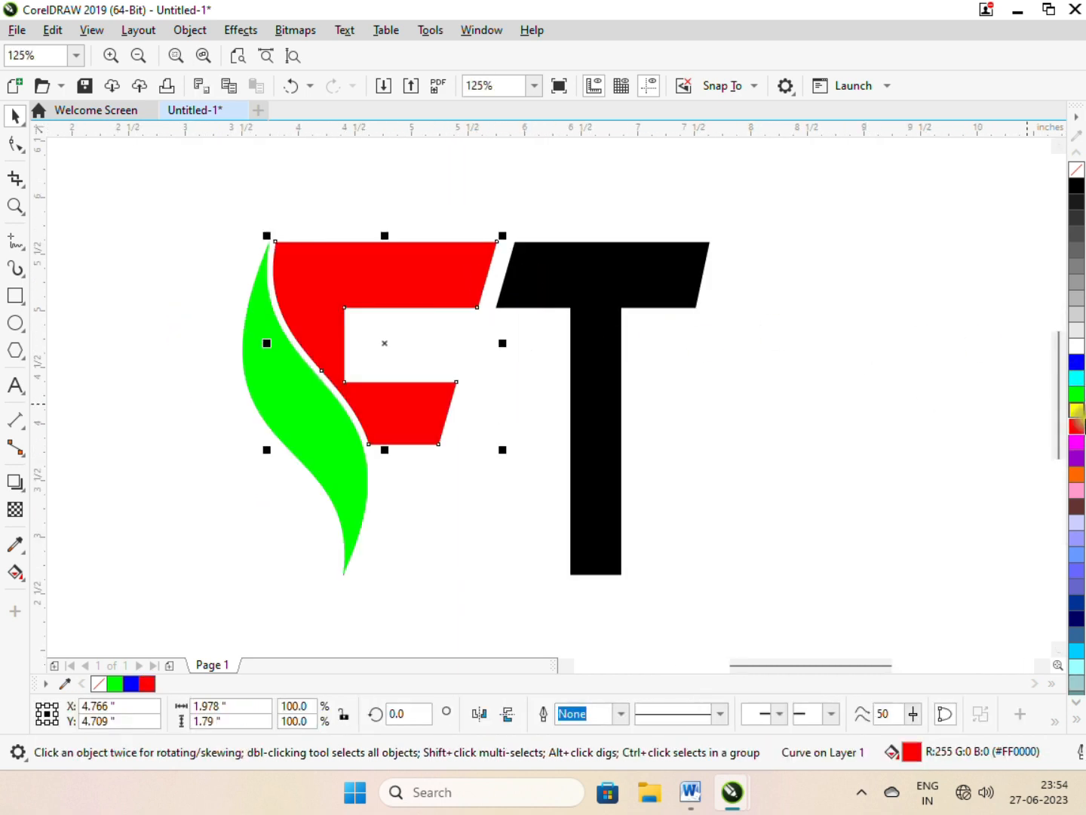
{"action": "left_click", "coordinate": [1077, 365]}
{"action": "left_click", "coordinate": [766, 325]}
{"action": "left_click", "coordinate": [350, 437]}
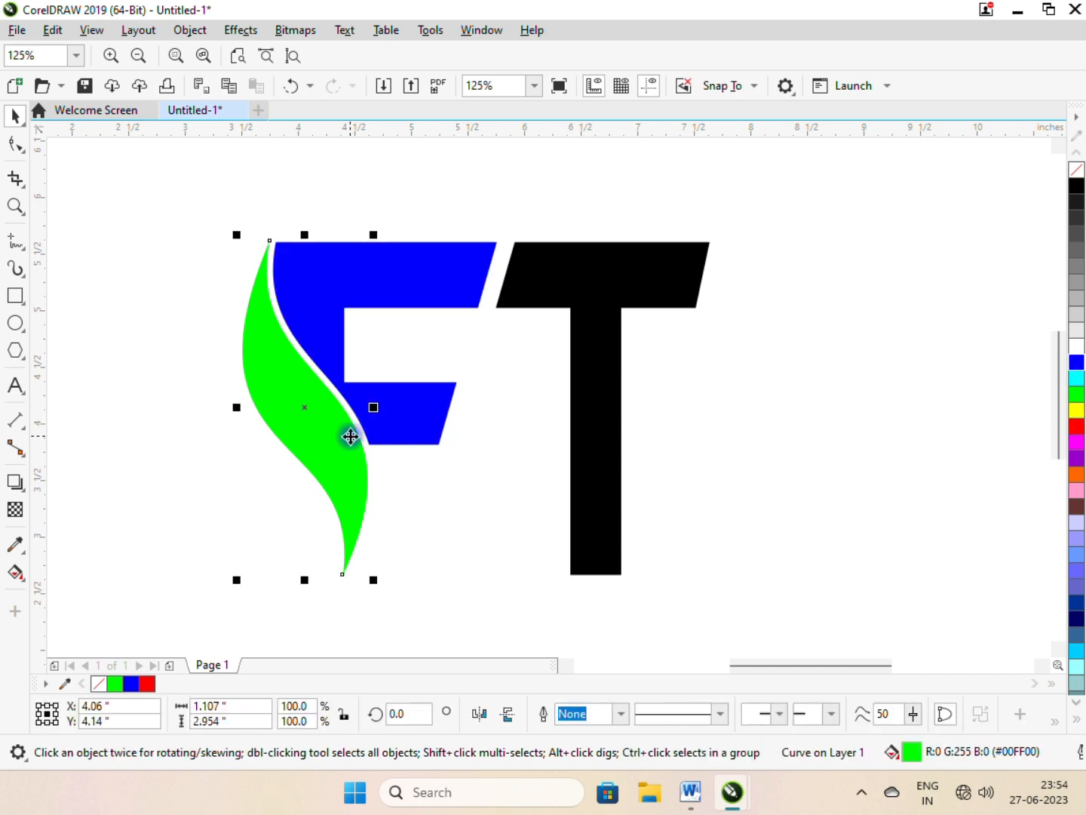
{"action": "left_click", "coordinate": [916, 396]}
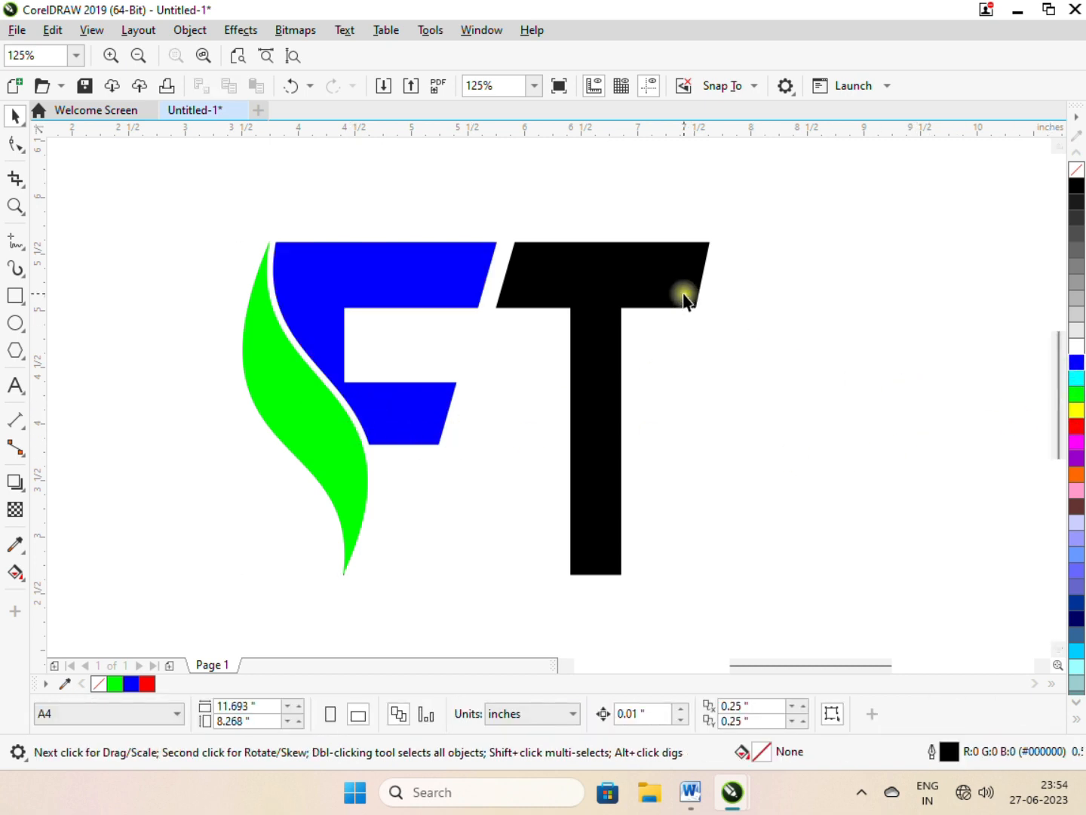
- Fill the T with red
{"action": "left_click", "coordinate": [684, 295]}
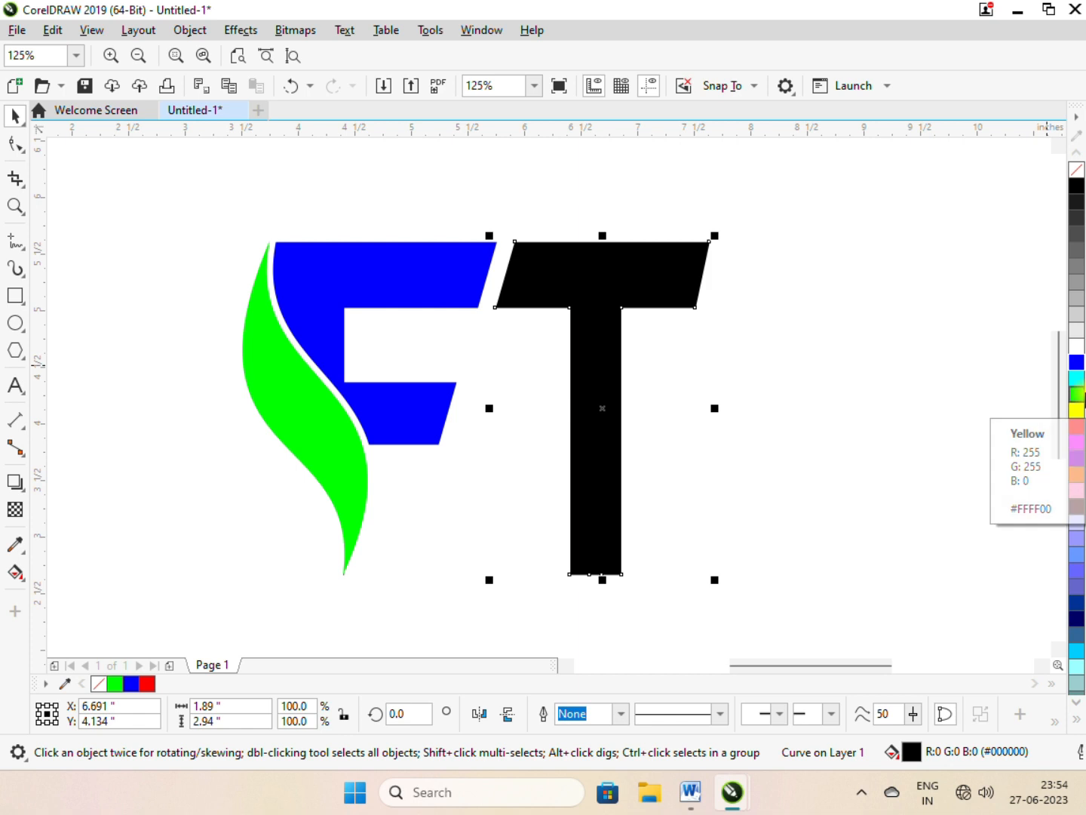
{"action": "left_click", "coordinate": [1077, 427]}
{"action": "left_click", "coordinate": [881, 345]}
- Fill the T with the same bright green as the leaf
{"action": "left_click", "coordinate": [603, 313]}
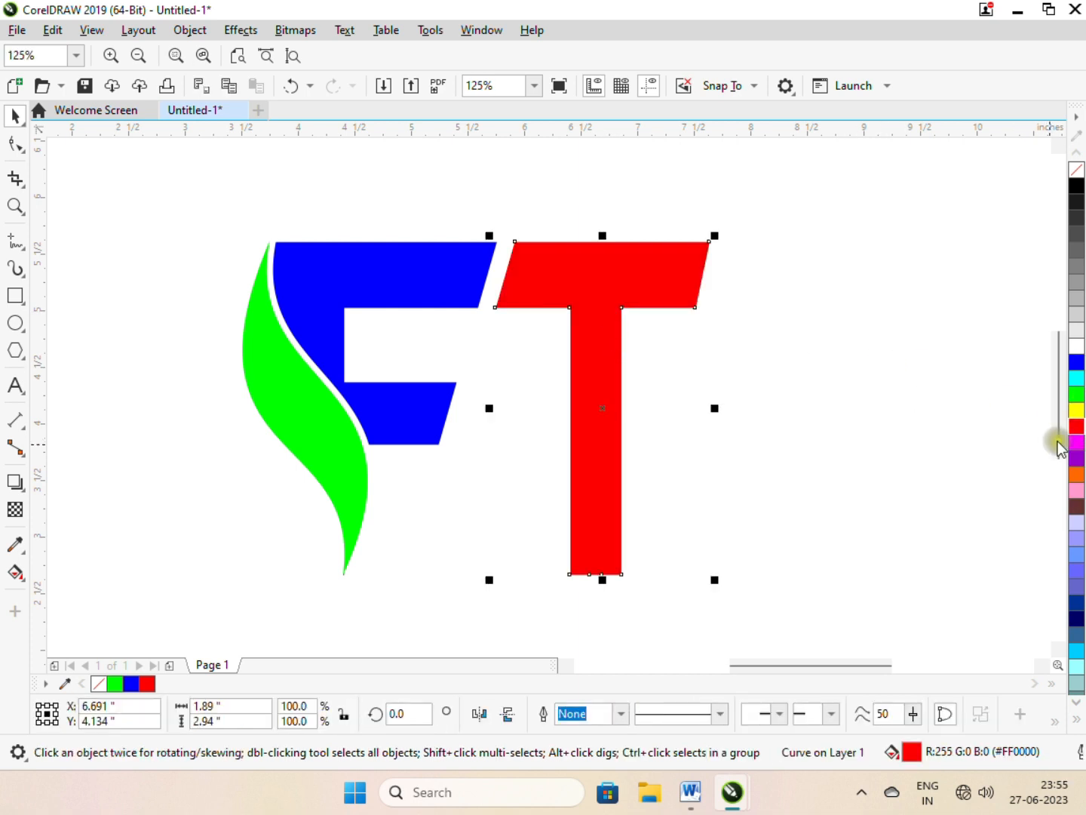
{"action": "left_click", "coordinate": [1076, 394]}
{"action": "left_click", "coordinate": [933, 374]}
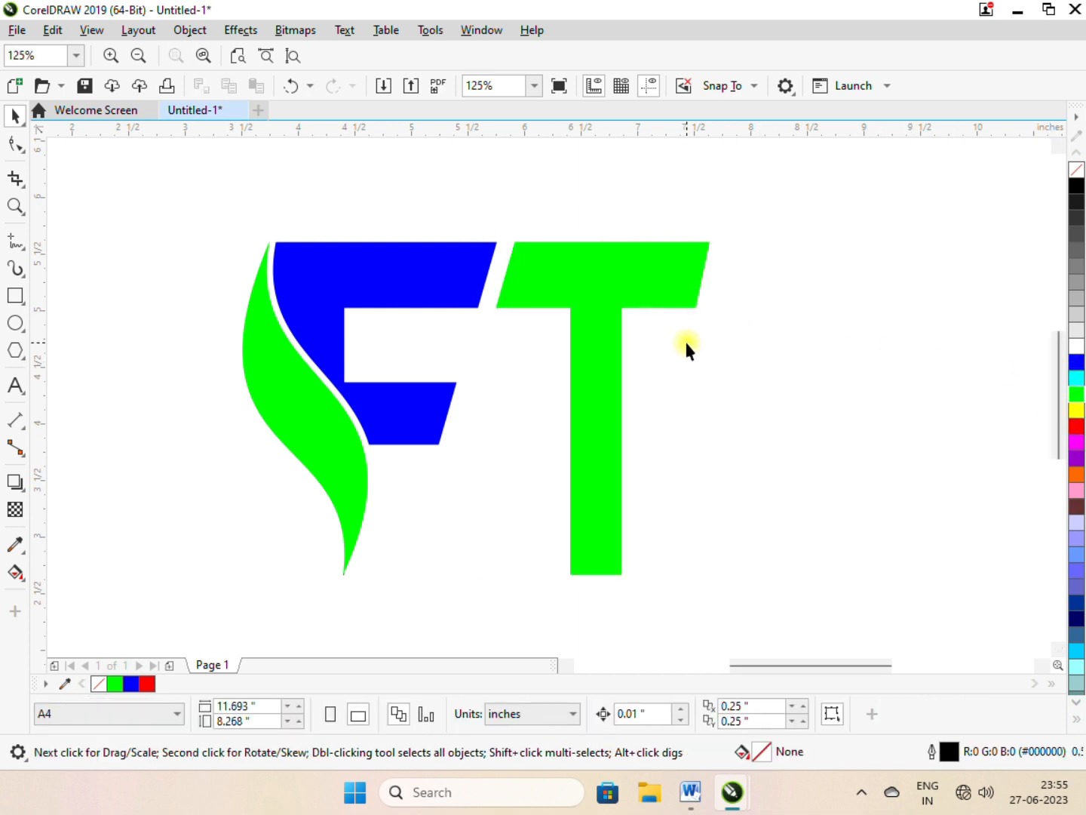
- Apply a horizontal fountain fill to the F from dark navy on the left to blue on the right and extend both its ends outward
{"action": "left_click", "coordinate": [392, 259]}
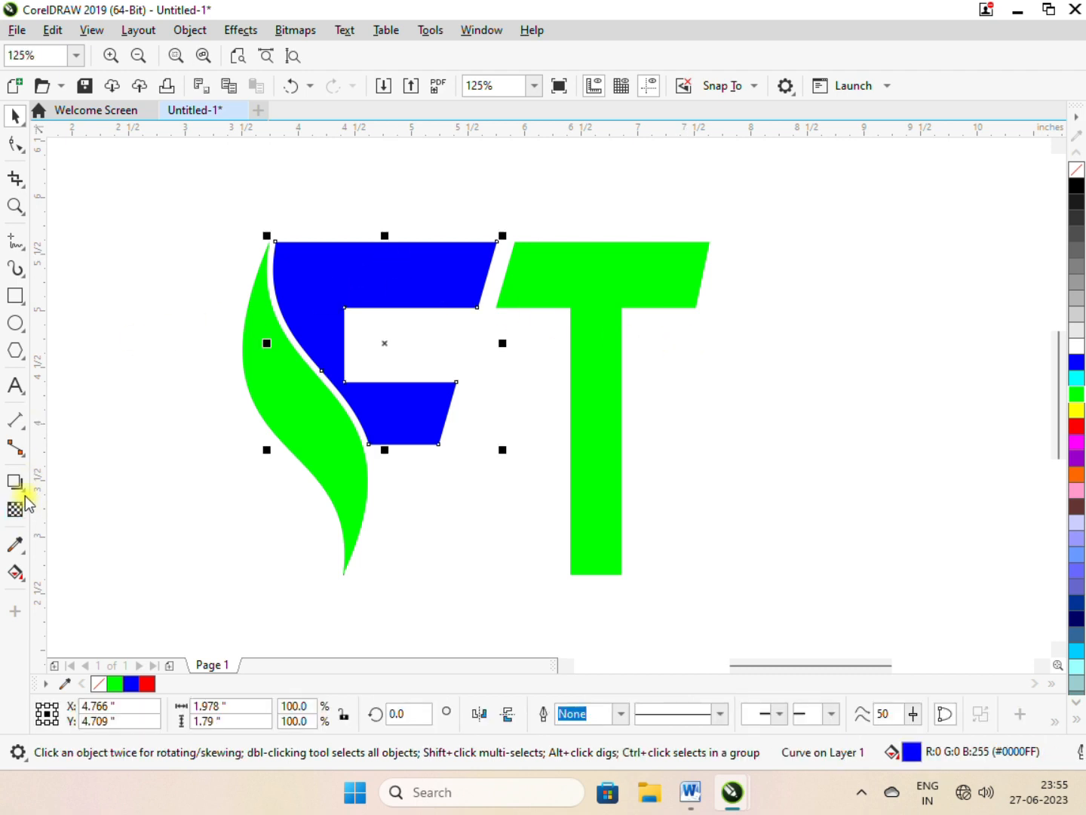
{"action": "left_click", "coordinate": [13, 574]}
{"action": "left_click_drag", "start_coordinate": [287, 299], "coordinate": [464, 300]}
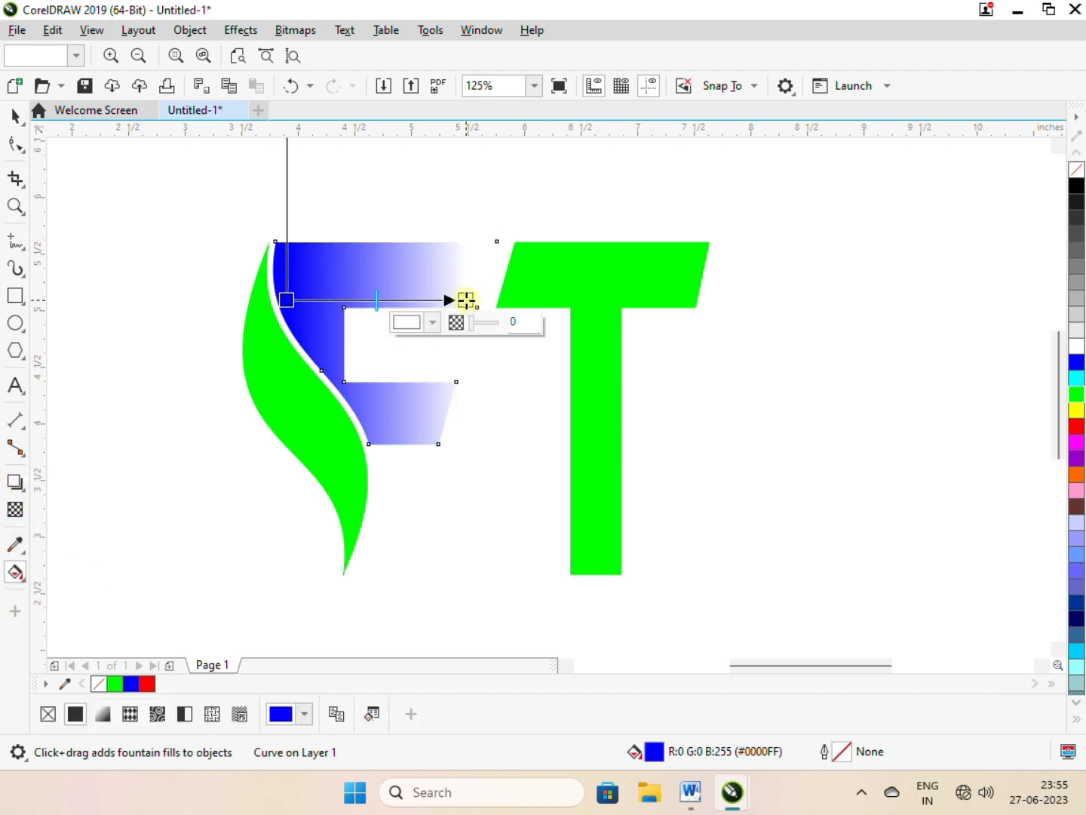
{"action": "left_click", "coordinate": [1076, 362]}
{"action": "left_click", "coordinate": [287, 301]}
{"action": "left_click", "coordinate": [1075, 618]}
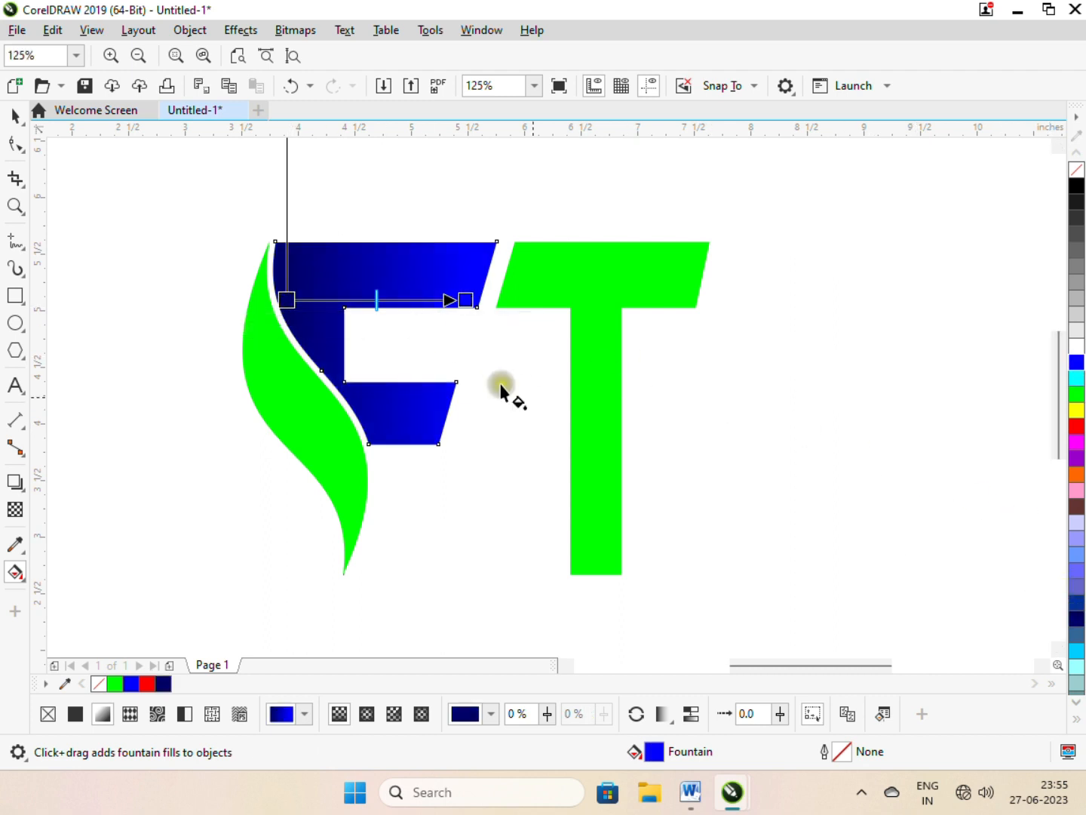
{"action": "left_click_drag", "start_coordinate": [472, 303], "coordinate": [479, 306]}
{"action": "left_click_drag", "start_coordinate": [287, 300], "coordinate": [256, 300]}
- Apply a horizontal fountain fill to the T from dark green to bright green and pull the bright end inward
{"action": "left_click", "coordinate": [570, 289]}
{"action": "left_click_drag", "start_coordinate": [501, 291], "coordinate": [697, 292]}
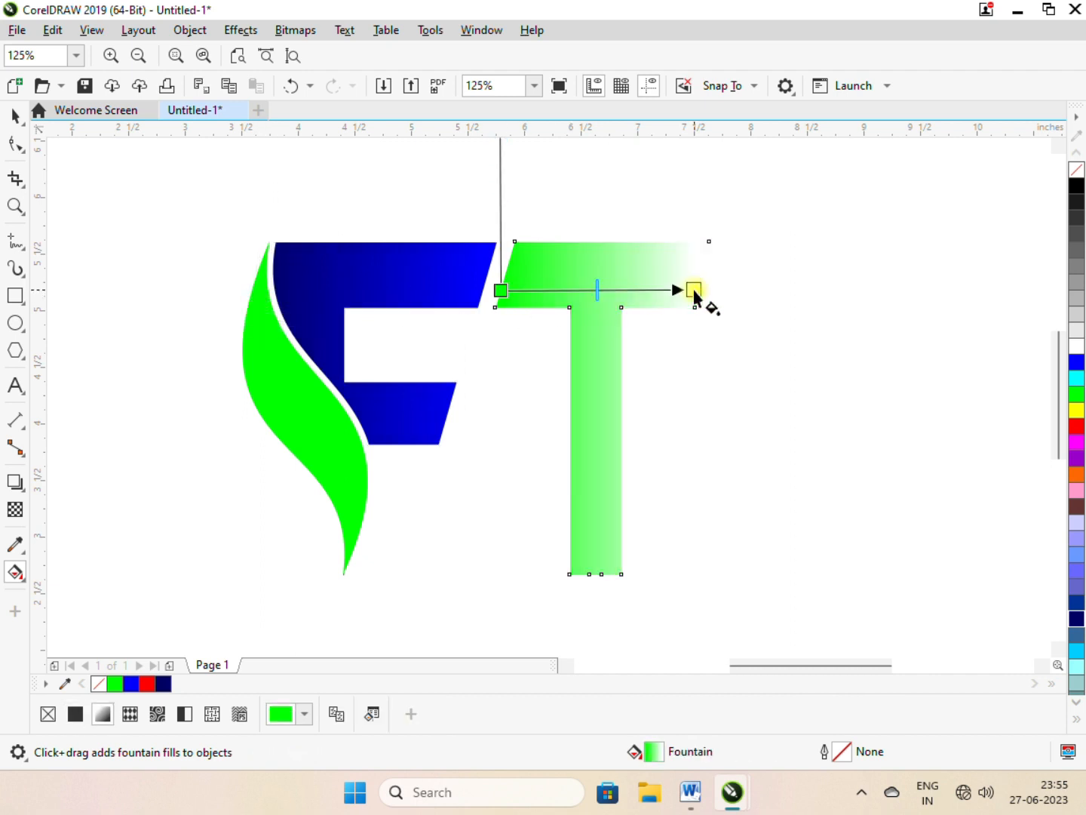
{"action": "left_click", "coordinate": [697, 290]}
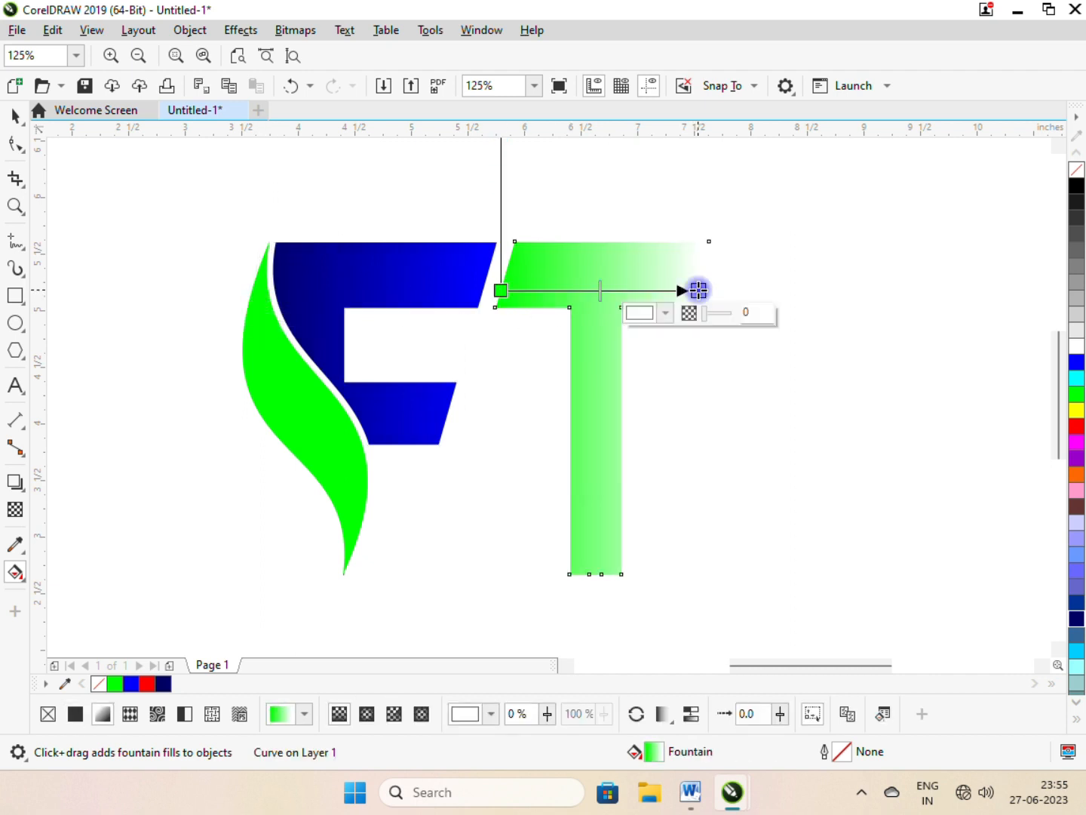
{"action": "left_click", "coordinate": [1078, 392]}
{"action": "left_click", "coordinate": [507, 290]}
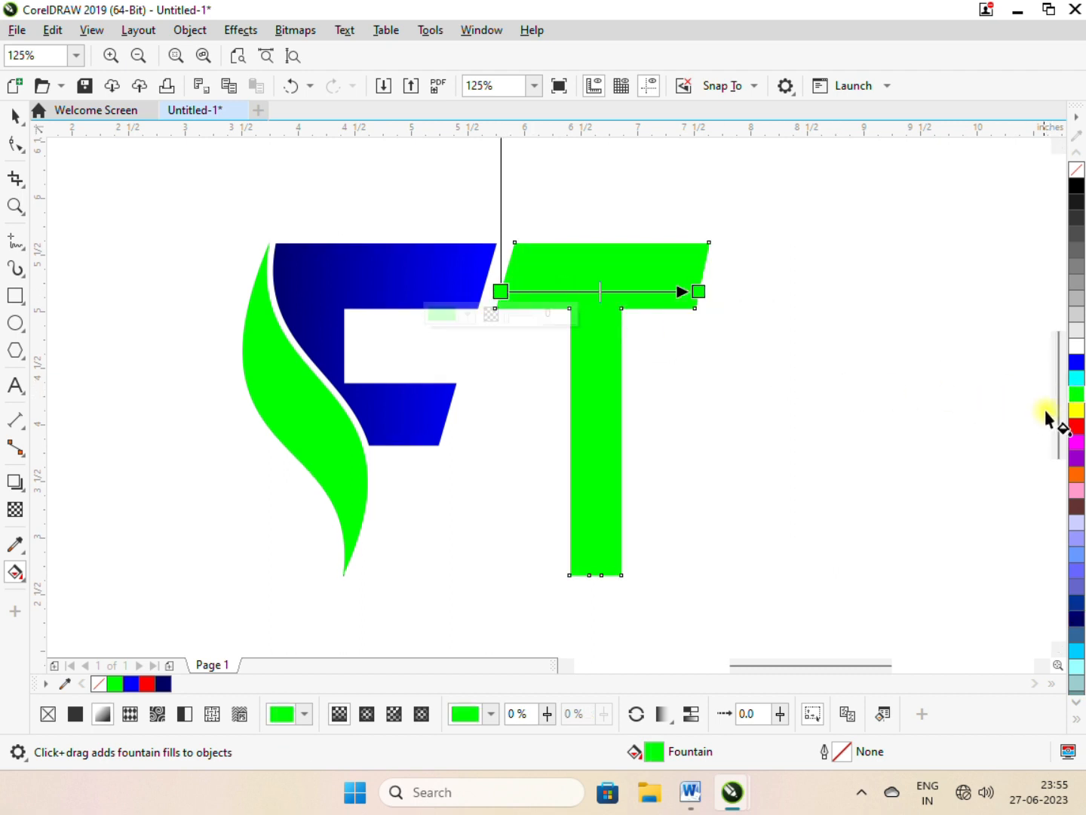
{"action": "left_click", "coordinate": [1076, 723]}
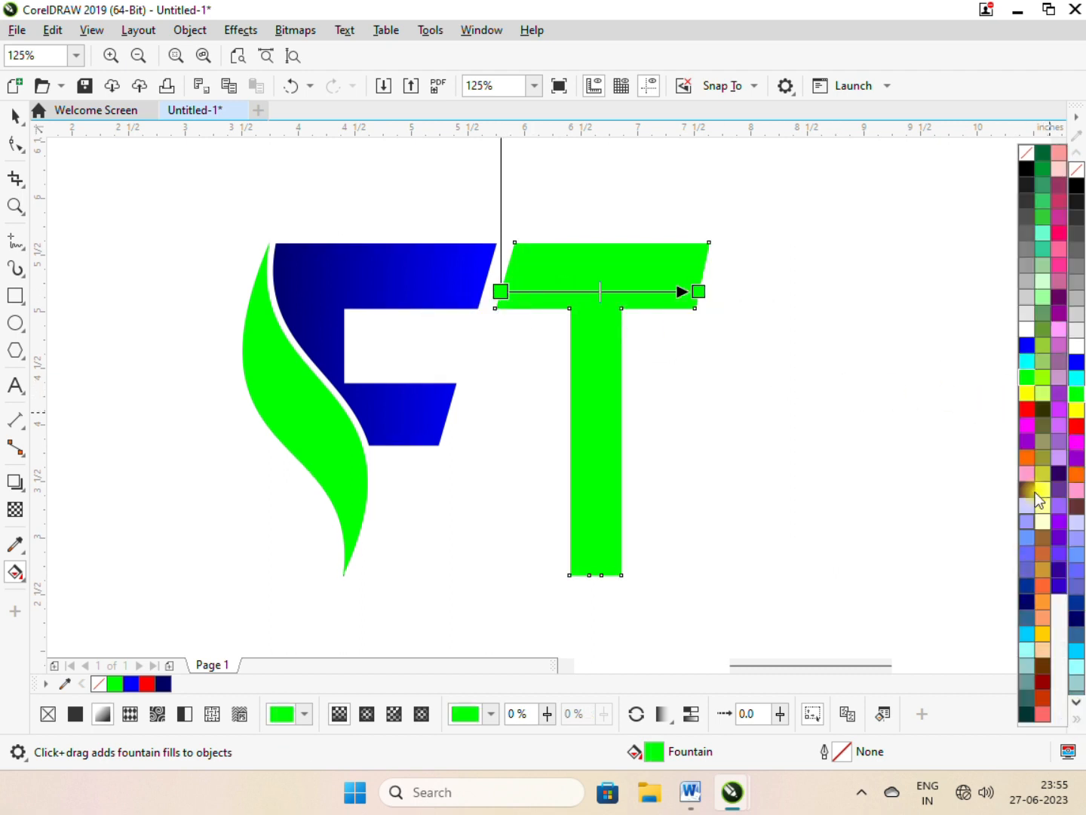
{"action": "left_click", "coordinate": [1041, 156]}
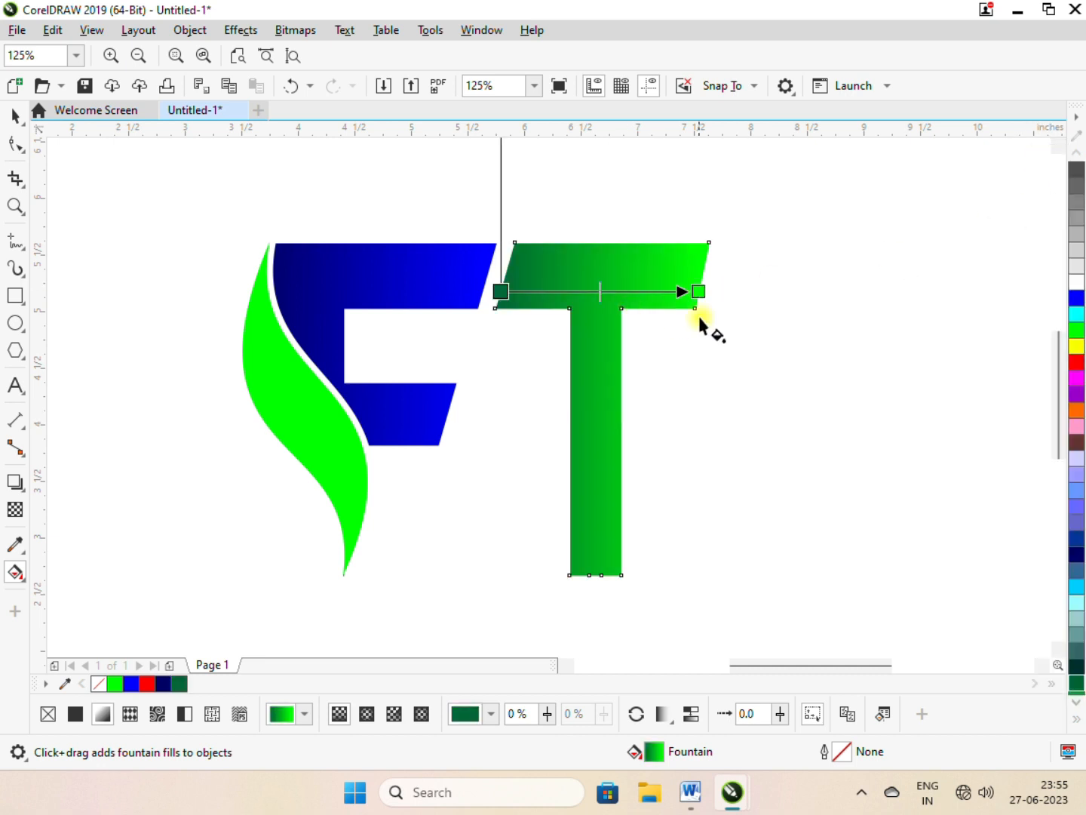
{"action": "left_click_drag", "start_coordinate": [699, 293], "coordinate": [659, 293]}
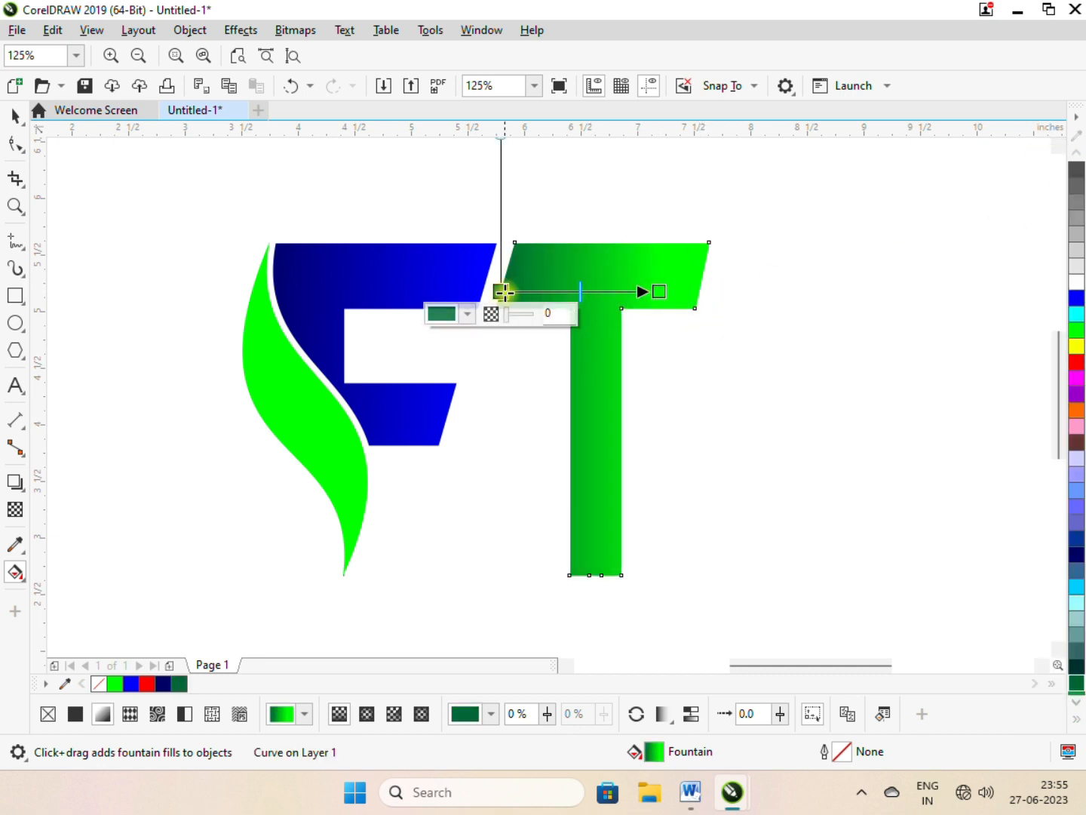
- Copy the T's green fountain fill onto the leaf swoosh and deselect it
{"action": "left_click", "coordinate": [278, 385]}
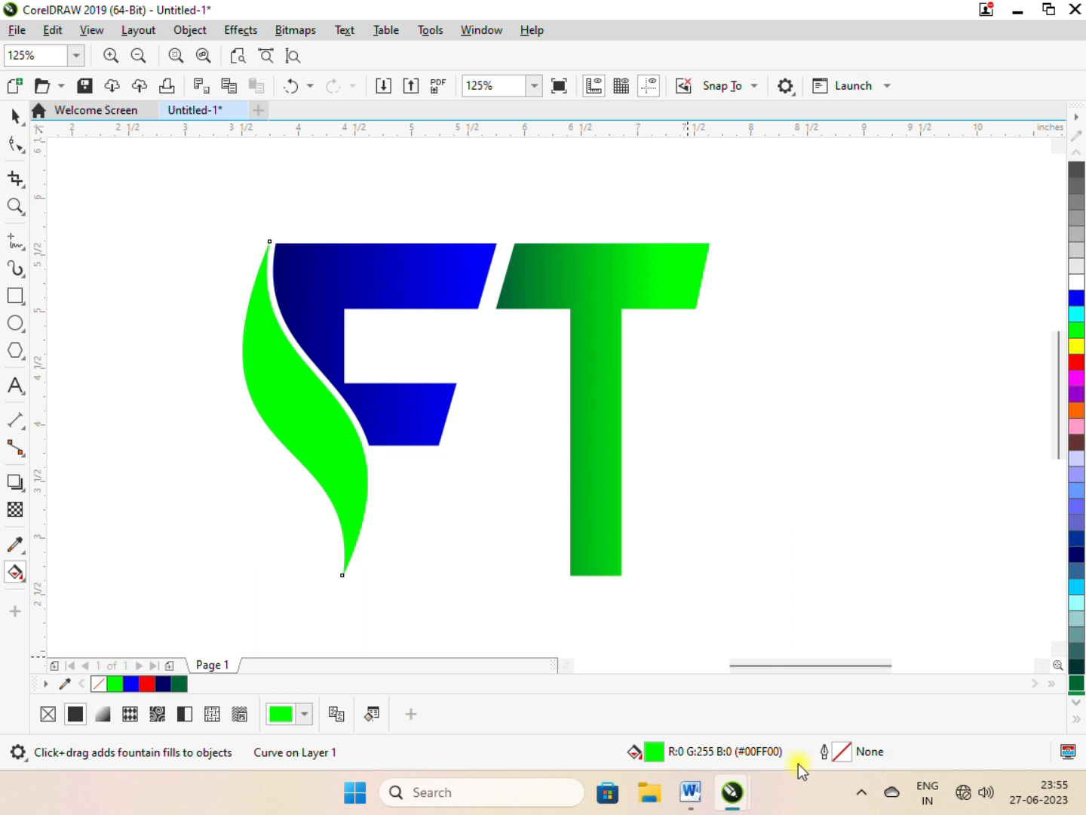
{"action": "left_click", "coordinate": [337, 716]}
{"action": "left_click", "coordinate": [574, 283]}
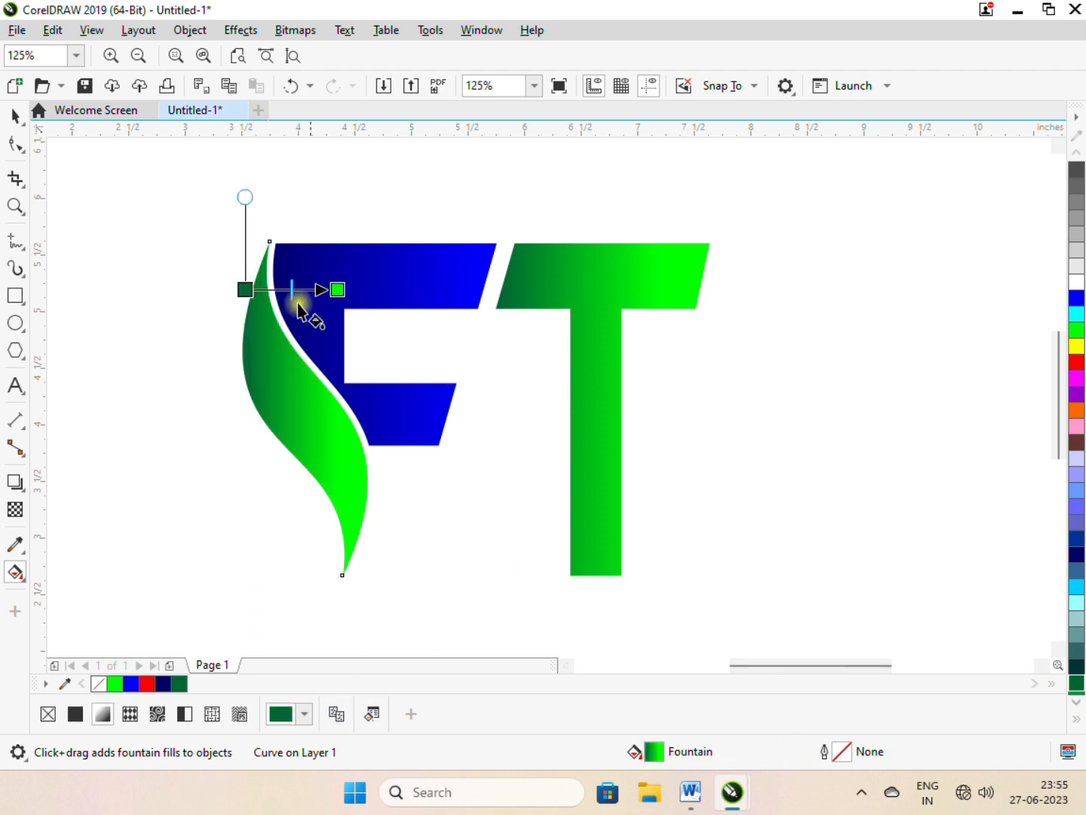
{"action": "left_click", "coordinate": [11, 119]}
{"action": "left_click", "coordinate": [147, 187]}
{"action": "scroll", "coordinate": [373, 255], "scroll_direction": "down", "scroll_amount": 2}
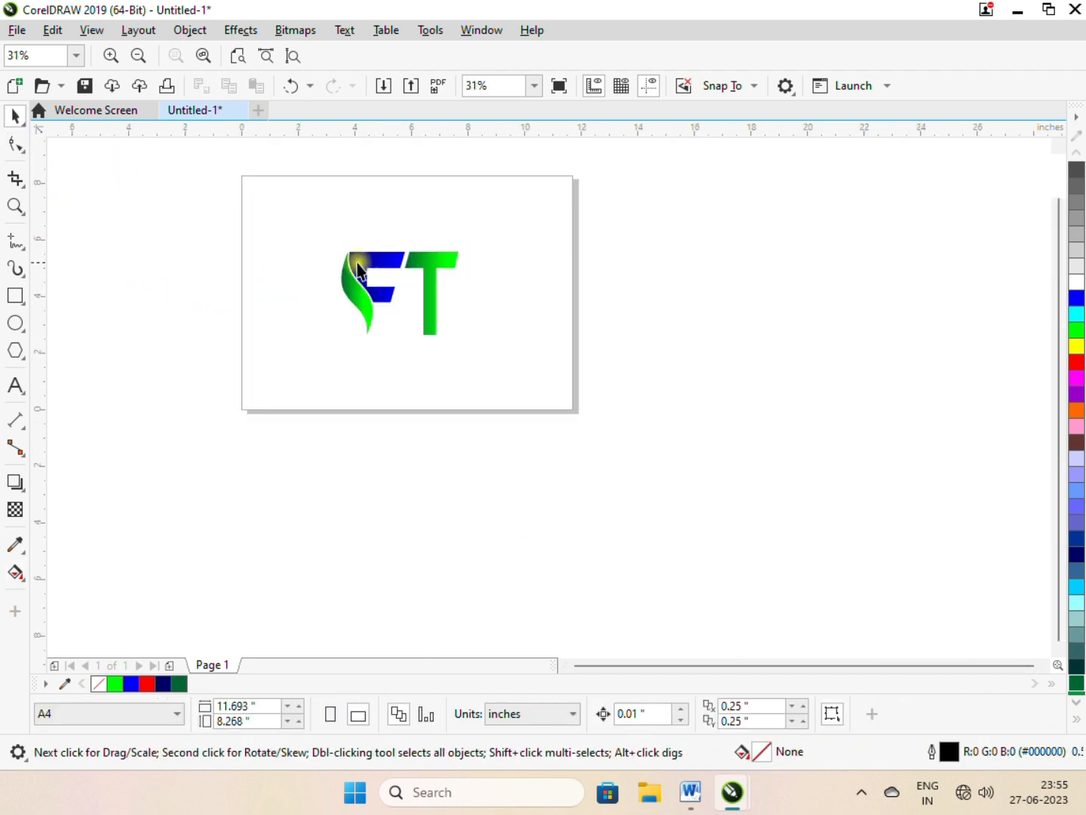
- Group the four FT logo pieces and move the group to the centre of the page
{"action": "scroll", "coordinate": [357, 262], "scroll_direction": "up", "scroll_amount": 1}
{"action": "left_click", "coordinate": [260, 220]}
{"action": "left_click_drag", "start_coordinate": [671, 451], "coordinate": [671, 455]}
{"action": "key", "text": "ctrl+g"}
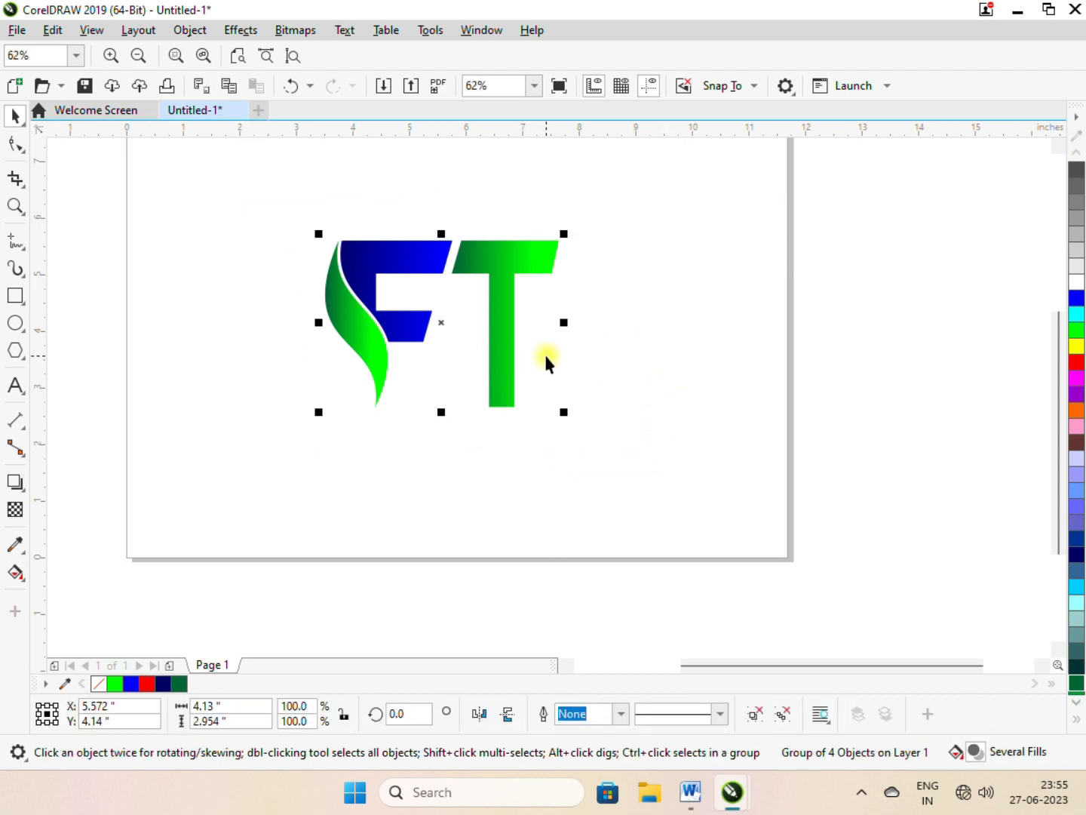
{"action": "left_click_drag", "start_coordinate": [512, 337], "coordinate": [526, 336]}
{"action": "left_click", "coordinate": [633, 351]}
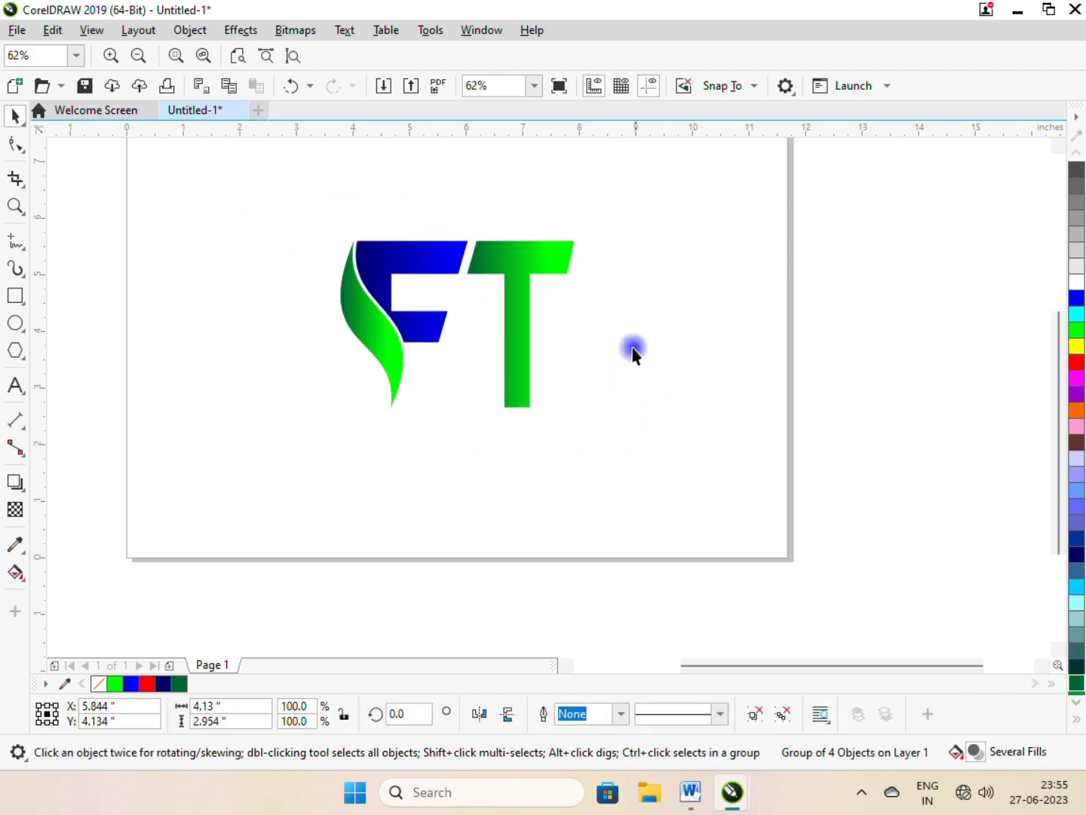
- Draw a circle about 4.28 inches in diameter and centre it on the page
{"action": "left_click", "coordinate": [15, 323]}
{"action": "mouse_move", "coordinate": [179, 220]}
{"action": "left_mouse_down"}
{"action": "mouse_move", "coordinate": [414, 443]}
{"action": "mouse_move", "coordinate": [420, 462]}
{"action": "left_mouse_up"}
{"action": "key", "text": "space"}
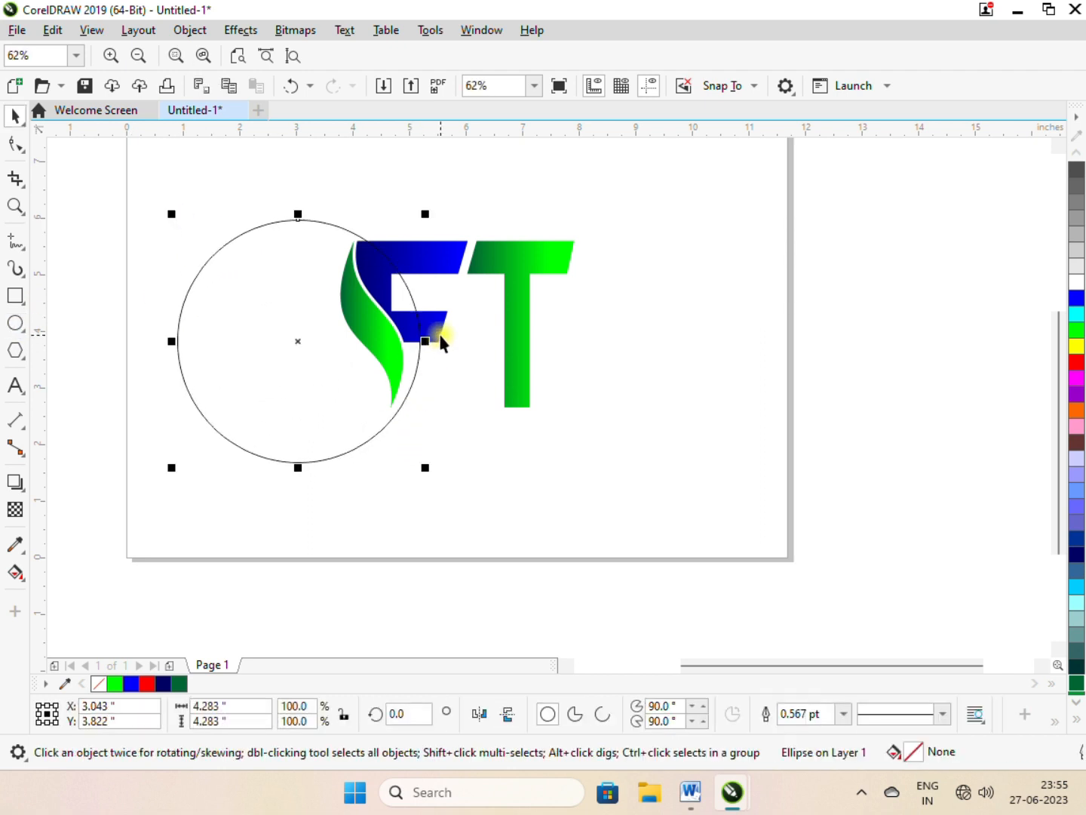
{"action": "key", "text": "p"}
- Enlarge the circle to surround the letters and add a slightly larger concentric copy about 5.44 inches in diameter
{"action": "left_click_drag", "start_coordinate": [584, 452], "coordinate": [618, 492]}
{"action": "scroll", "coordinate": [581, 320], "scroll_direction": "up", "scroll_amount": 2}
{"action": "scroll", "coordinate": [588, 357], "scroll_direction": "down", "scroll_amount": 2}
{"action": "left_click", "coordinate": [695, 409]}
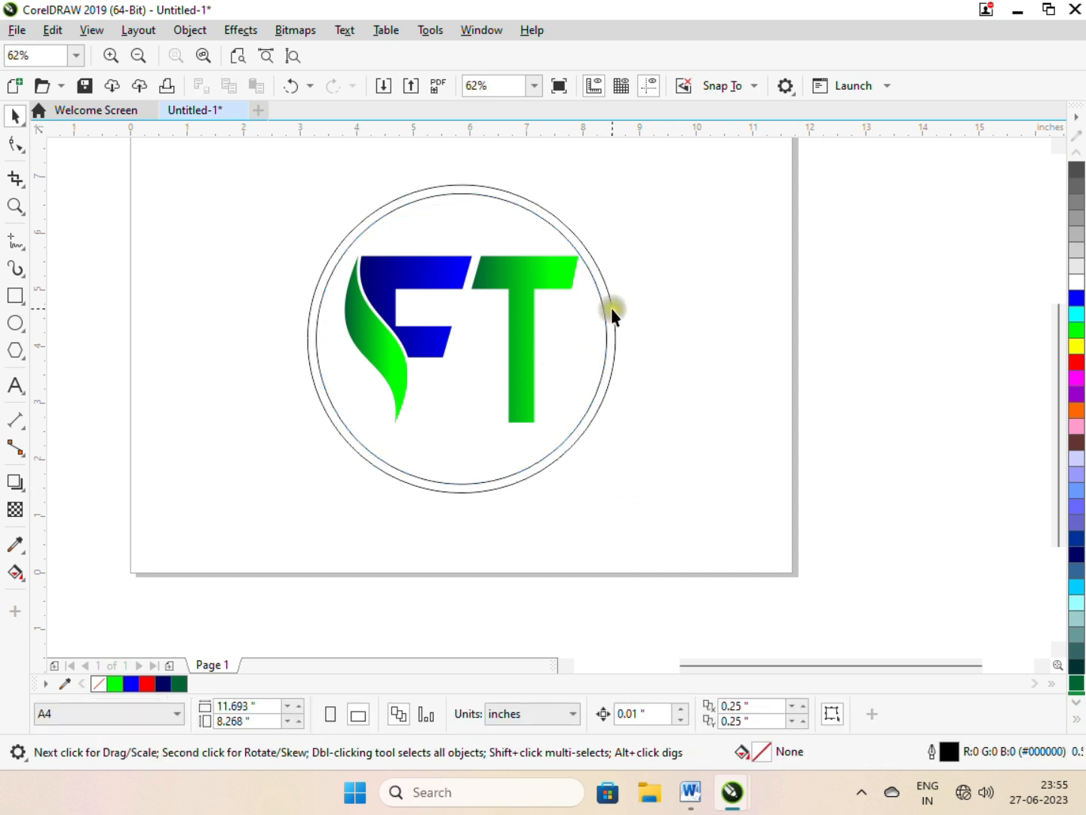
- Combine the two concentric circles around the letters into a single ring shape
{"action": "left_click", "coordinate": [608, 316]}
{"action": "left_click", "coordinate": [613, 313], "text": "shift"}
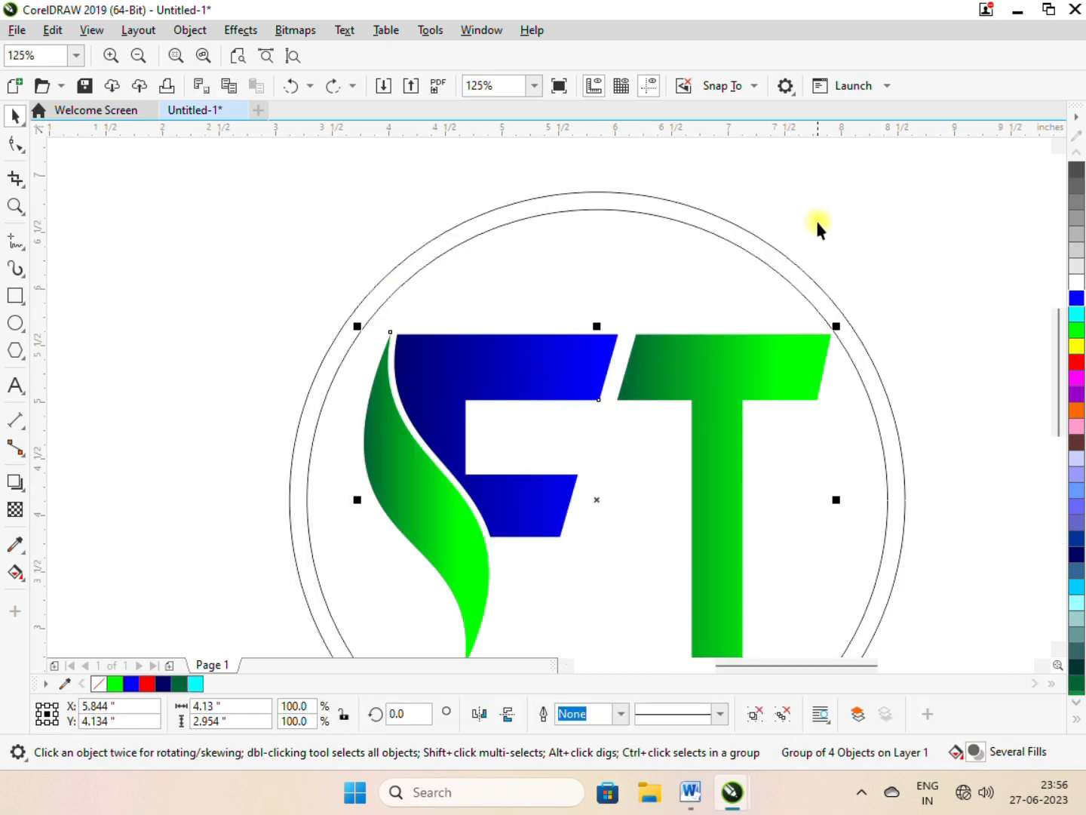
{"action": "left_click", "coordinate": [816, 219]}
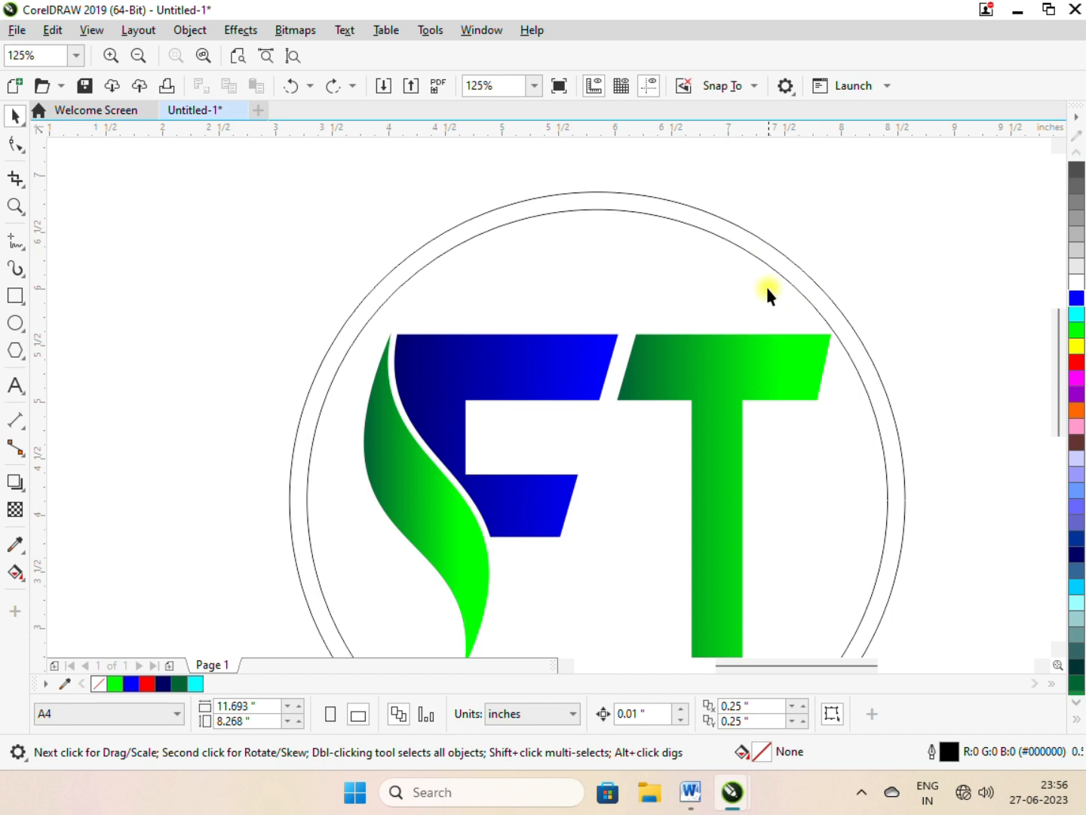
{"action": "left_click", "coordinate": [739, 323]}
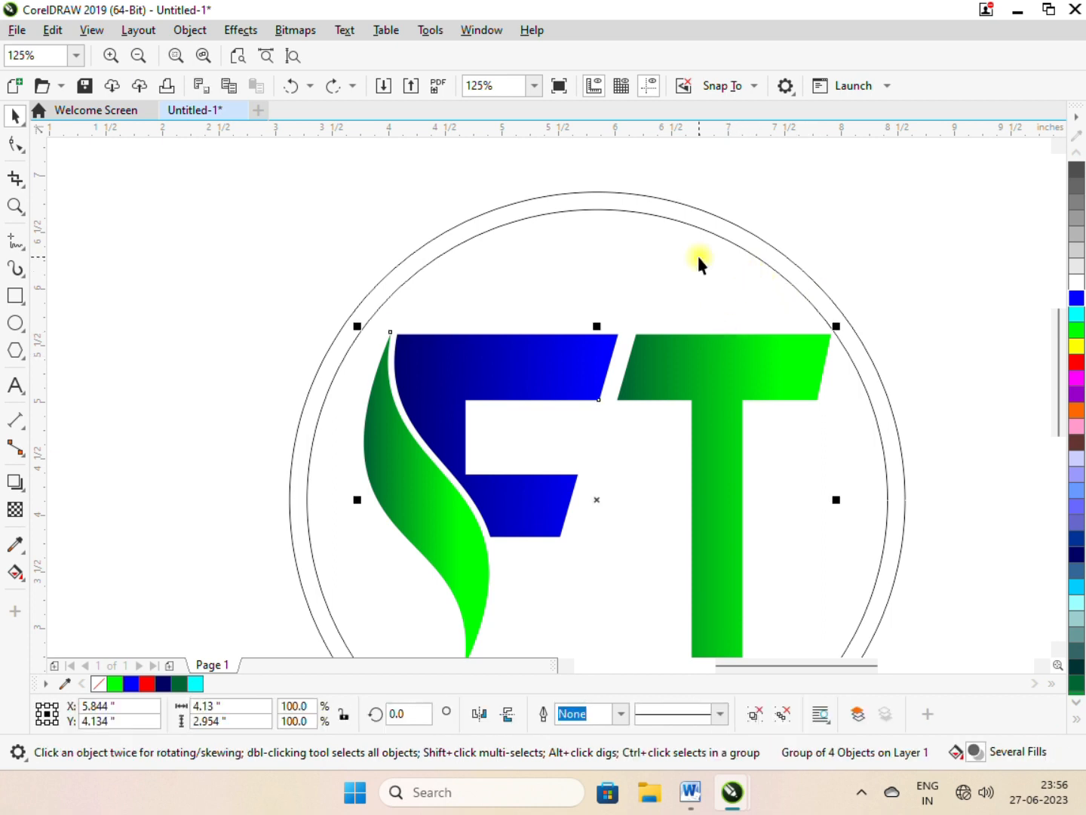
{"action": "left_click", "coordinate": [680, 213], "text": "shift"}
{"action": "left_click", "coordinate": [555, 257]}
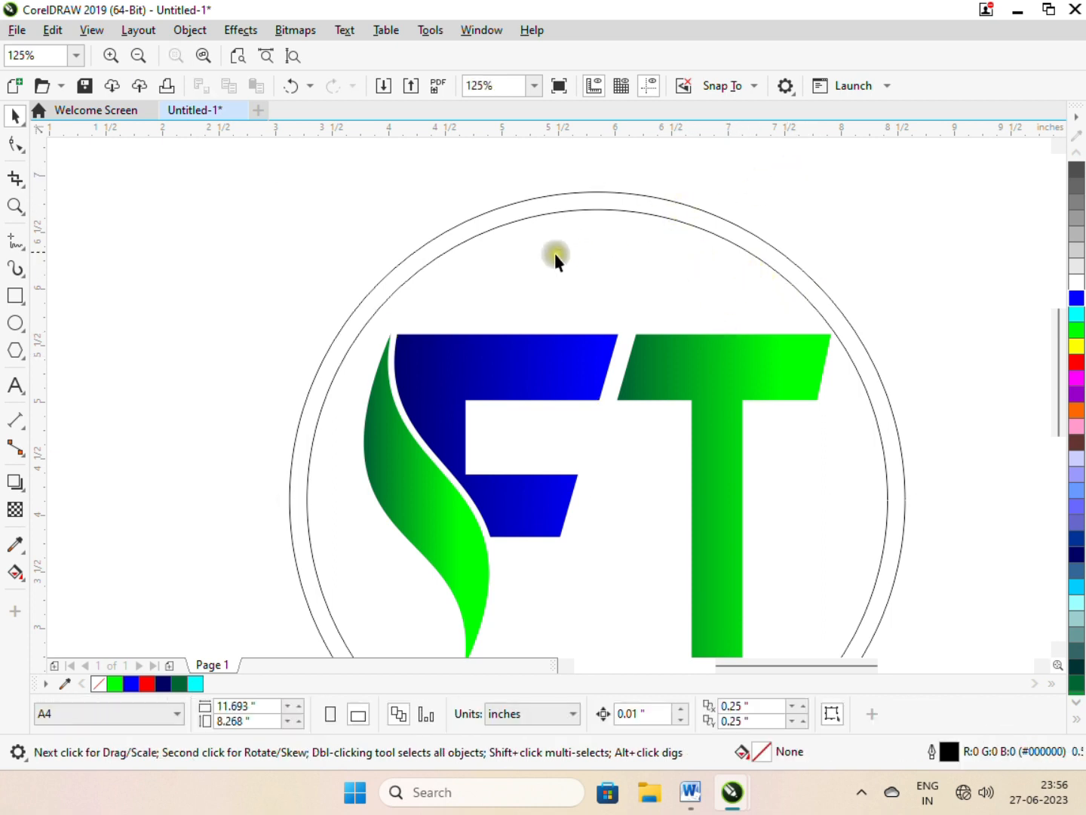
{"action": "scroll", "coordinate": [555, 257], "scroll_direction": "down", "scroll_amount": 4}
{"action": "left_click", "coordinate": [617, 256]}
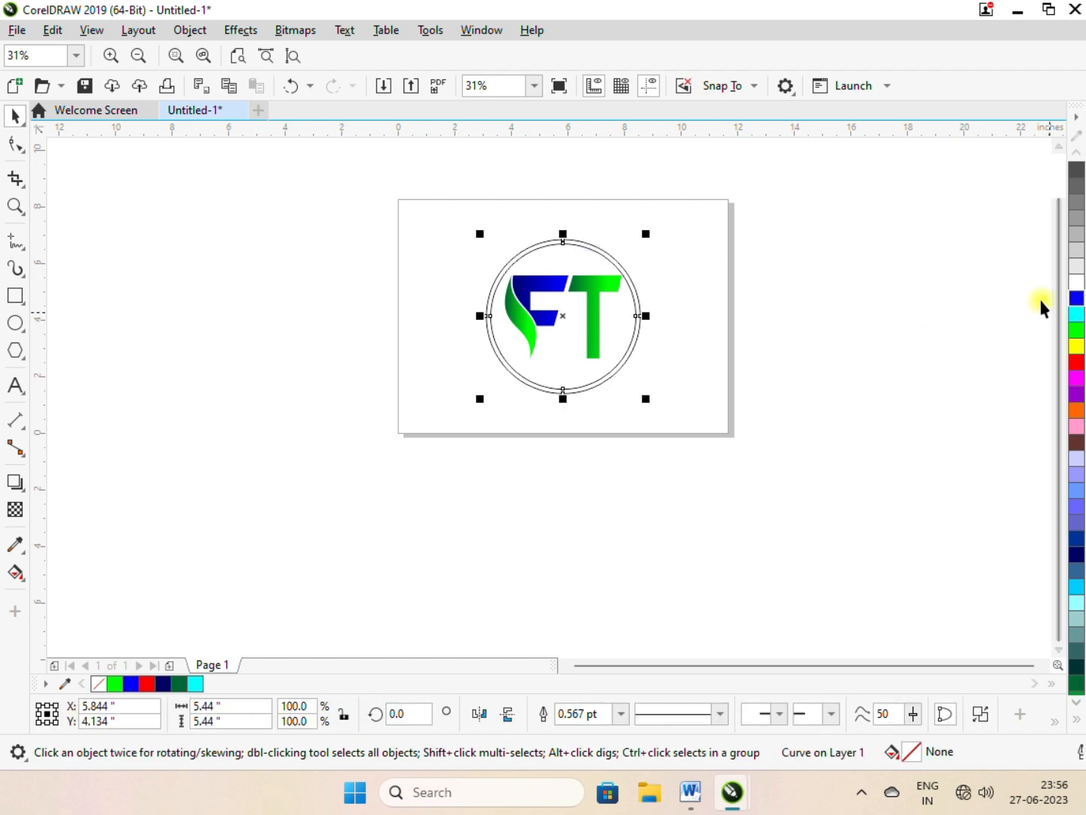
- Apply a linear fountain fill across the ring, running from its lower left towards its upper right
{"action": "scroll", "coordinate": [621, 275], "scroll_direction": "up", "scroll_amount": 2}
{"action": "key", "text": "g"}
{"action": "left_click_drag", "start_coordinate": [335, 371], "coordinate": [623, 273]}
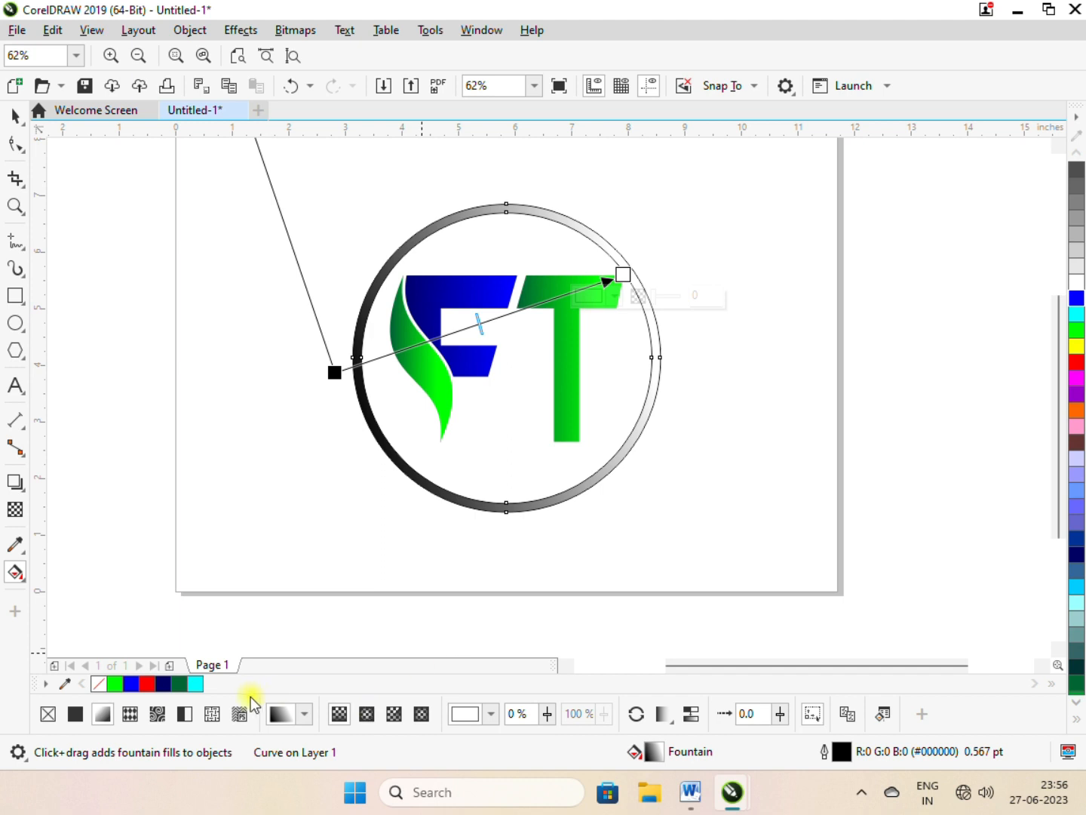
{"action": "left_click", "coordinate": [451, 340]}
{"action": "left_click", "coordinate": [436, 295]}
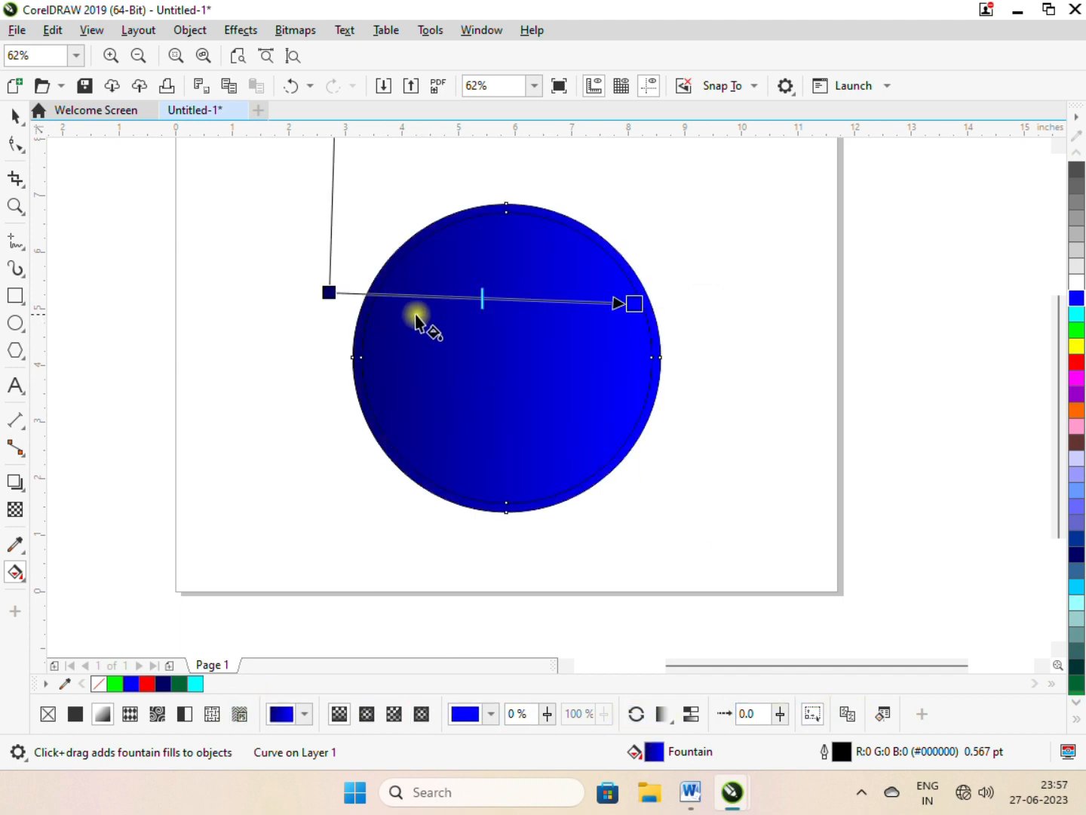
{"action": "key", "text": "ctrl+z"}
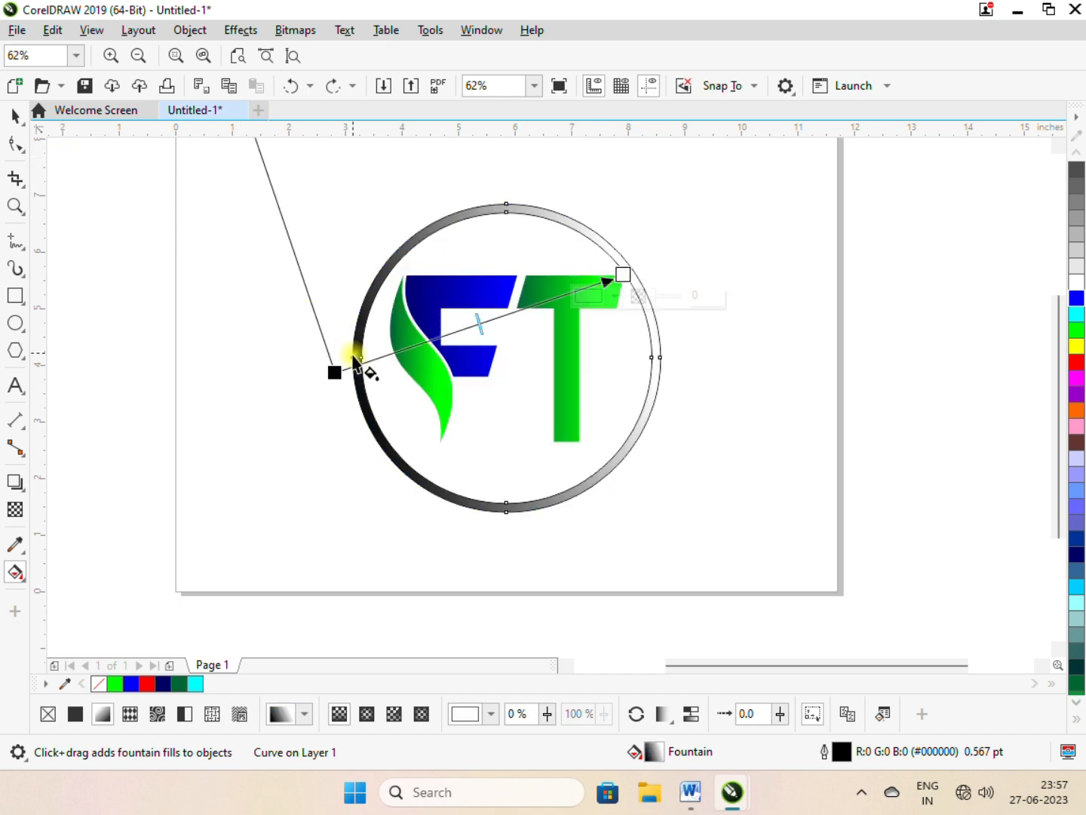
- Set the ring's fountain fill colours to blue at the start and dark navy at the end
{"action": "left_click", "coordinate": [336, 371]}
{"action": "left_click", "coordinate": [1076, 298]}
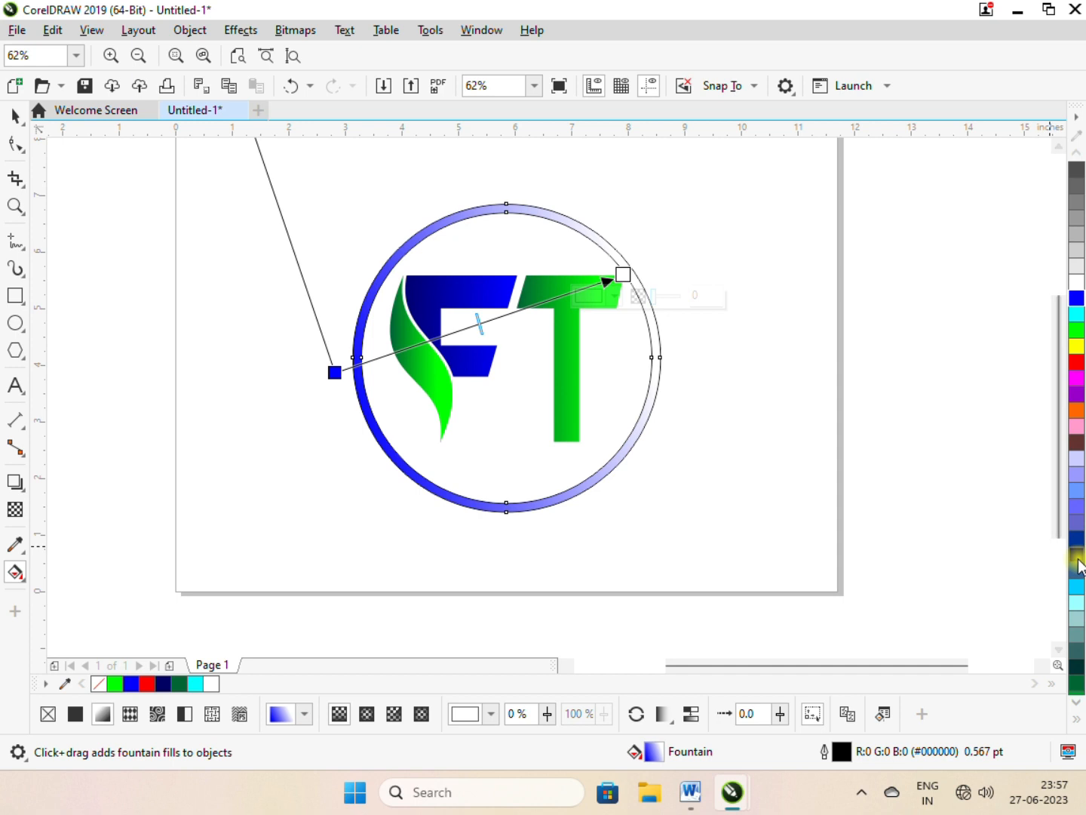
{"action": "left_click", "coordinate": [1076, 556]}
- Remove the outline from the ring and deselect it
{"action": "left_click", "coordinate": [14, 117]}
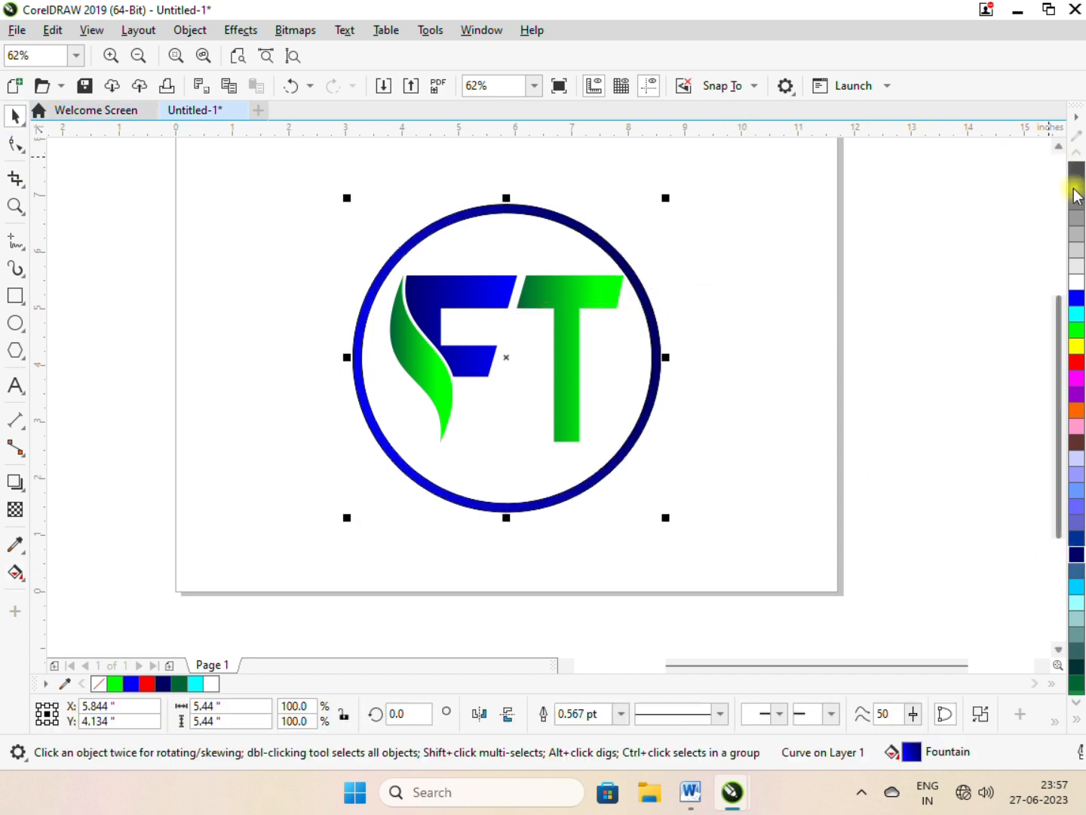
{"action": "left_click", "coordinate": [1078, 716]}
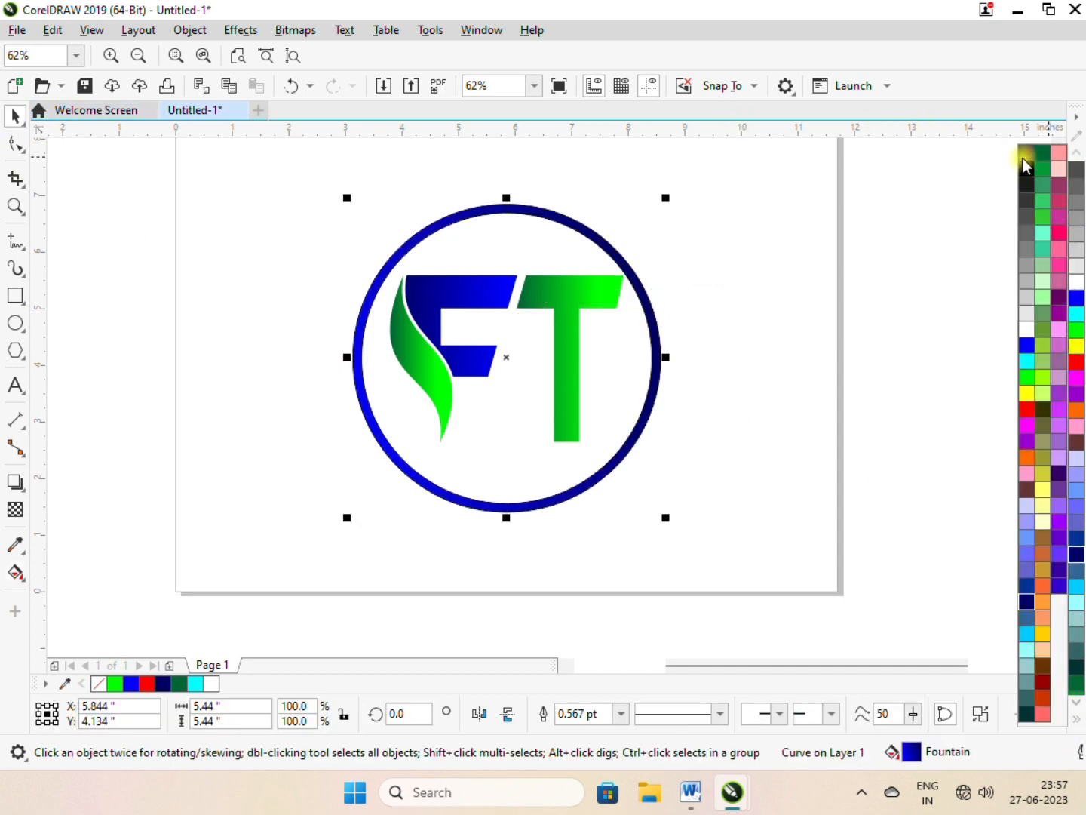
{"action": "left_click", "coordinate": [823, 200]}
{"action": "scroll", "coordinate": [519, 294], "scroll_direction": "down", "scroll_amount": 3}
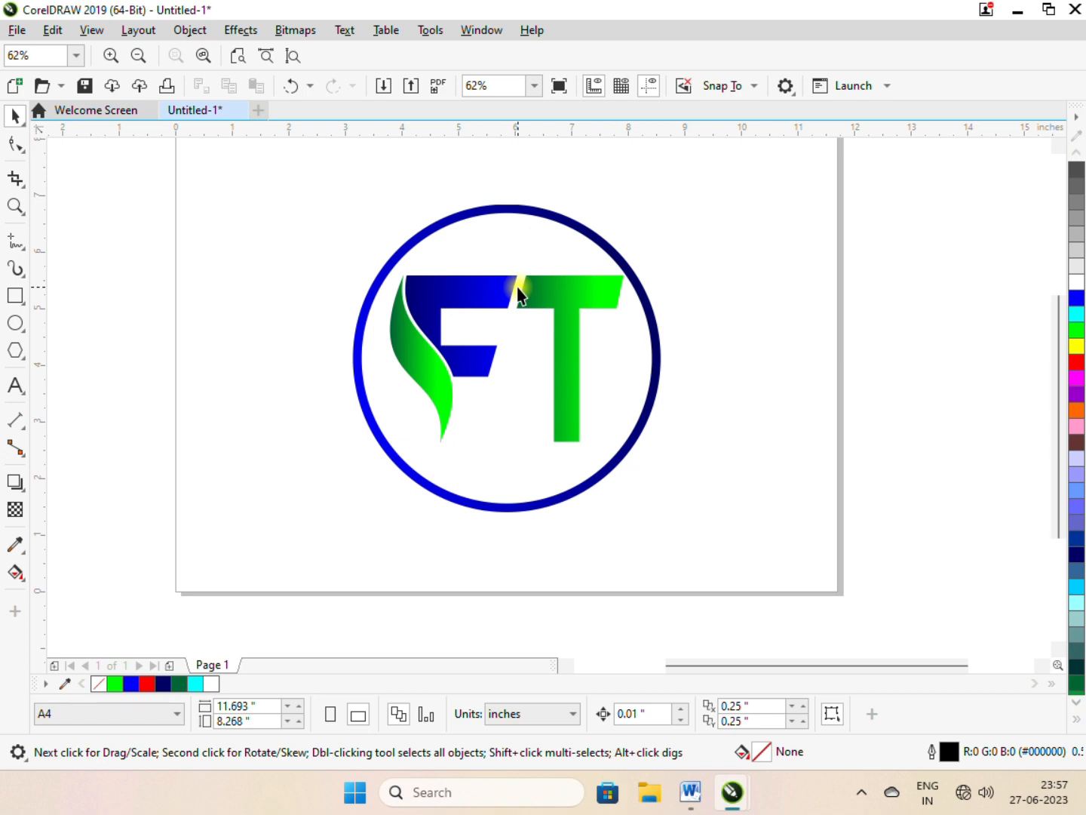
- Ungroup the FT lettering into its separate objects
{"action": "scroll", "coordinate": [585, 437], "scroll_direction": "up", "scroll_amount": 3}
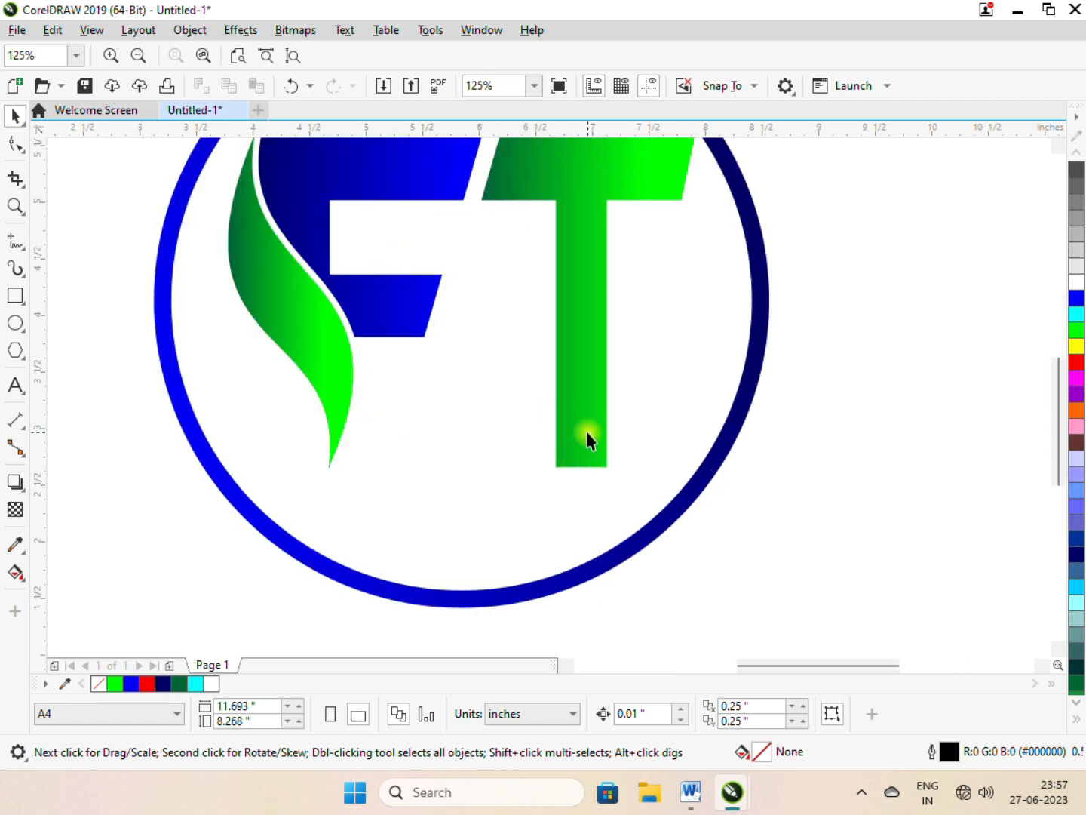
{"action": "left_click", "coordinate": [586, 437]}
{"action": "left_click", "coordinate": [15, 144]}
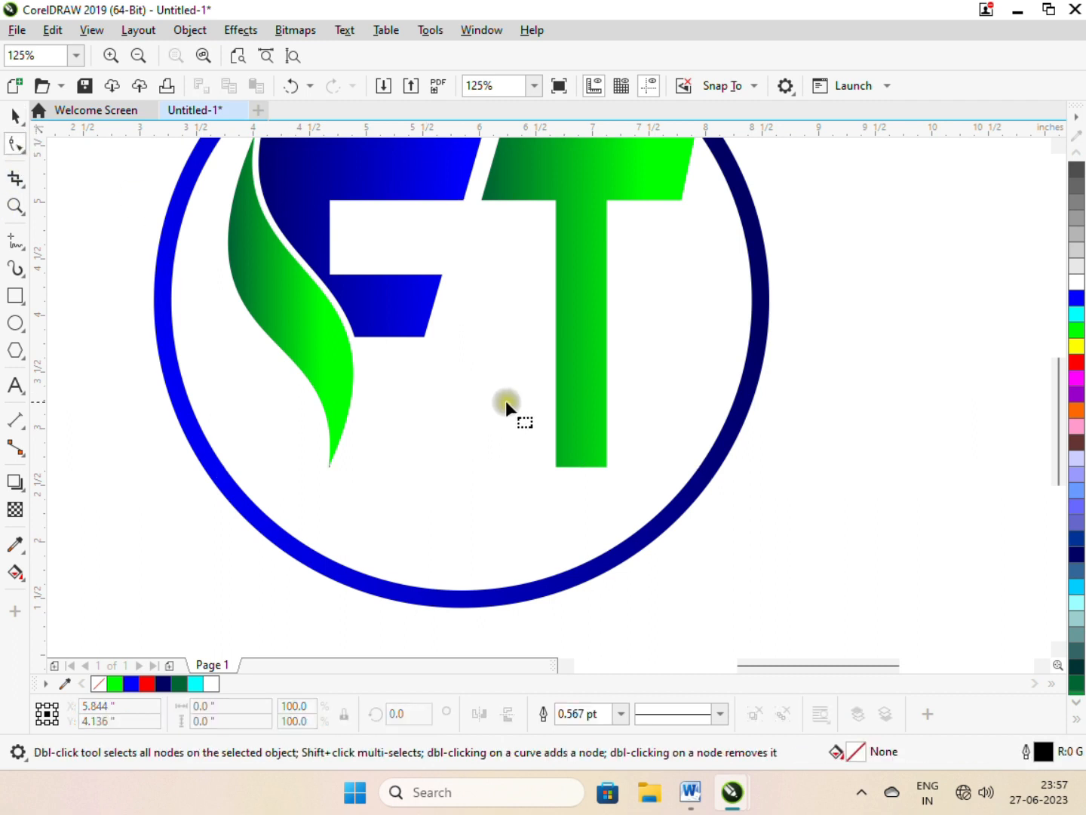
{"action": "key", "text": "space"}
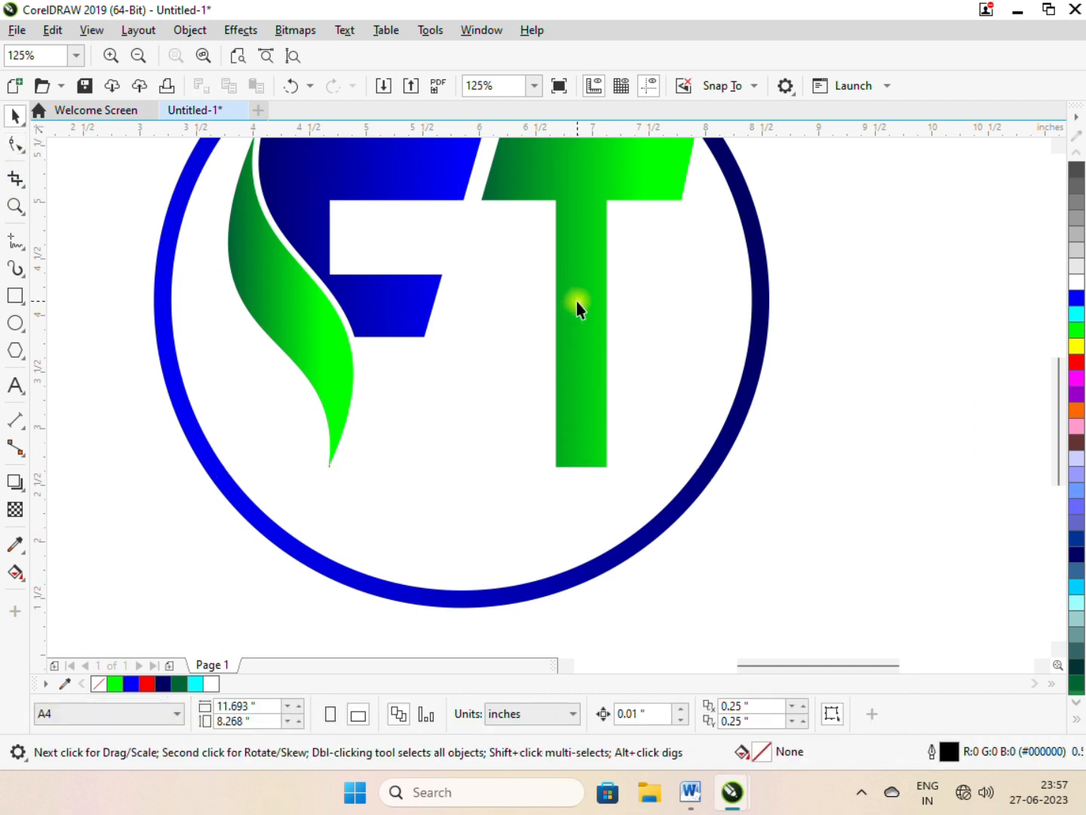
{"action": "left_click", "coordinate": [577, 301]}
{"action": "right_click", "coordinate": [577, 302]}
{"action": "left_click", "coordinate": [627, 268]}
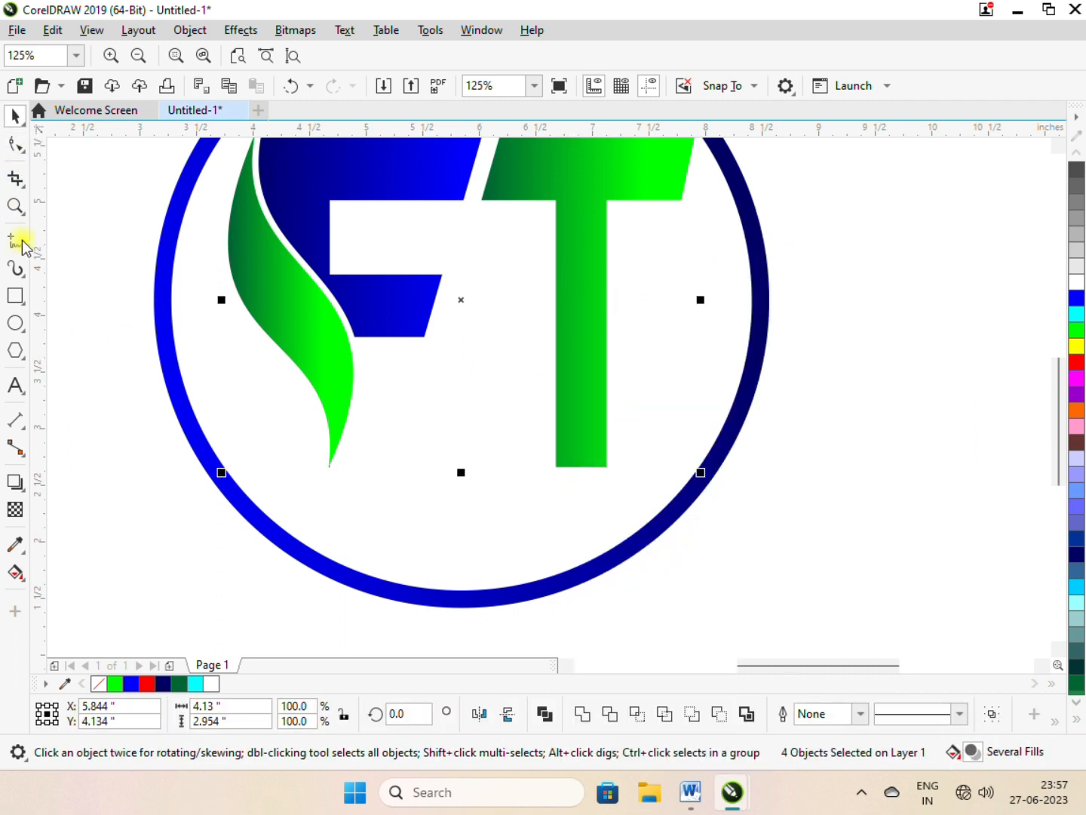
- Nudge the lower-right node of the T's stem up slightly and delete the extra node midway along its bottom edge
{"action": "left_click", "coordinate": [15, 143]}
{"action": "scroll", "coordinate": [583, 477], "scroll_direction": "up", "scroll_amount": 2}
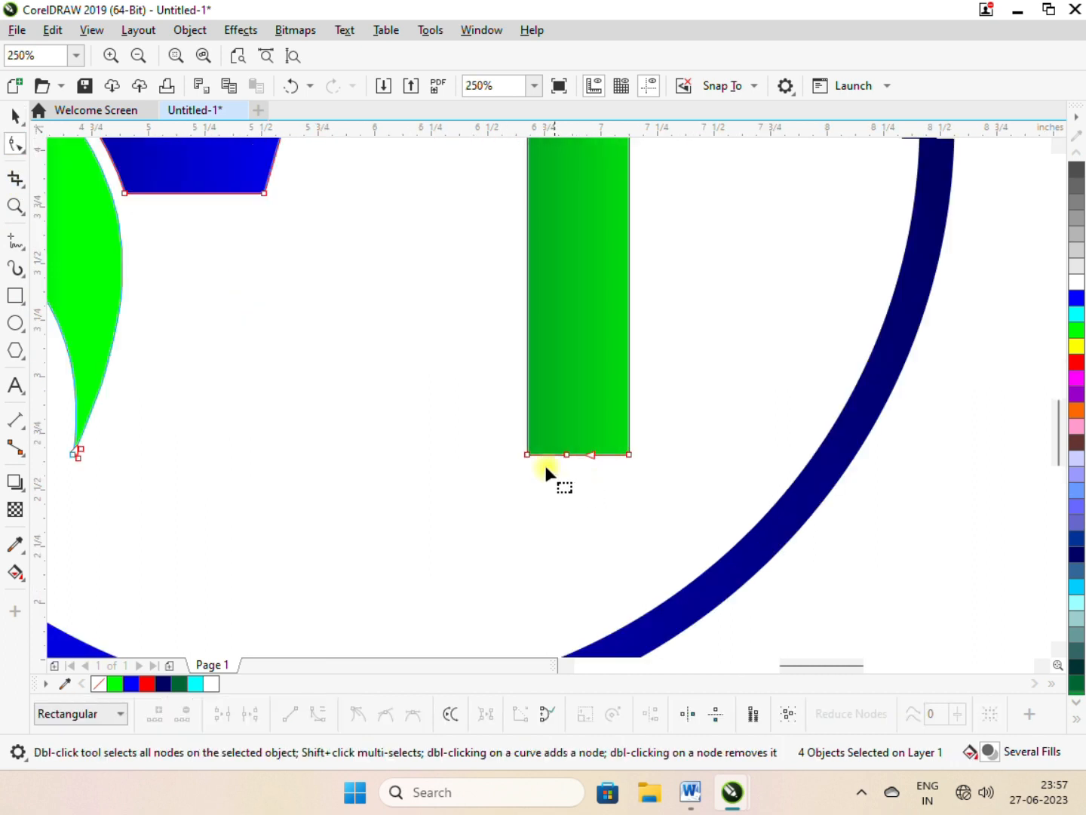
{"action": "left_click", "coordinate": [627, 455]}
{"action": "key", "text": "Up"}
{"action": "key", "text": "Up"}
{"action": "key", "text": "Up"}
{"action": "key", "text": "Up"}
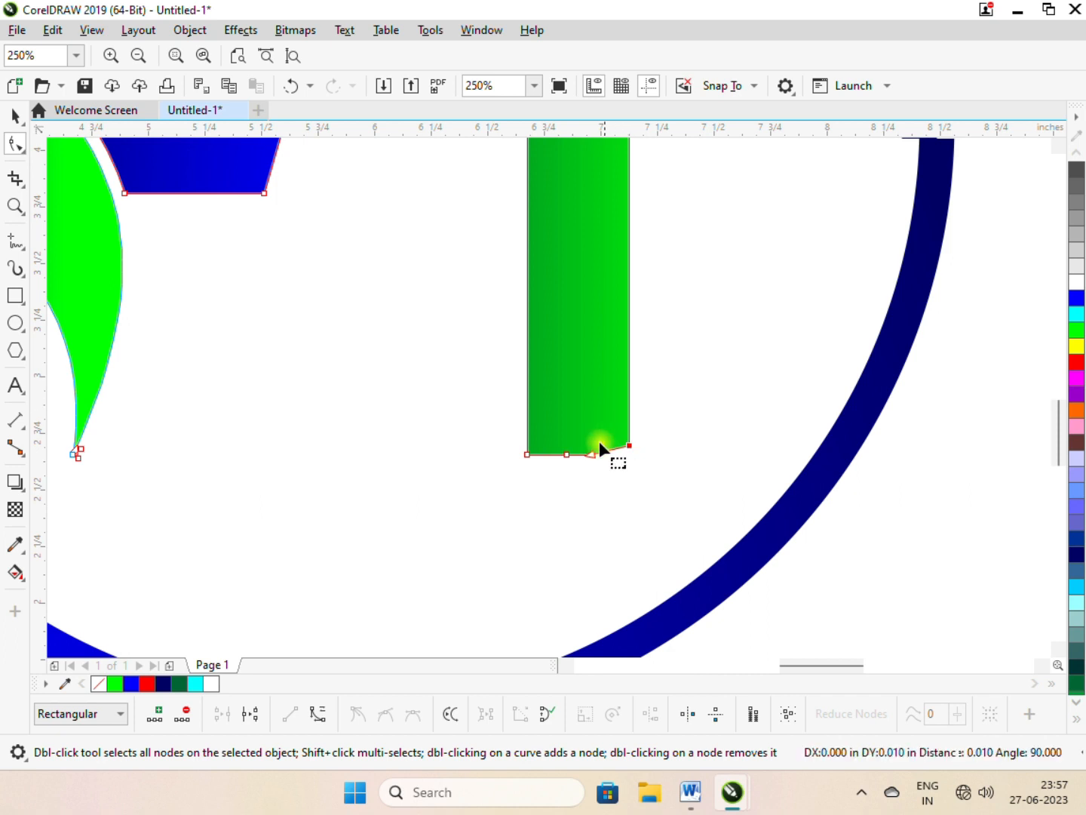
{"action": "left_click_drag", "start_coordinate": [554, 421], "coordinate": [602, 465]}
{"action": "key", "text": "Up"}
{"action": "key", "text": "Up"}
{"action": "key", "text": "Up"}
{"action": "key", "text": "Delete"}
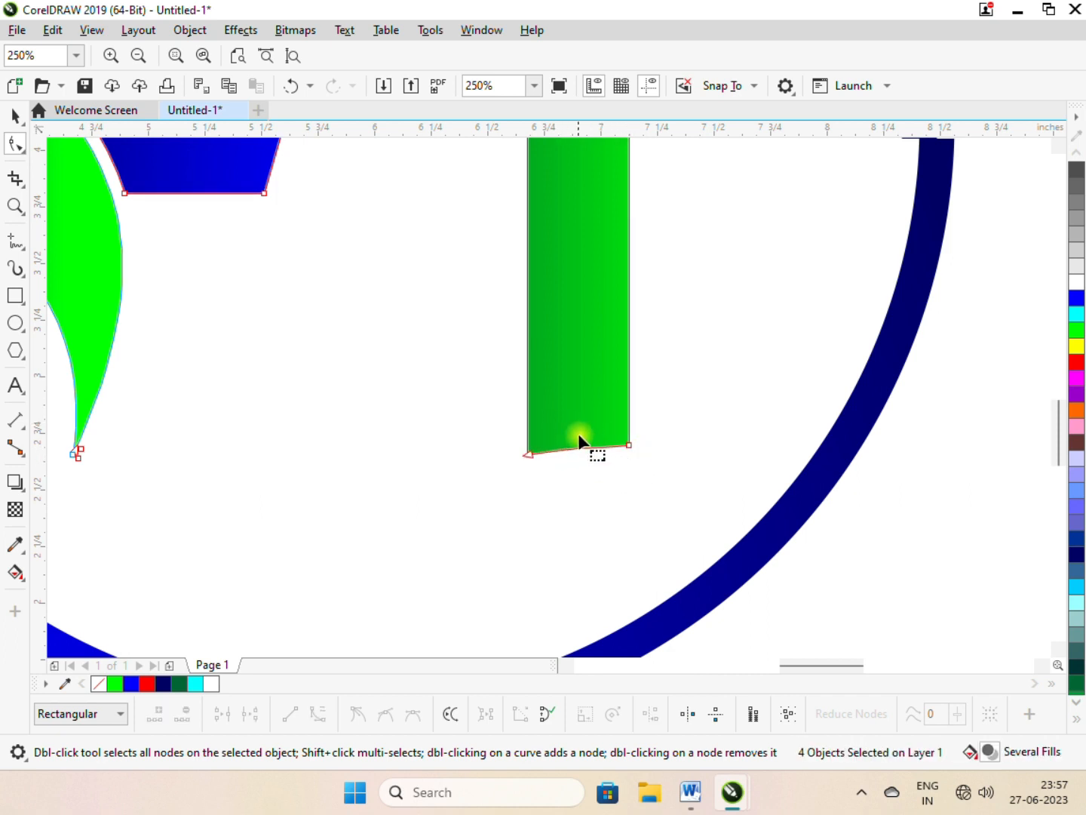
- Raise the lower-right corner node of the T's stem by about another 0.2 inches
{"action": "left_click", "coordinate": [631, 446]}
{"action": "key", "text": "Up"}
{"action": "key", "text": "Up"}
{"action": "key", "text": "Up"}
{"action": "key", "text": "Up"}
{"action": "key", "text": "Up"}
{"action": "key", "text": "Up"}
{"action": "key", "text": "Up"}
{"action": "key", "text": "Up"}
{"action": "key", "text": "Up"}
{"action": "key", "text": "Up"}
{"action": "key", "text": "Up"}
{"action": "key", "text": "Up"}
{"action": "key", "text": "Up"}
{"action": "key", "text": "Up"}
{"action": "key", "text": "Up"}
{"action": "key", "text": "Up"}
{"action": "key", "text": "Up"}
{"action": "key", "text": "Up"}
{"action": "key", "text": "Up"}
{"action": "key", "text": "Up"}
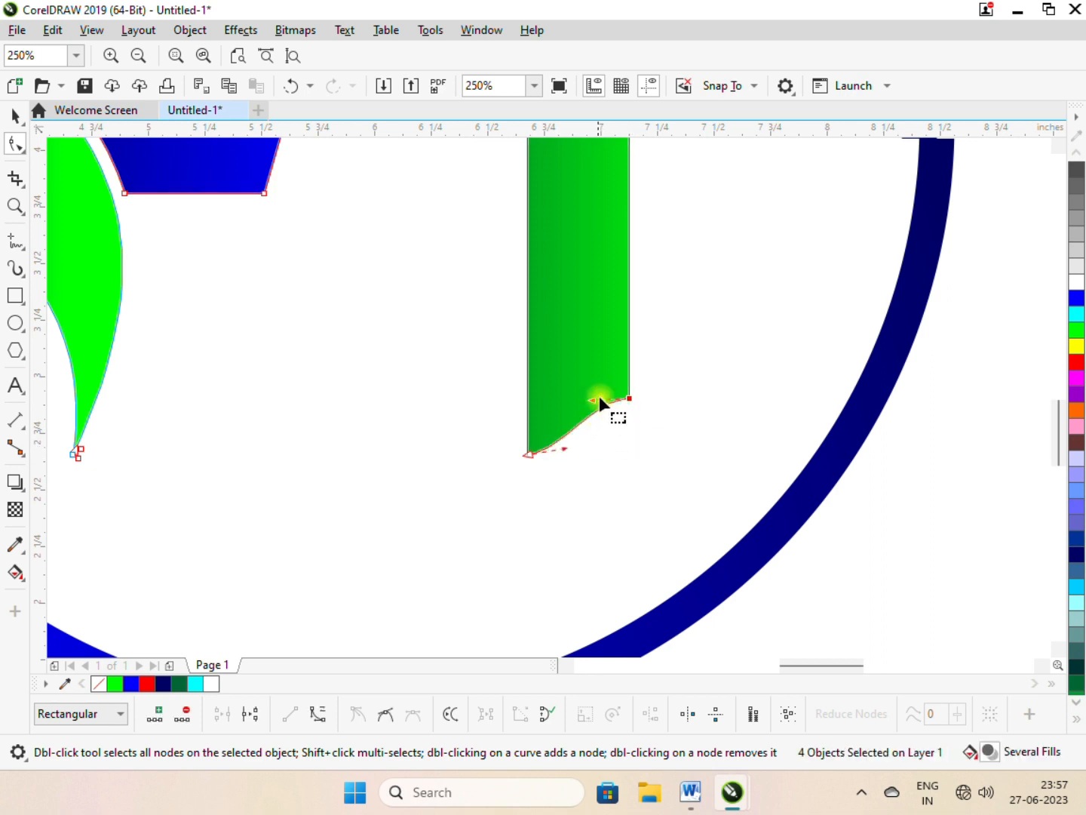
- Convert the bottom edge of the T's stem to a straight slanted line and deselect the lettering
{"action": "left_click_drag", "start_coordinate": [634, 408], "coordinate": [526, 483]}
{"action": "left_click", "coordinate": [291, 714]}
{"action": "scroll", "coordinate": [577, 391], "scroll_direction": "down", "scroll_amount": 2}
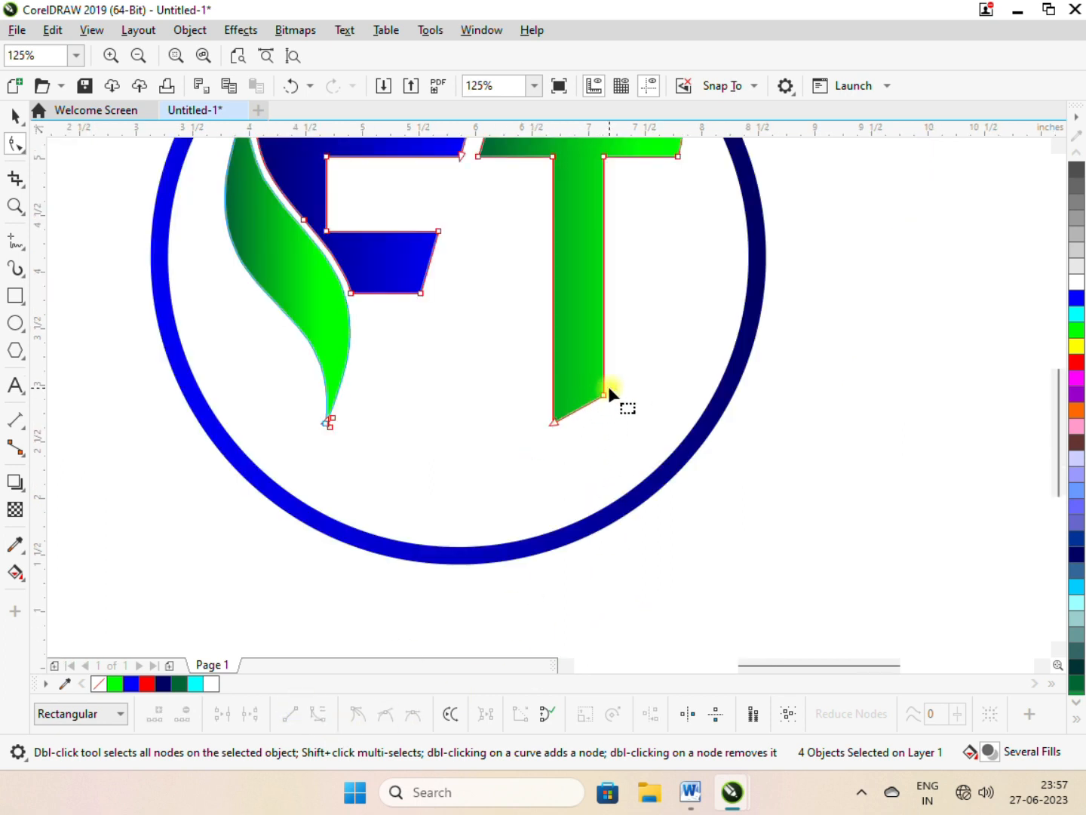
{"action": "left_click", "coordinate": [604, 396]}
{"action": "key", "text": "space"}
{"action": "scroll", "coordinate": [648, 376], "scroll_direction": "down", "scroll_amount": 4}
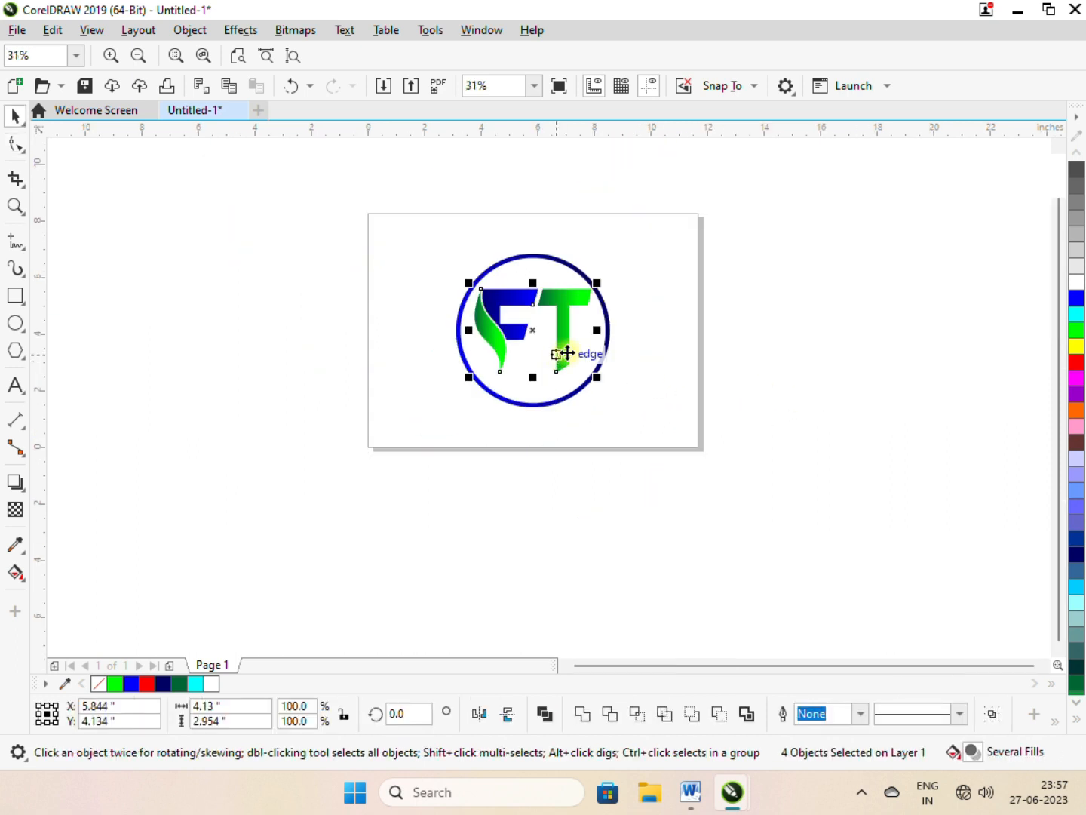
{"action": "key", "text": "Escape"}
- Add the artistic text "FILM TECH" just below the lower left of the ring
{"action": "scroll", "coordinate": [569, 359], "scroll_direction": "up", "scroll_amount": 2}
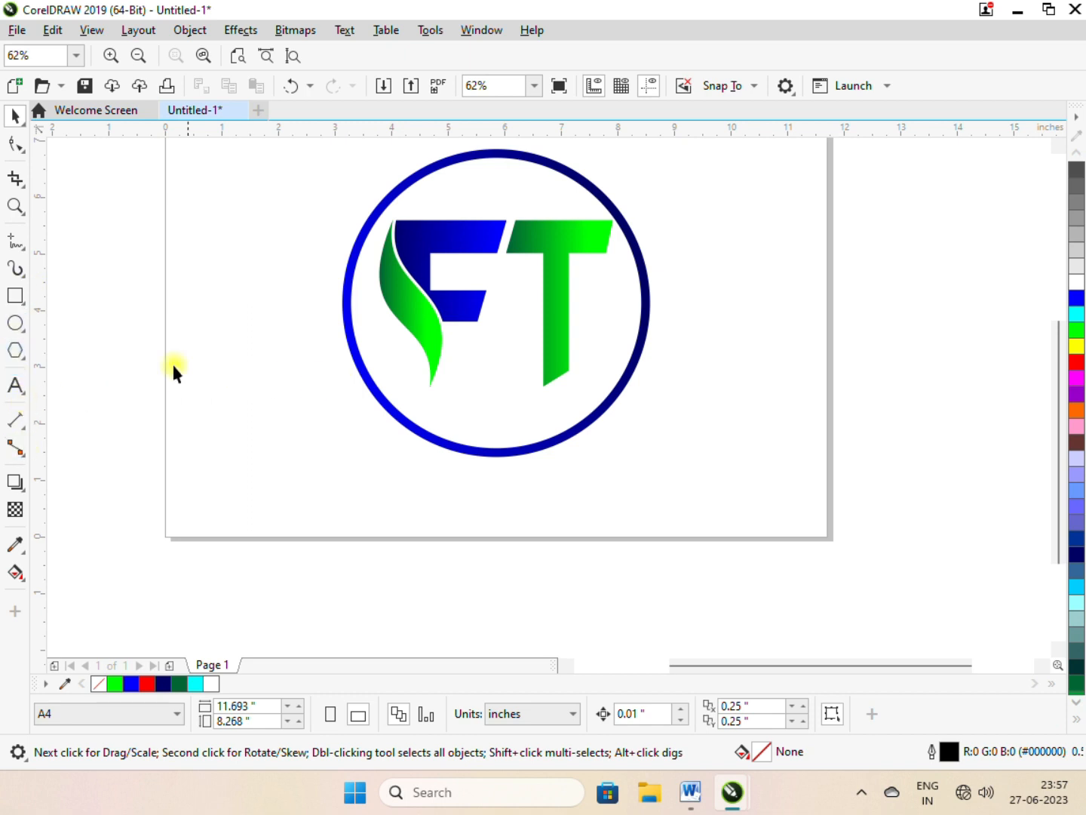
{"action": "key", "text": "F8"}
{"action": "left_click", "coordinate": [328, 460]}
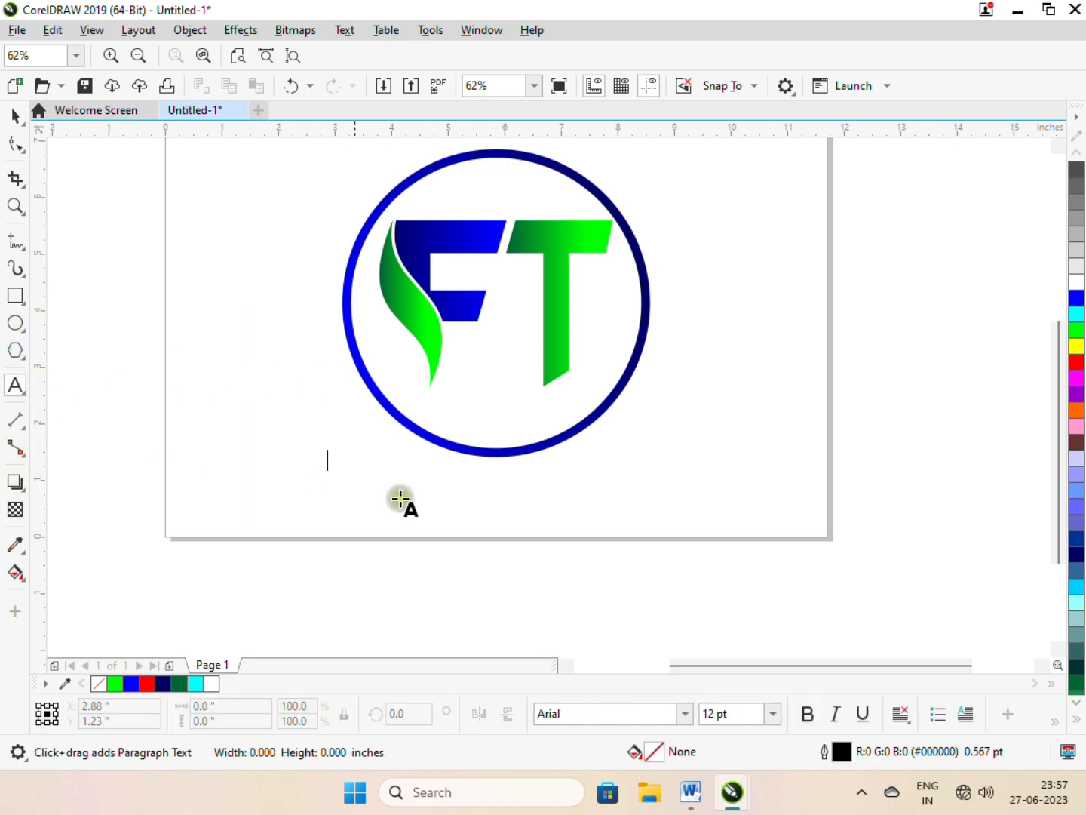
{"action": "type", "text": "FILM TECH"}
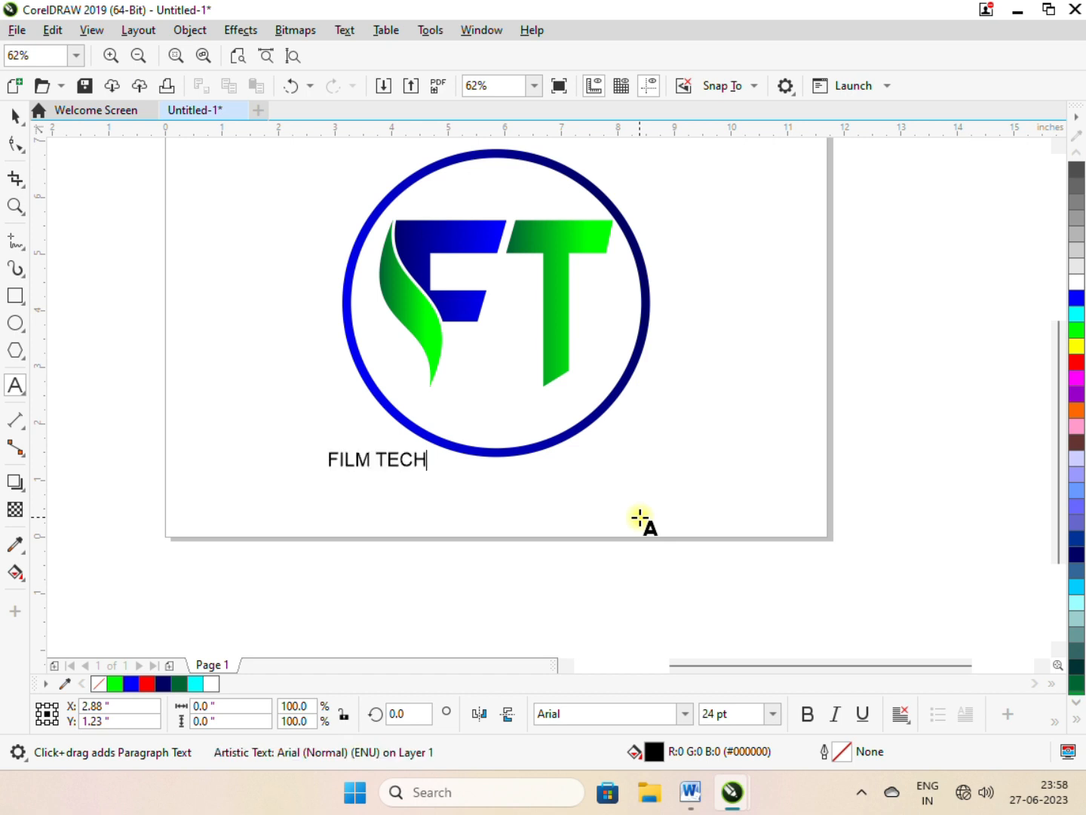
- Centre the FILM TECH text horizontally on the ring, place it inside below the letters, and enlarge it to about 35.3 pt
{"action": "left_click", "coordinate": [14, 116]}
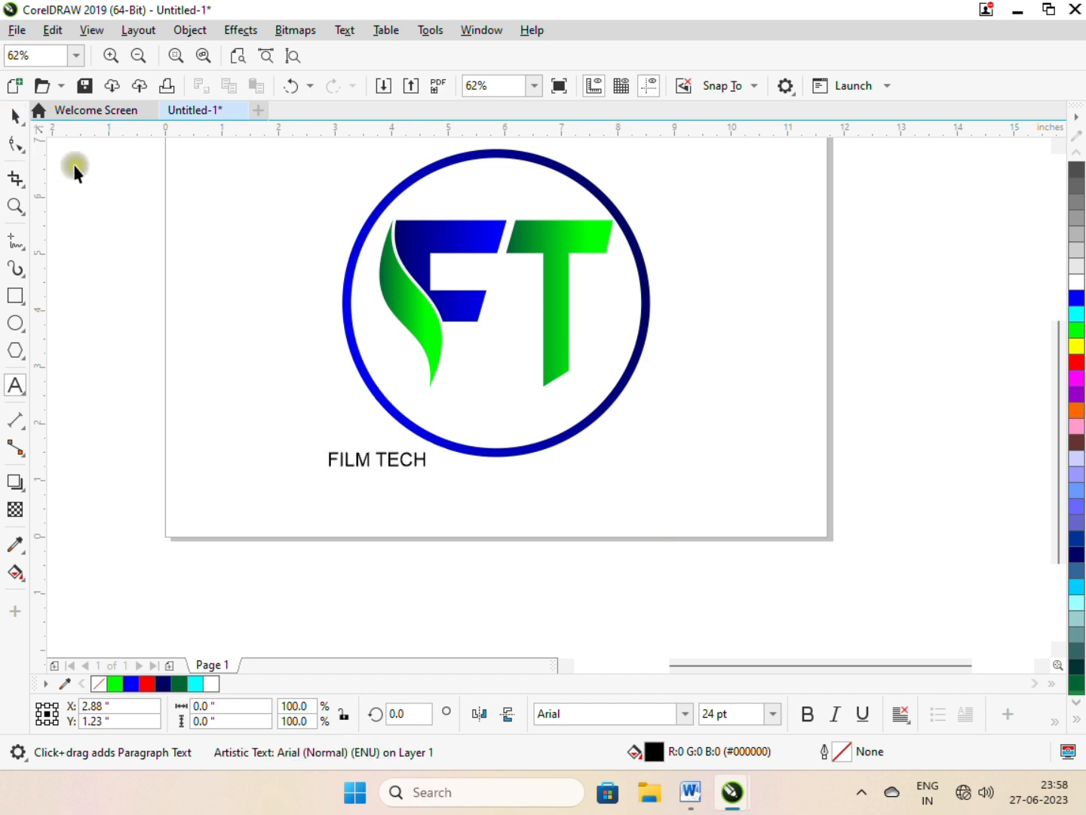
{"action": "left_click", "coordinate": [456, 448], "text": "shift"}
{"action": "key", "text": "c"}
{"action": "left_click", "coordinate": [552, 472]}
{"action": "left_click_drag", "start_coordinate": [540, 462], "coordinate": [572, 441]}
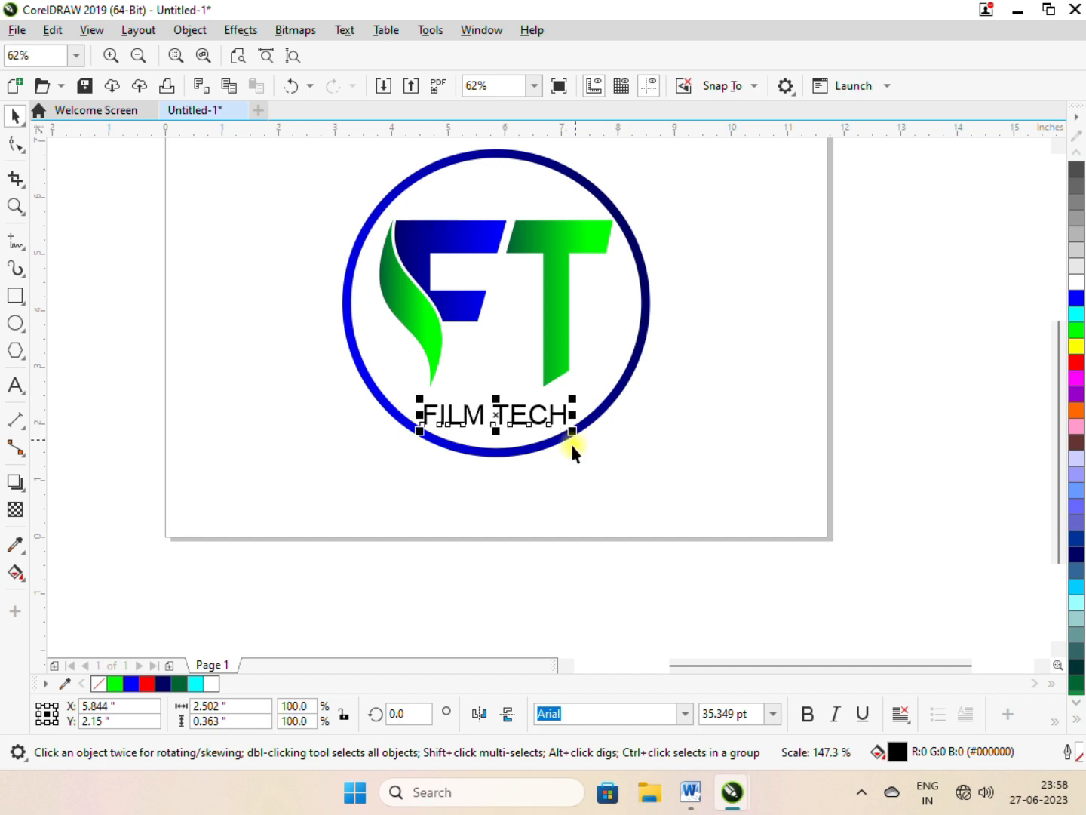
- Fill the FILM TECH text with bright green and deselect it
{"action": "scroll", "coordinate": [497, 417], "scroll_direction": "up", "scroll_amount": 2}
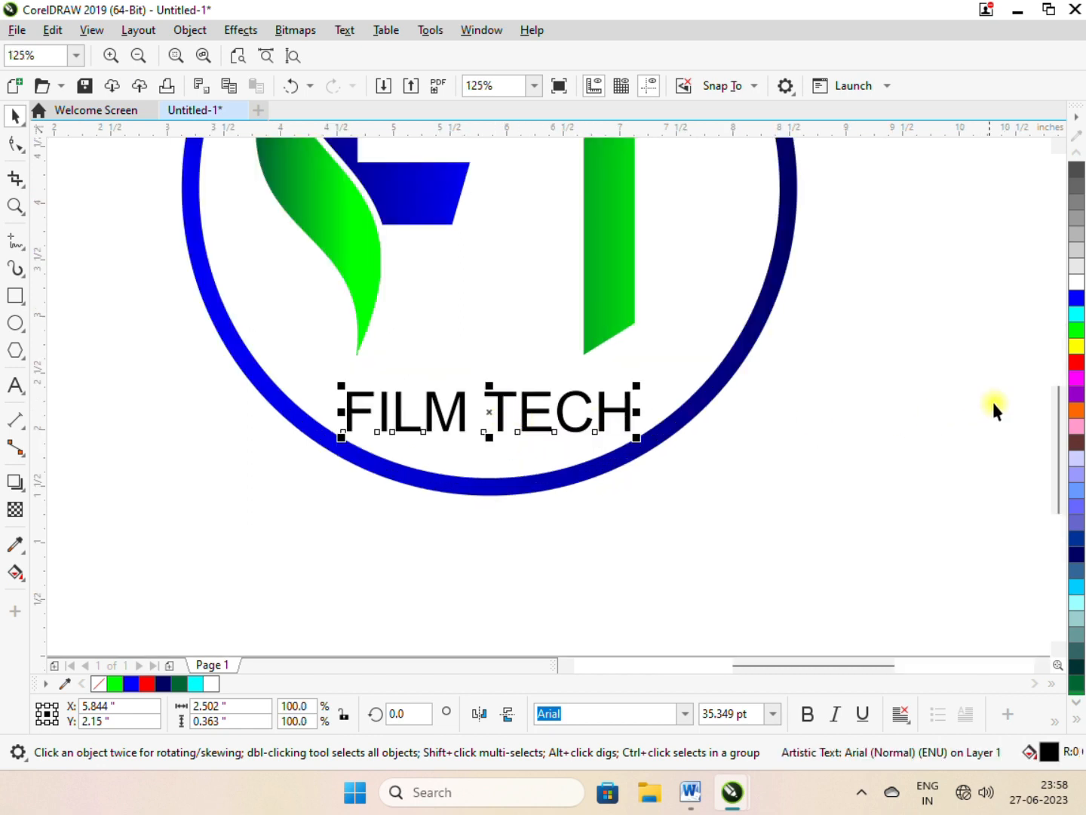
{"action": "left_click", "coordinate": [1075, 330]}
{"action": "scroll", "coordinate": [522, 445], "scroll_direction": "up", "scroll_amount": 2}
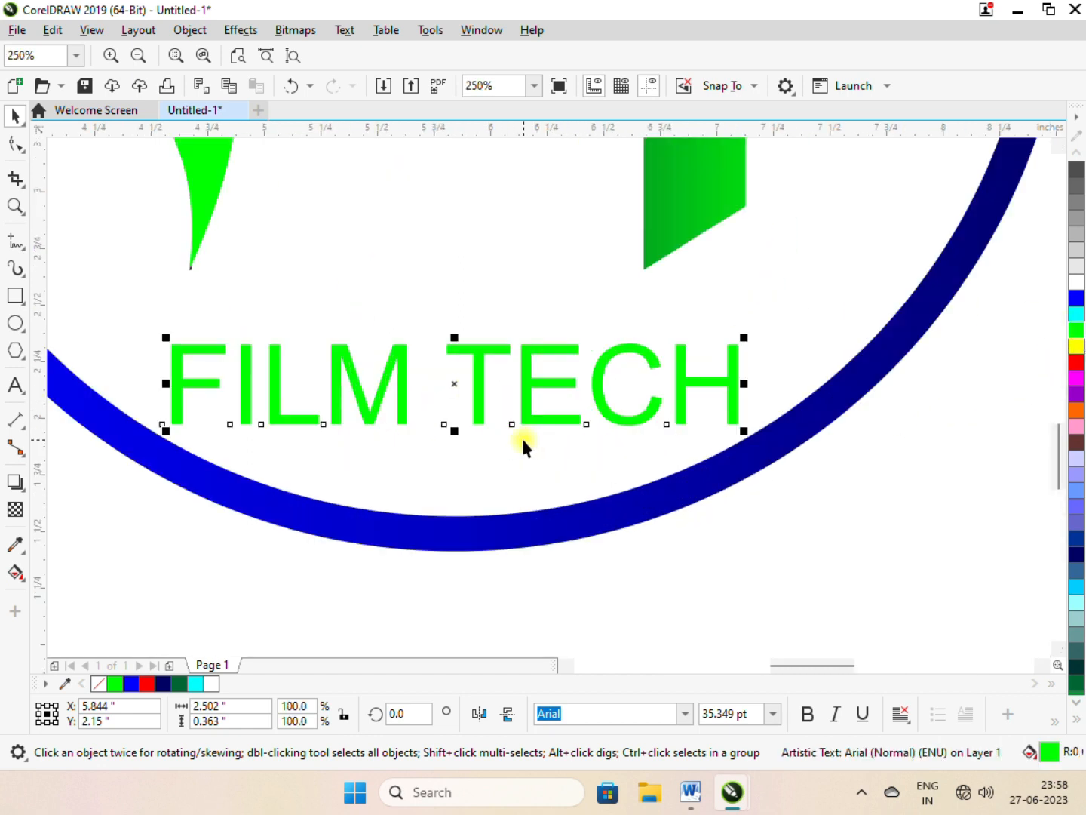
{"action": "left_click", "coordinate": [539, 512]}
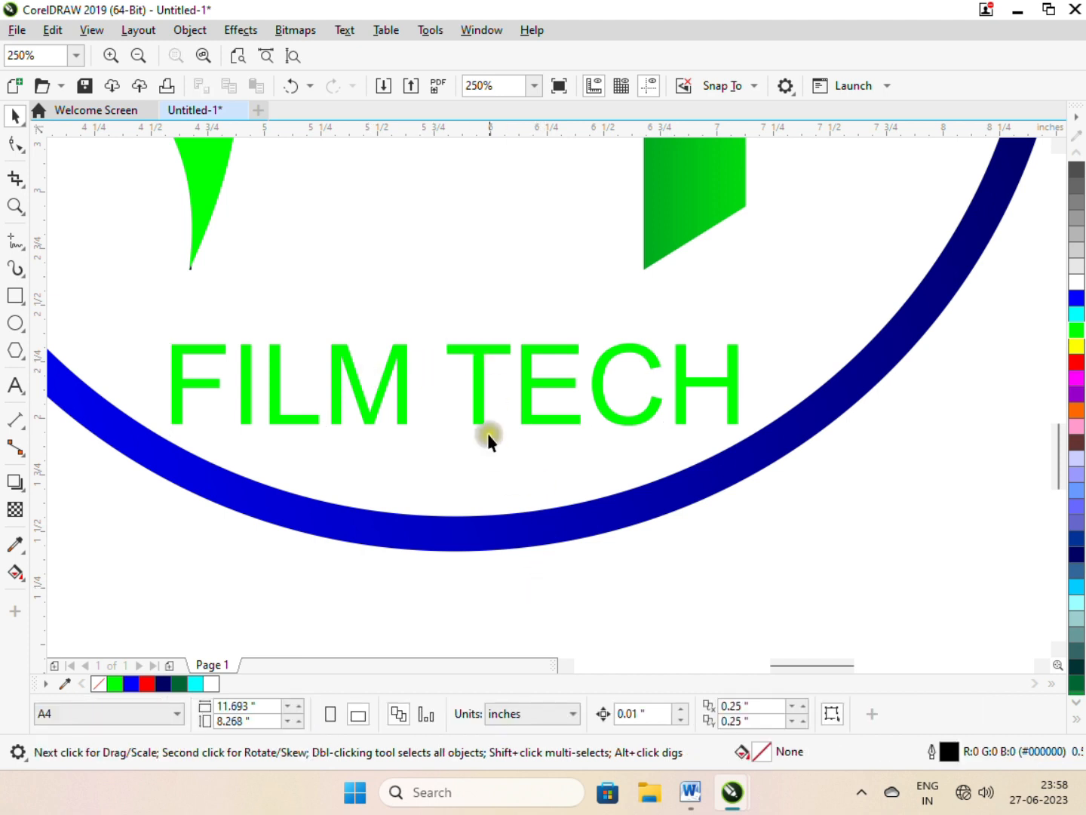
- Nudge the FILM TECH text slightly upward and recolour only the word FILM blue
{"action": "left_click", "coordinate": [480, 408]}
{"action": "double_click", "coordinate": [408, 378]}
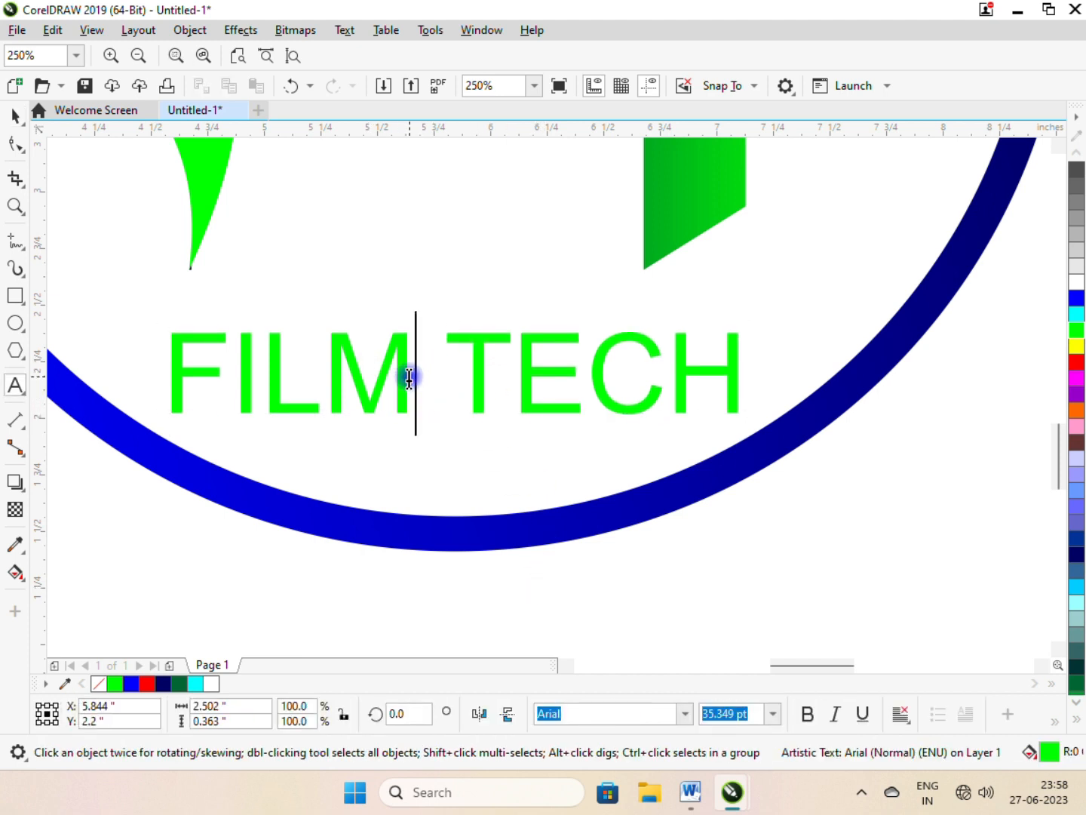
{"action": "double_click", "coordinate": [412, 376]}
{"action": "left_click", "coordinate": [1076, 297]}
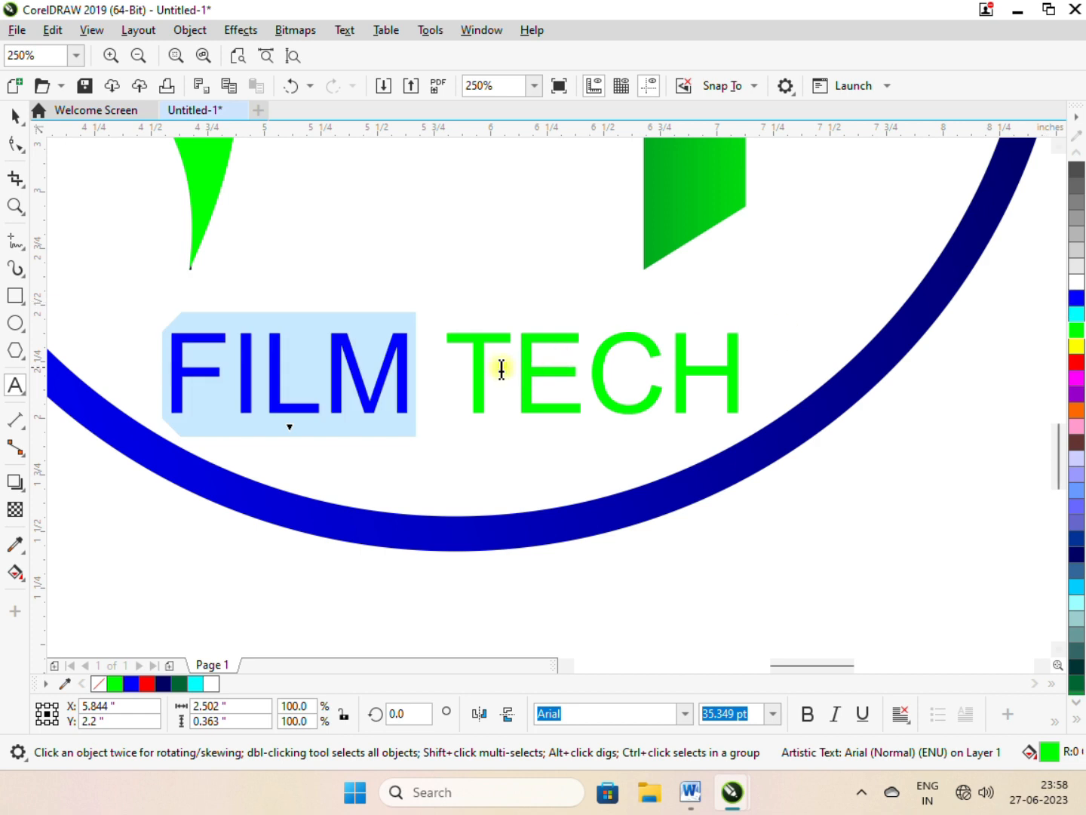
{"action": "left_click_drag", "start_coordinate": [456, 354], "coordinate": [781, 357]}
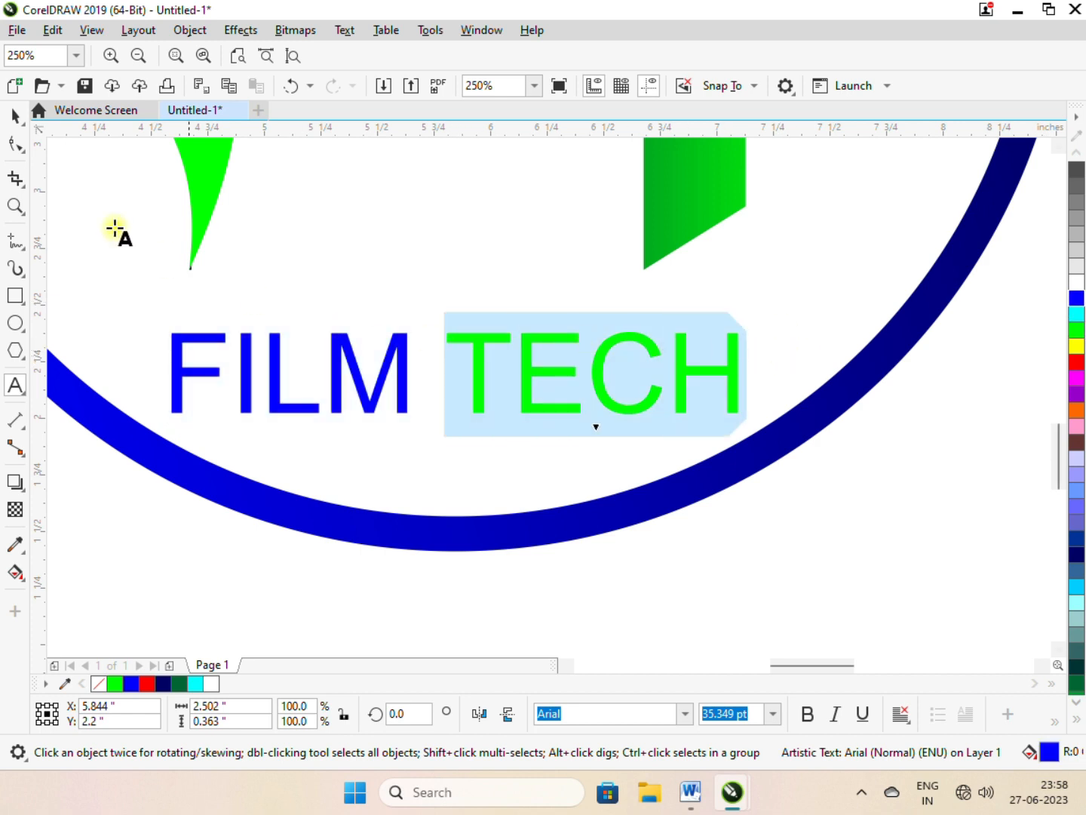
{"action": "left_click", "coordinate": [13, 117]}
{"action": "left_click", "coordinate": [807, 713]}
{"action": "left_click", "coordinate": [517, 569]}
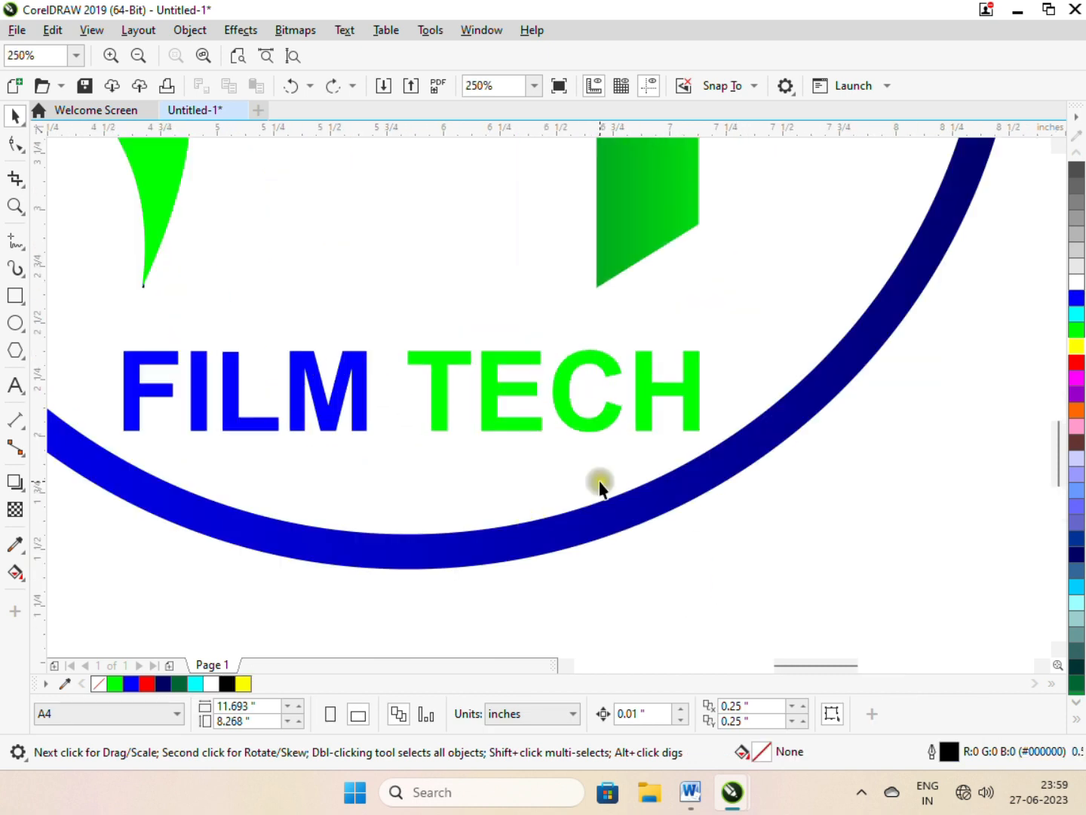
{"action": "scroll", "coordinate": [599, 485], "scroll_direction": "down", "scroll_amount": 1}
{"action": "scroll", "coordinate": [543, 465], "scroll_direction": "up", "scroll_amount": 1}
- Make the whole two-coloured FILM TECH text inside the ring bold and deselect it
{"action": "left_click", "coordinate": [510, 443]}
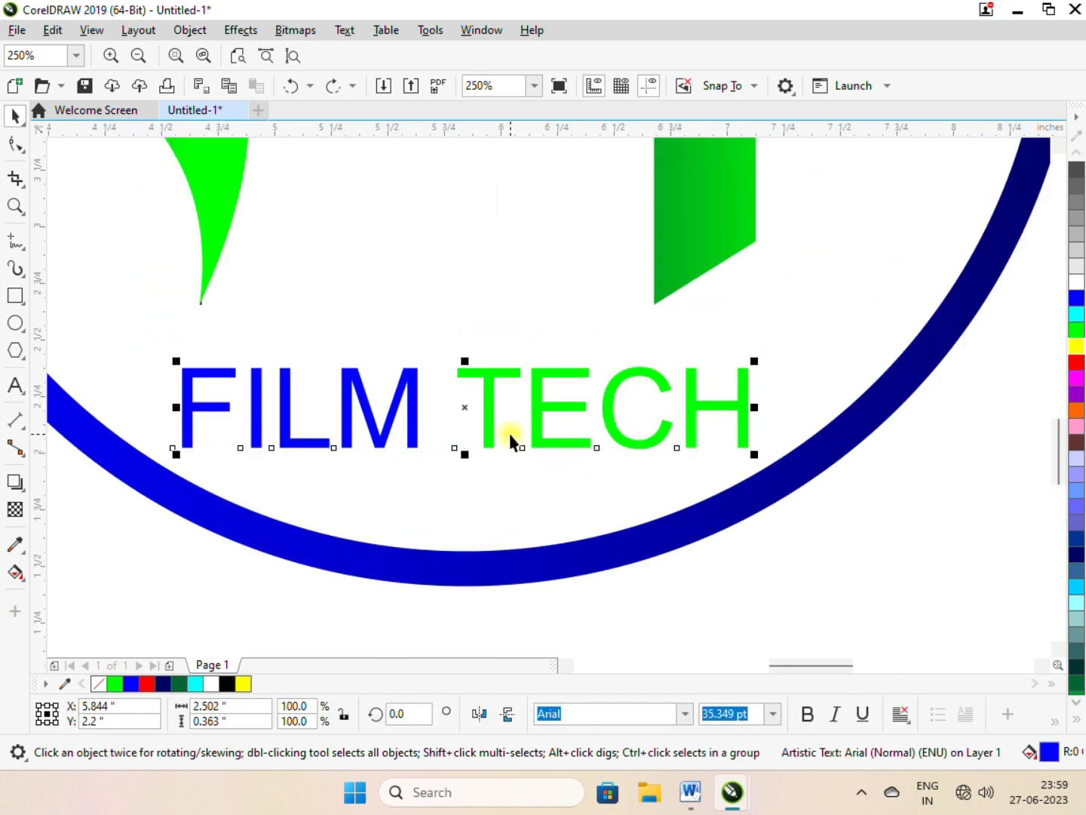
{"action": "left_click", "coordinate": [801, 723]}
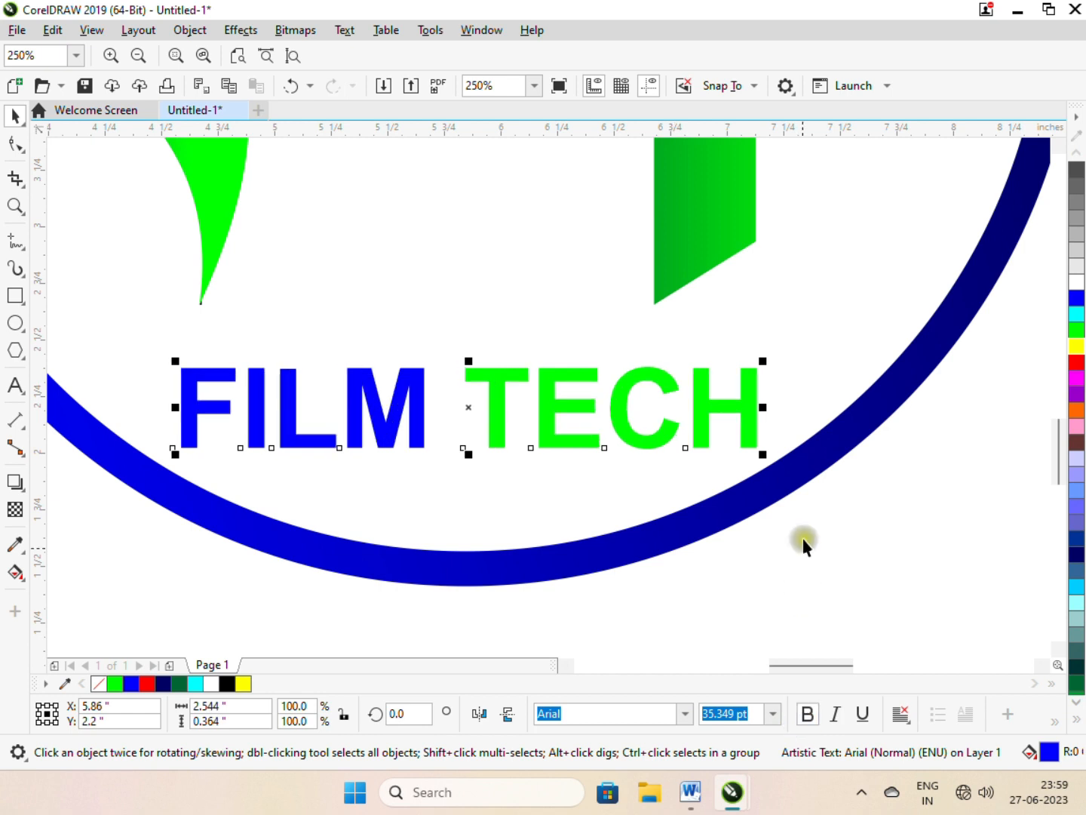
{"action": "left_click", "coordinate": [803, 538]}
{"action": "scroll", "coordinate": [449, 458], "scroll_direction": "down", "scroll_amount": 1}
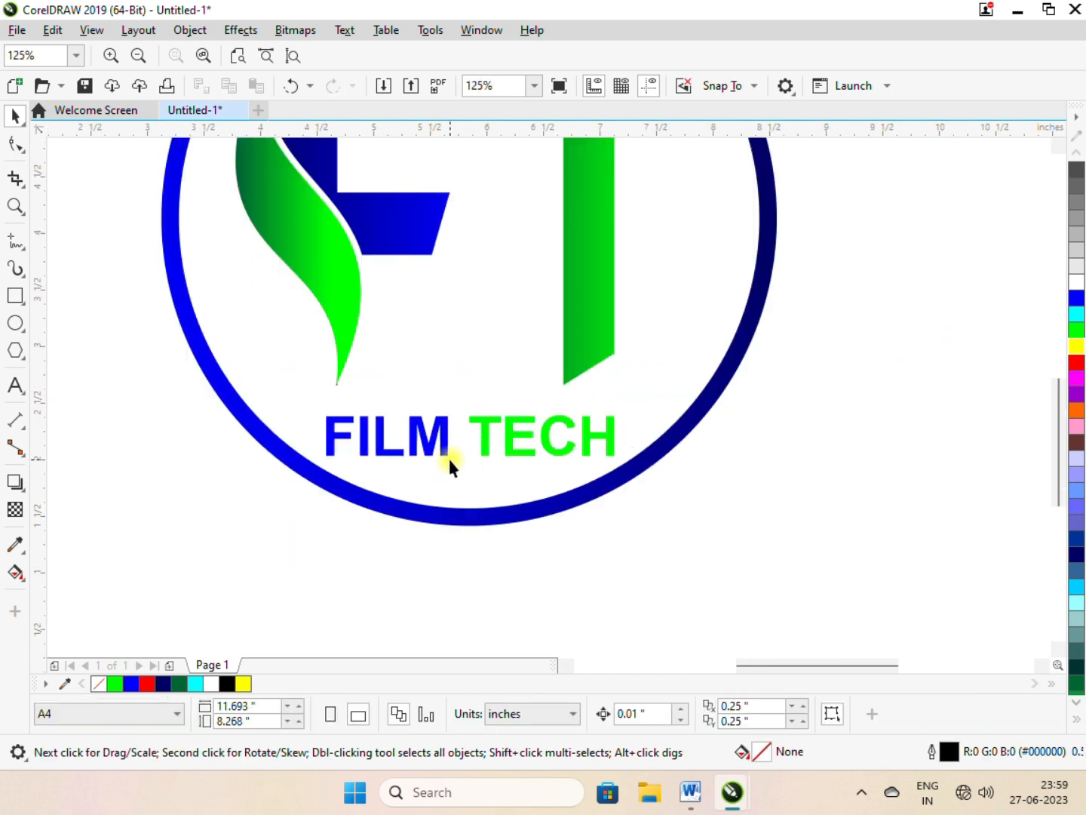